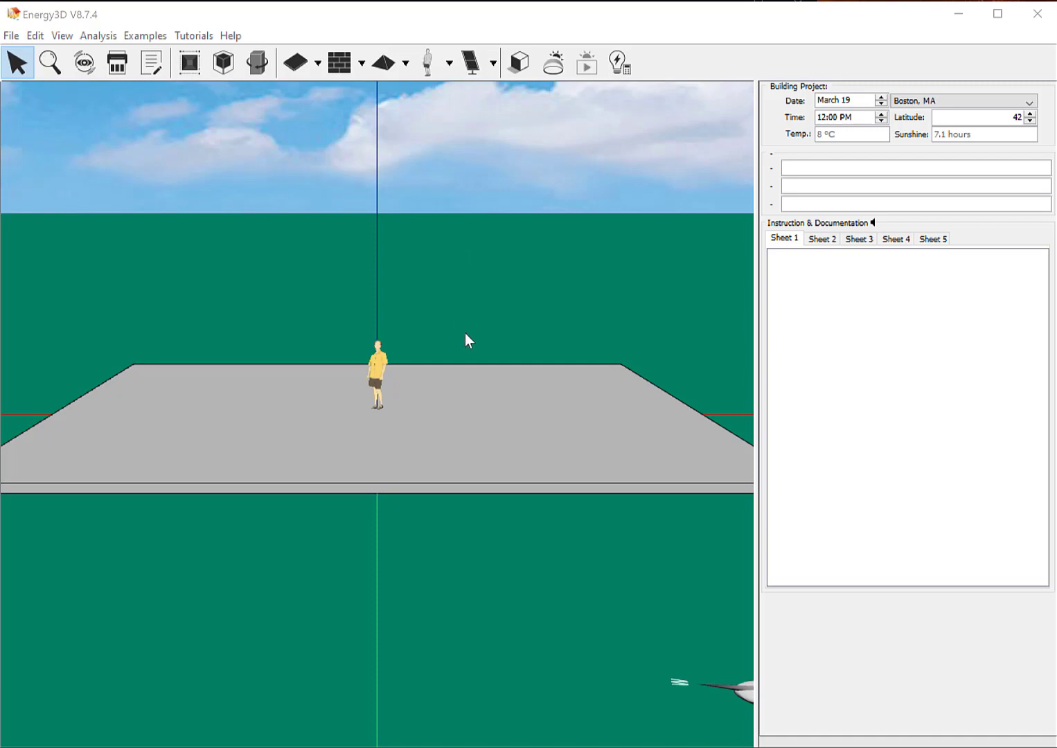
- Draw an exterior wall along the foundation's near 16 m edge, aligning its ends with the foundation corners
scroll(466, 334, down, 5)
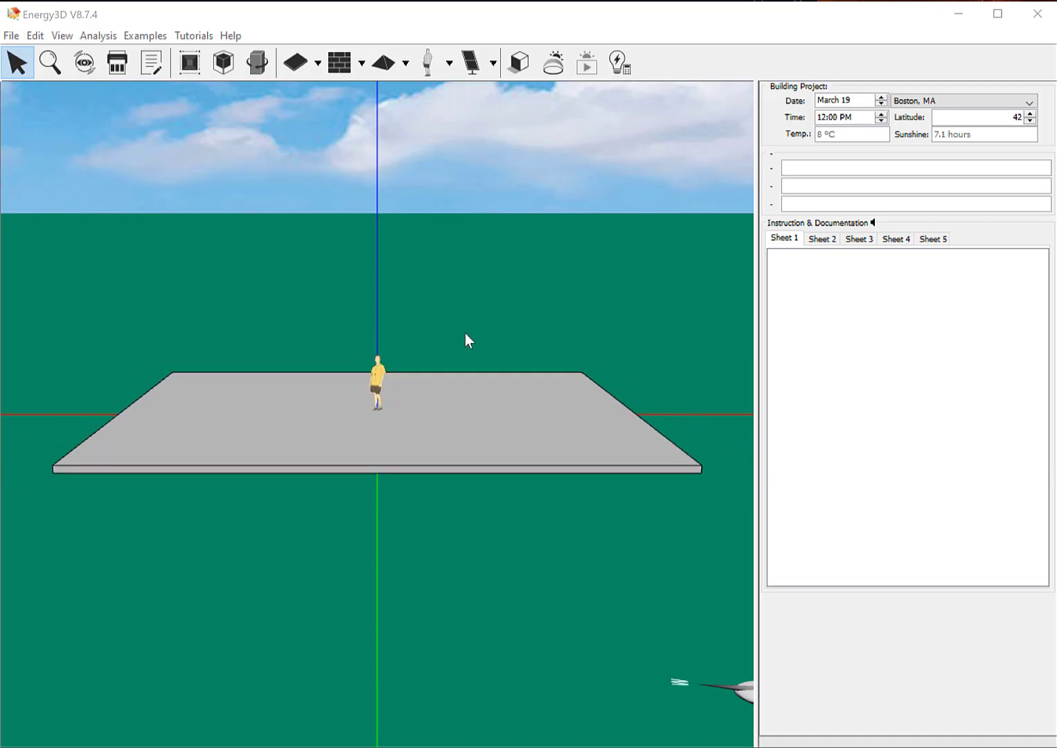
scroll(465, 339, down, 2)
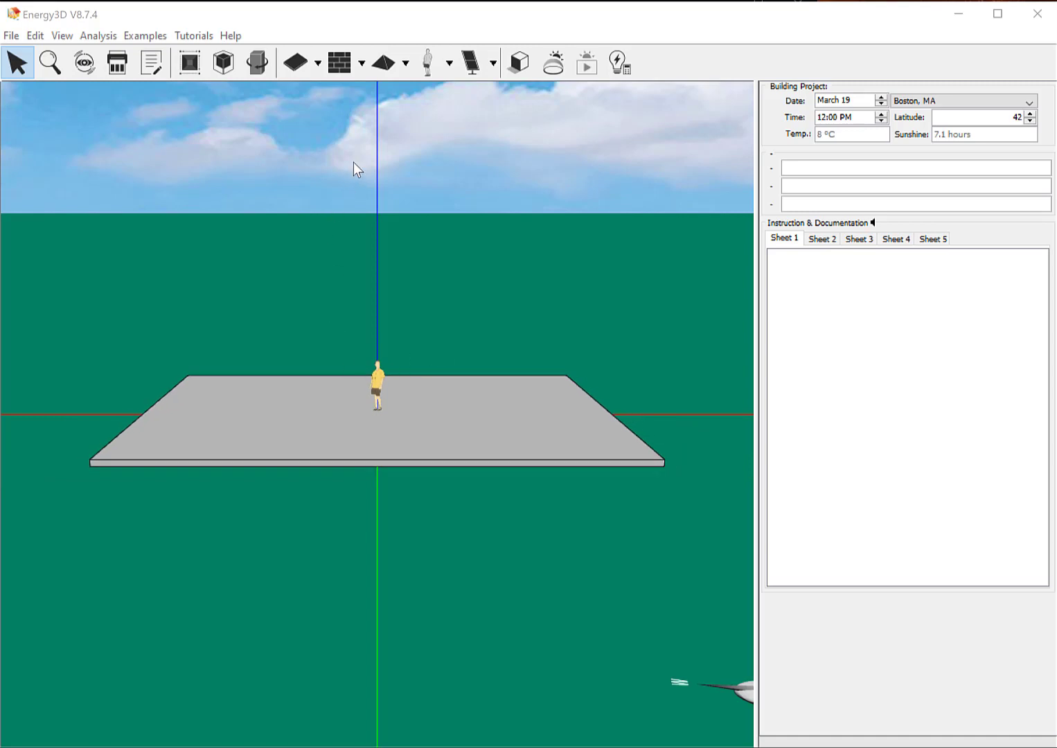
click(361, 65)
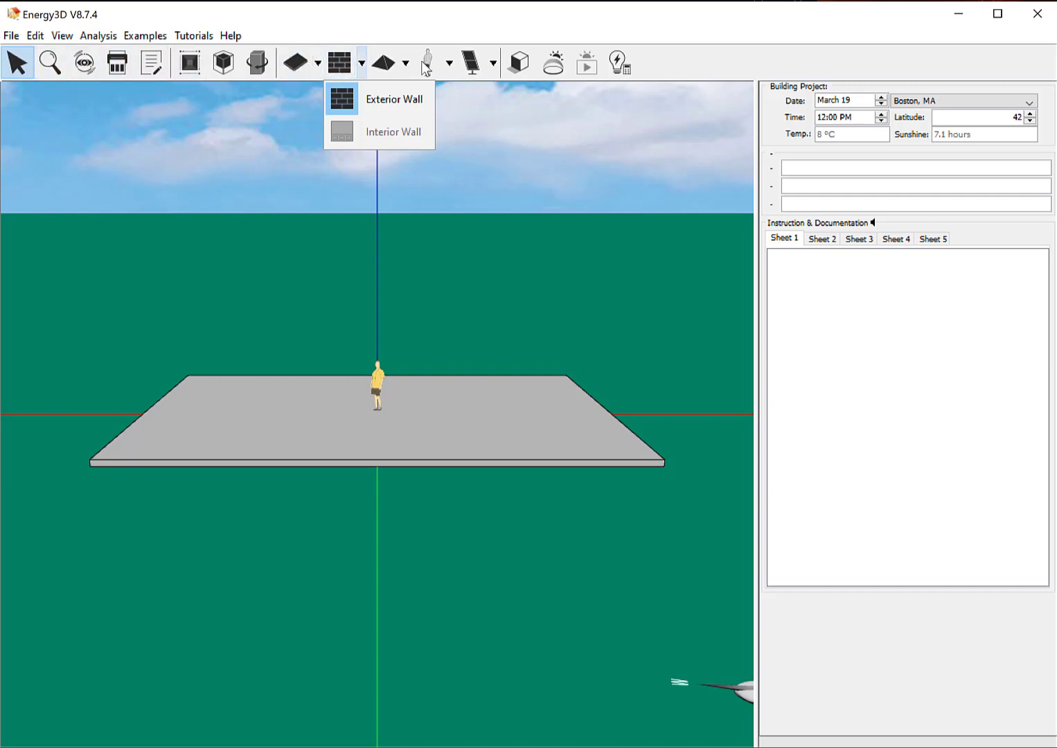
click(342, 97)
mouse_move(90, 459)
mouse_down()
mouse_move(515, 445)
mouse_move(671, 464)
mouse_up()
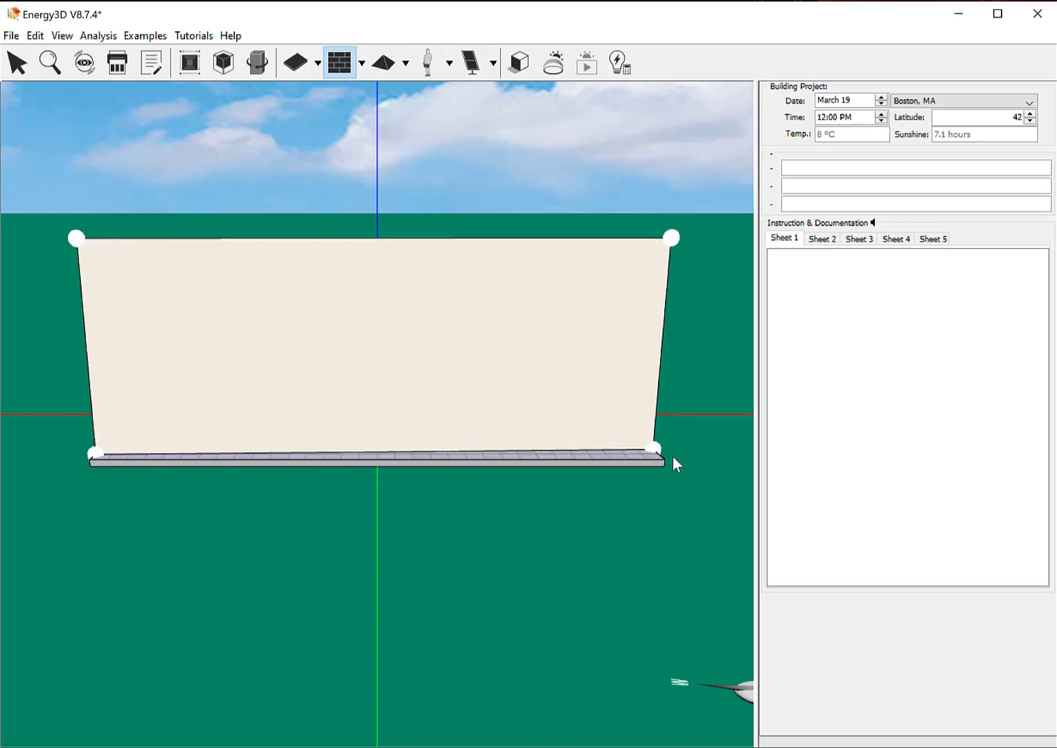
key(Escape)
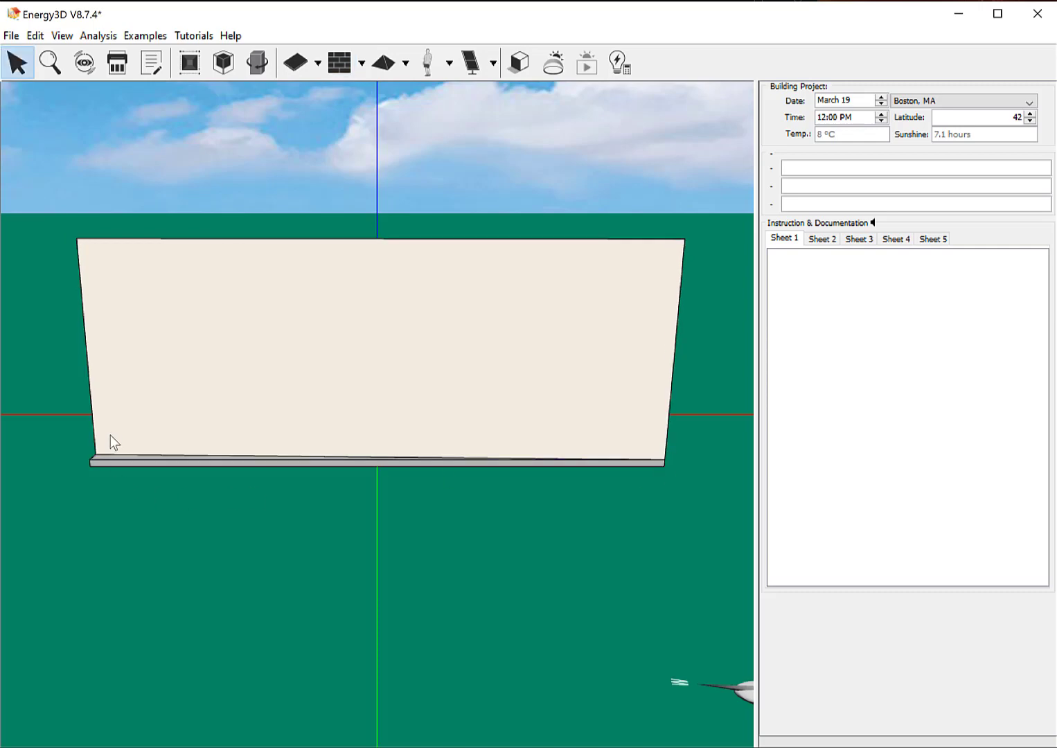
click(100, 427)
drag(94, 458, 90, 465)
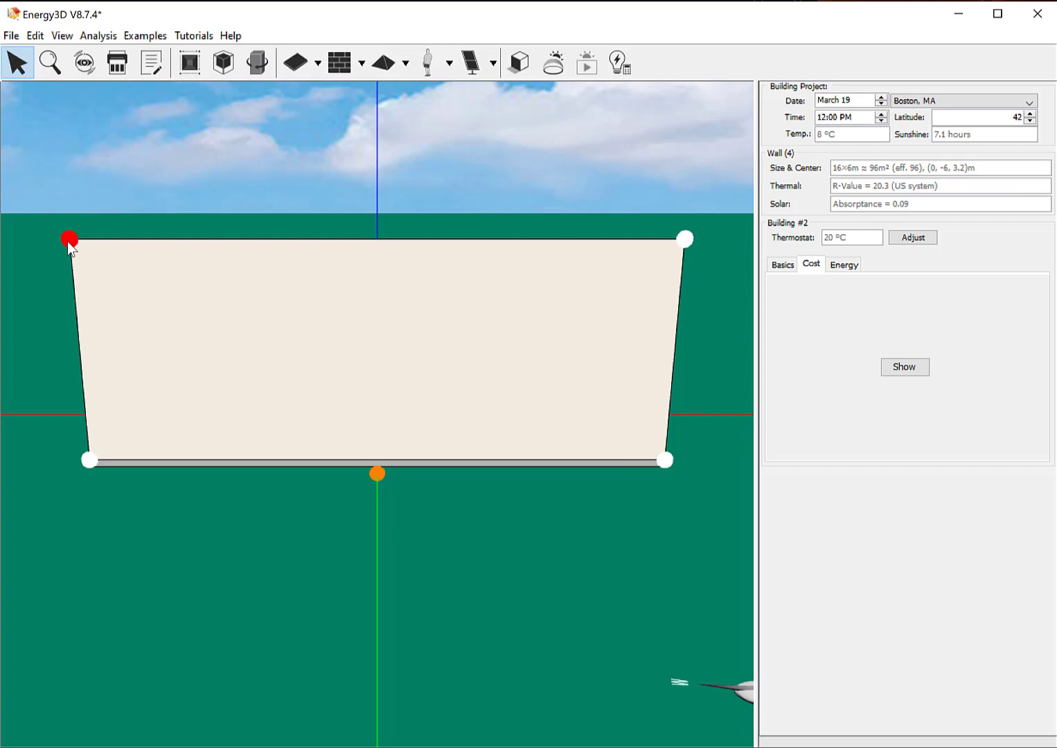
- Lower the height of the new 16 m wall to 3.5 m
drag(75, 244, 345, 353)
mouse_move(76, 461)
mouse_down()
mouse_move(299, 471)
mouse_move(82, 471)
mouse_up()
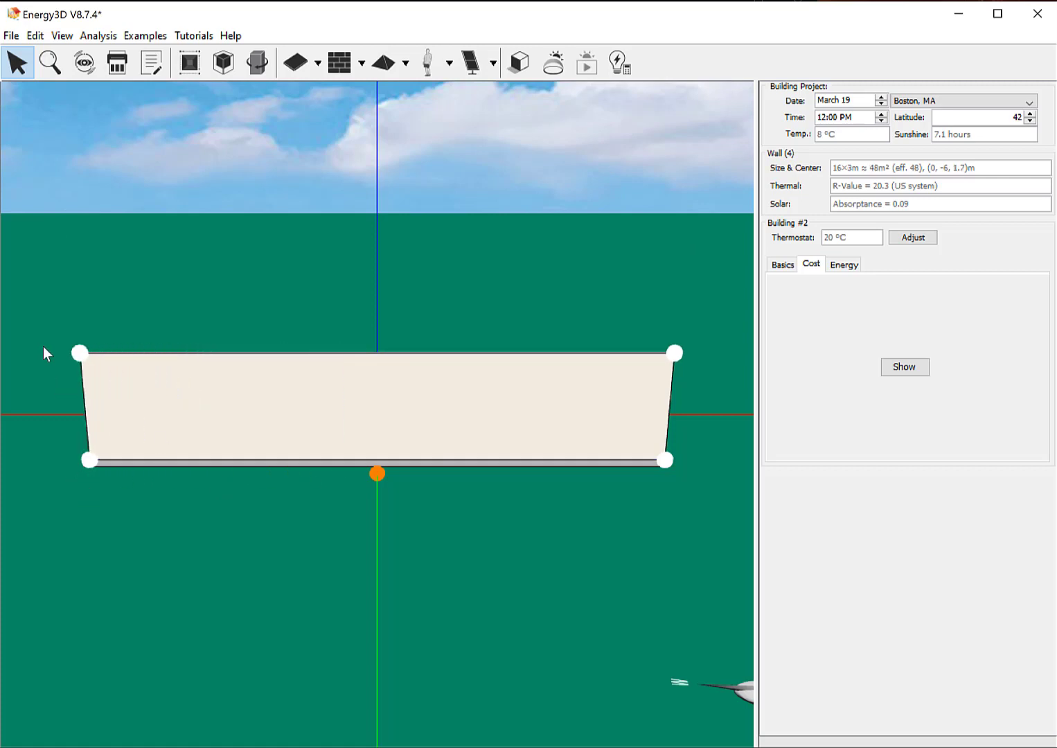
drag(79, 354, 82, 334)
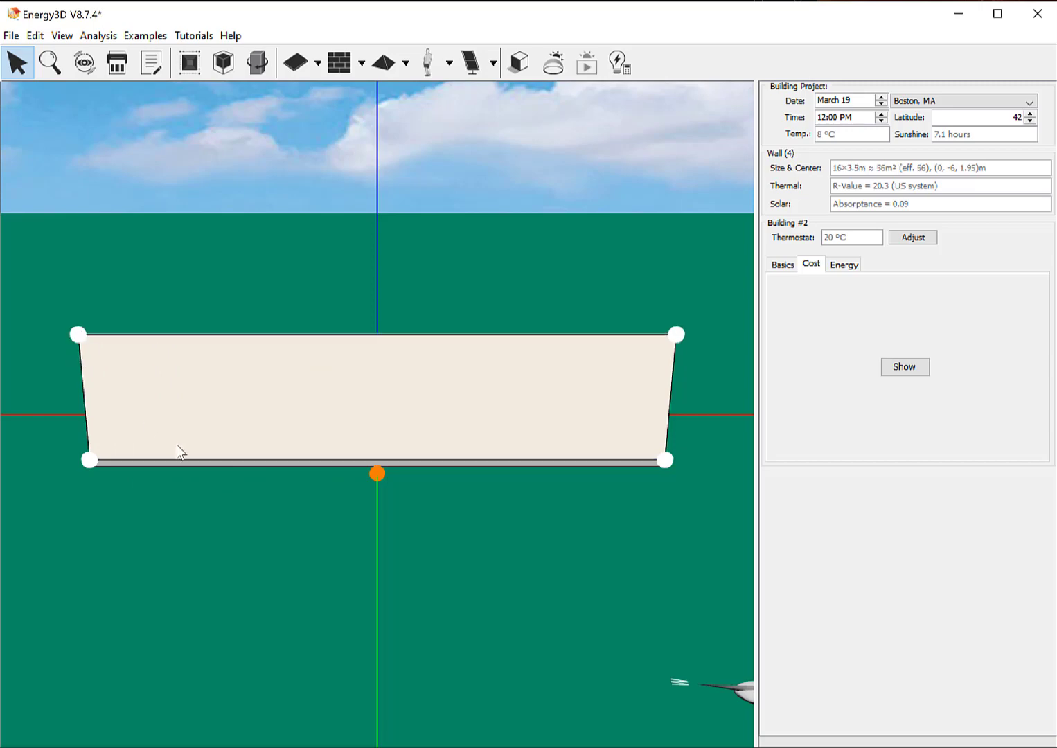
- Draw a second exterior wall along the adjoining 12 m edge and align its end with the foundation corner
drag(509, 590, 255, 578)
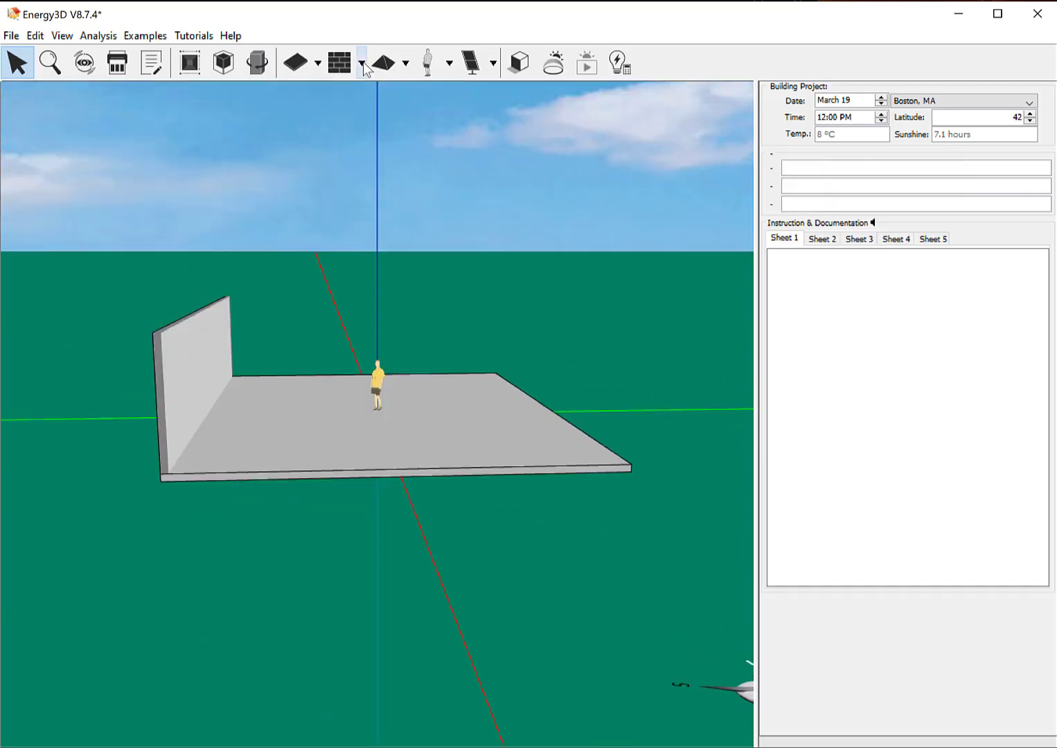
click(332, 67)
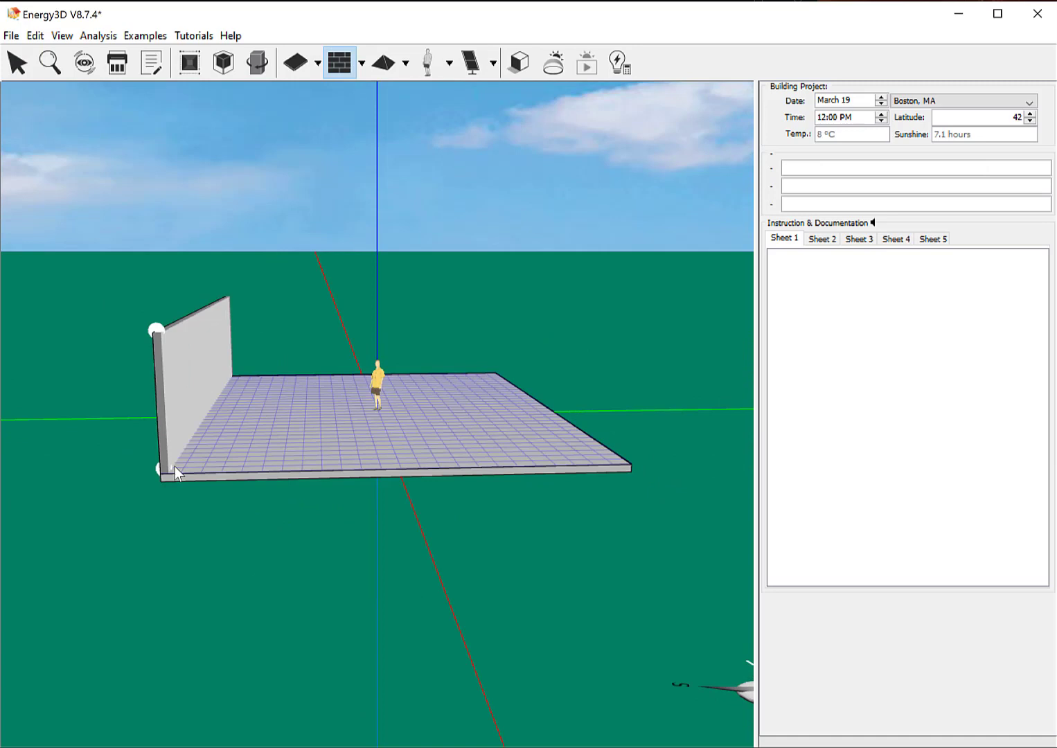
mouse_move(173, 468)
mouse_down()
mouse_move(634, 465)
mouse_move(637, 479)
mouse_up()
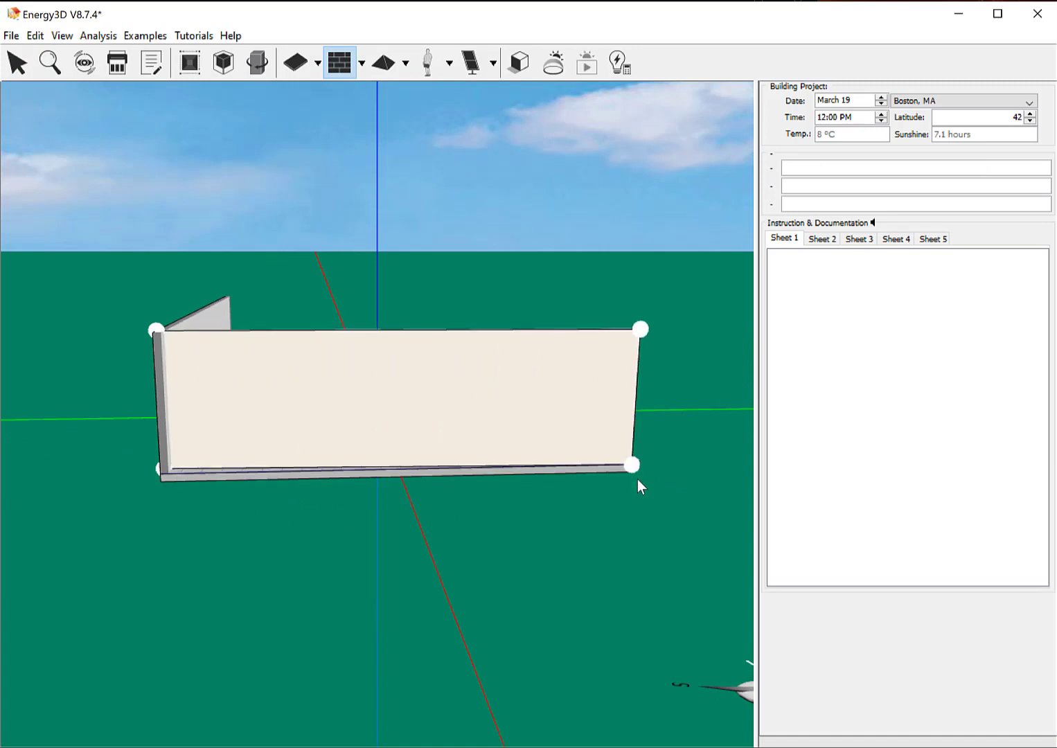
click(180, 449)
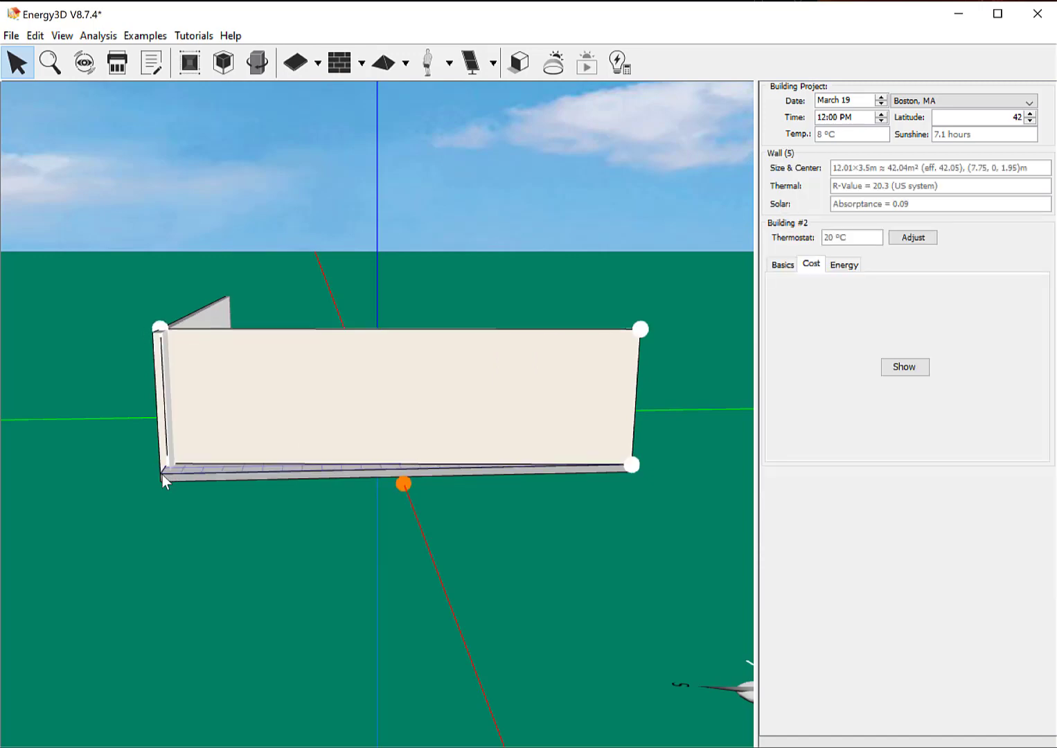
click(173, 500)
- Draw a third exterior wall along the full 16 m edge opposite the first wall
drag(566, 427, 295, 411)
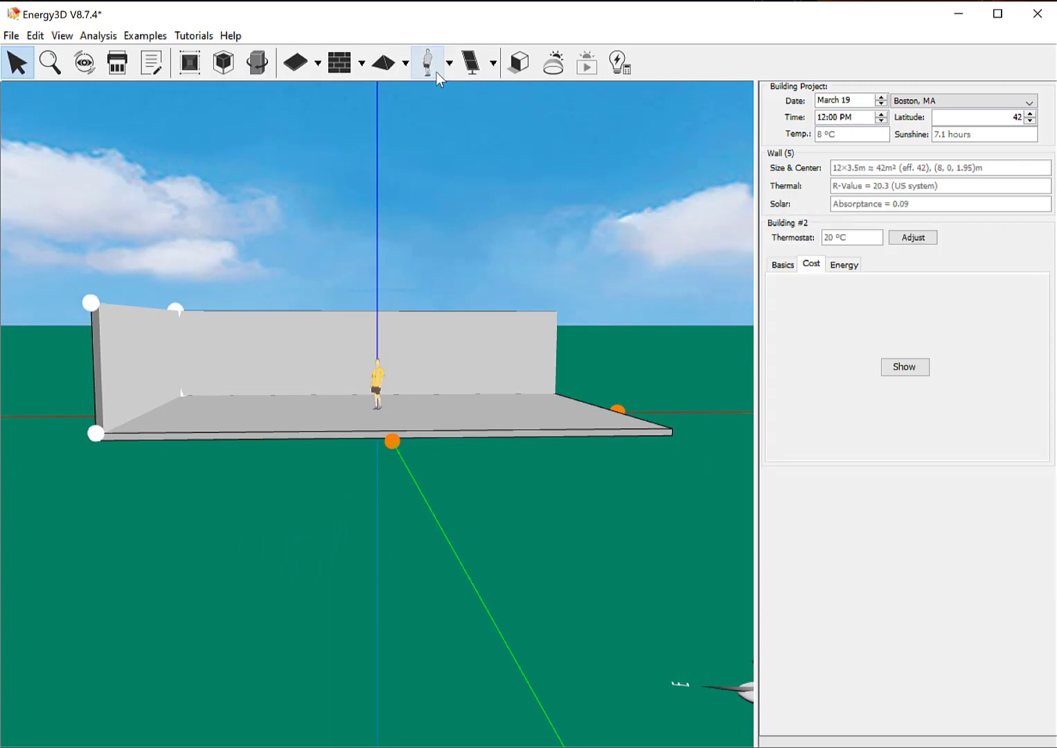
click(344, 66)
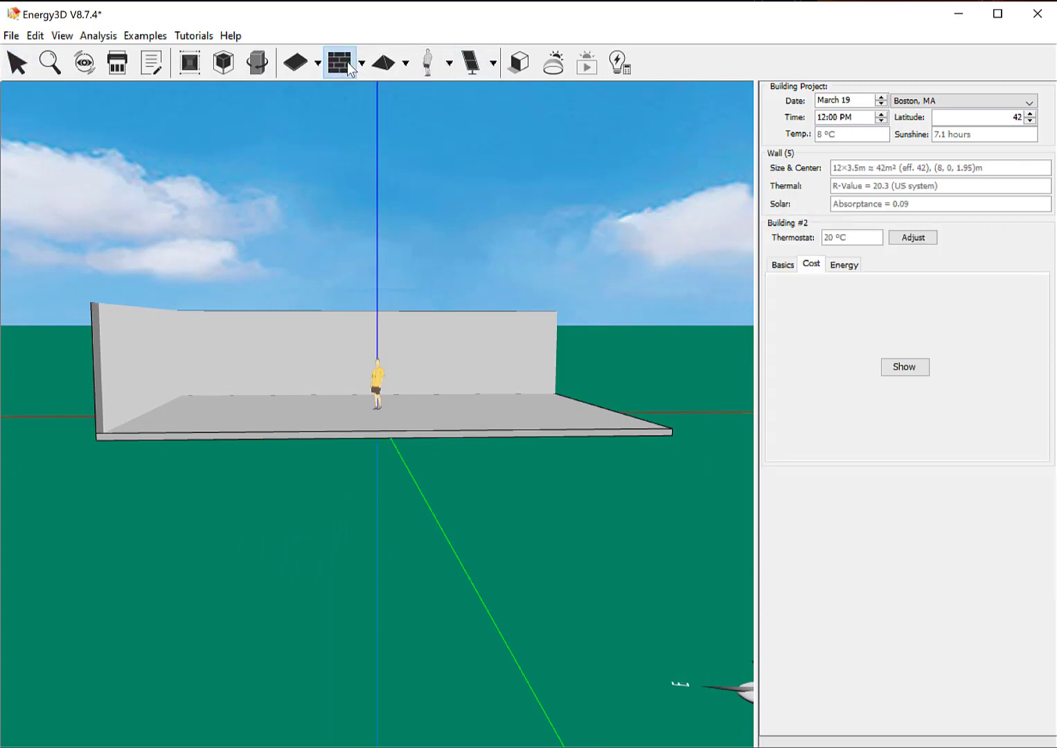
drag(93, 441, 703, 441)
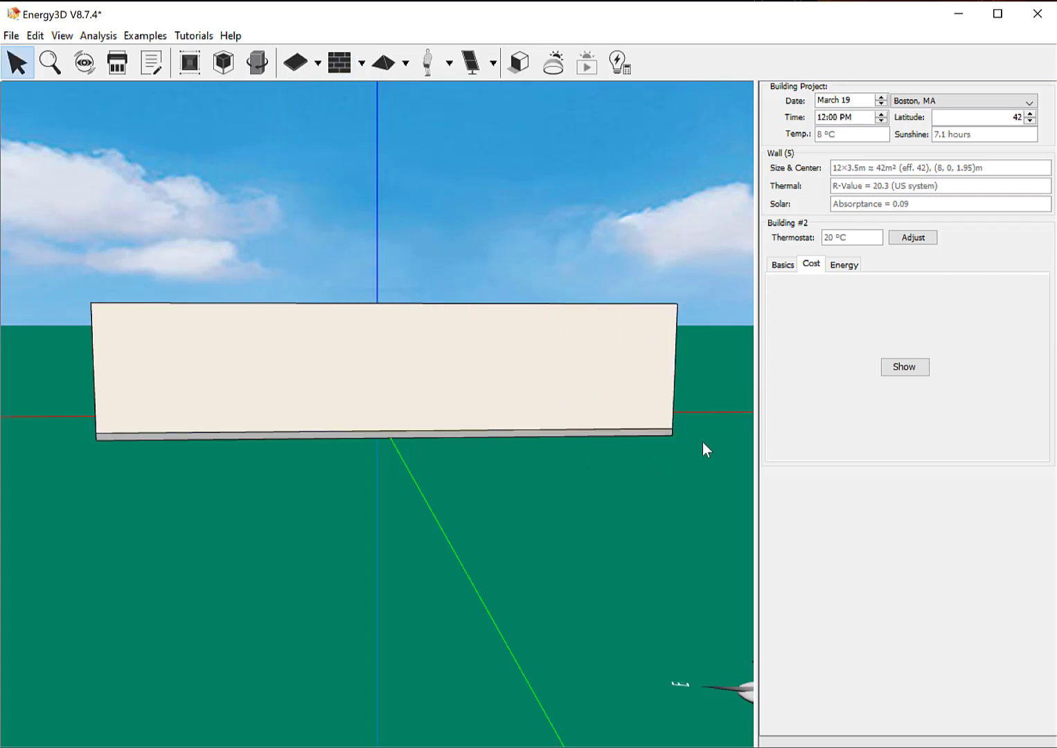
- Draw a short exterior wall segment on the foundation's remaining open edge
right_drag(587, 420, 281, 391)
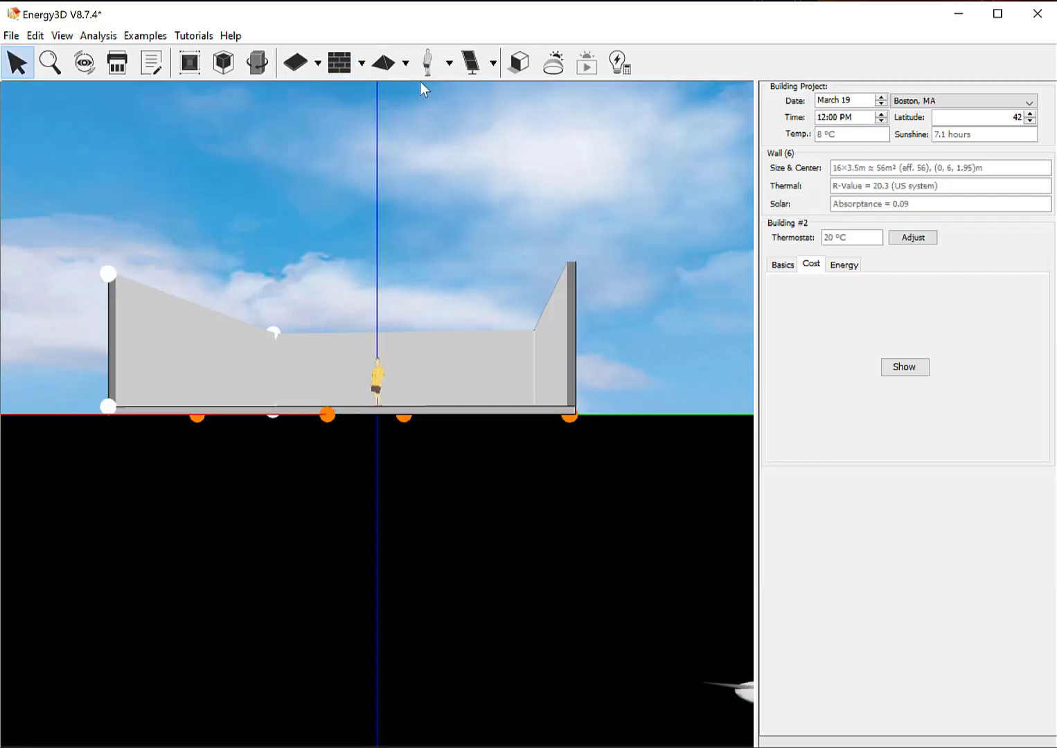
click(339, 62)
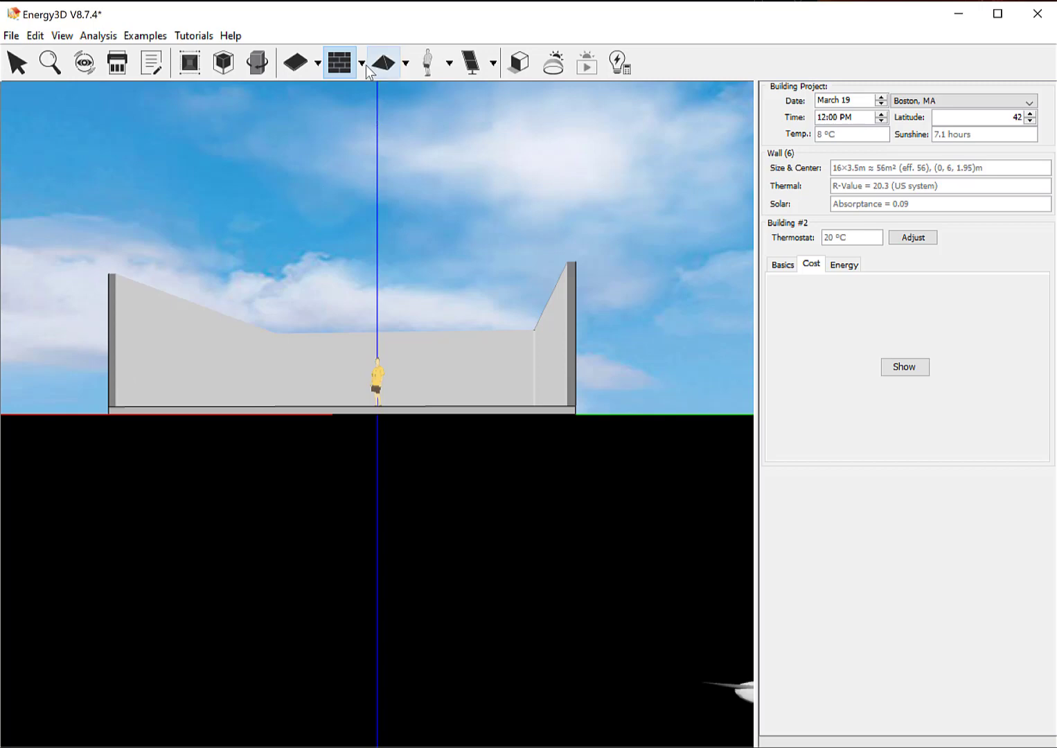
click(114, 406)
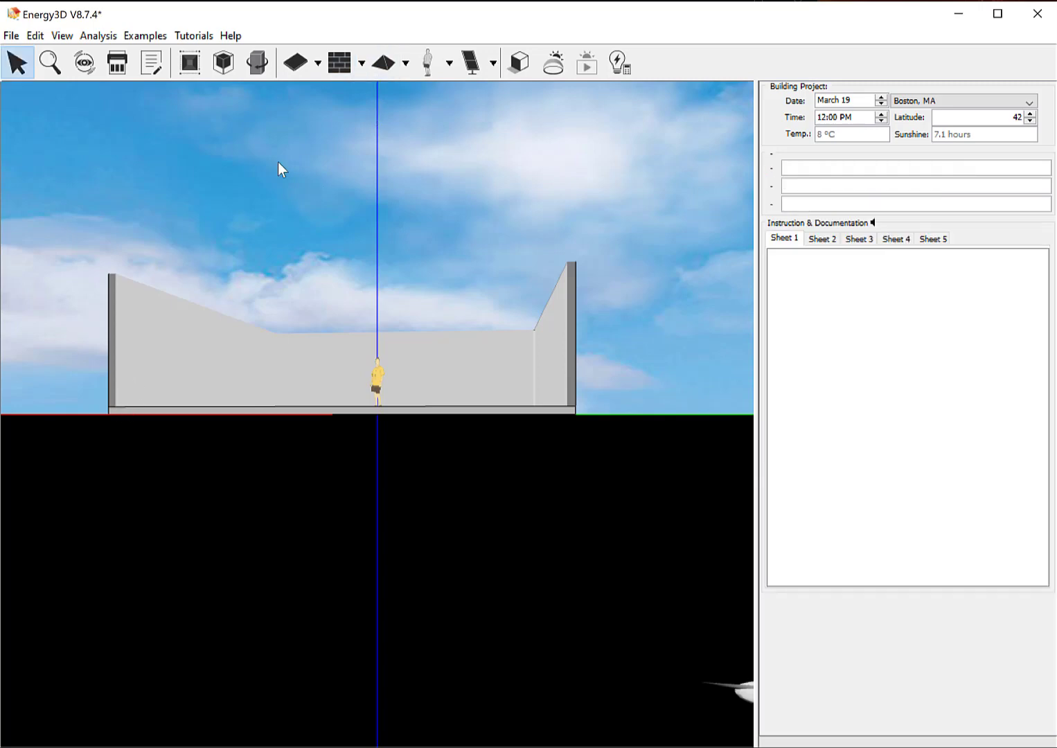
click(359, 64)
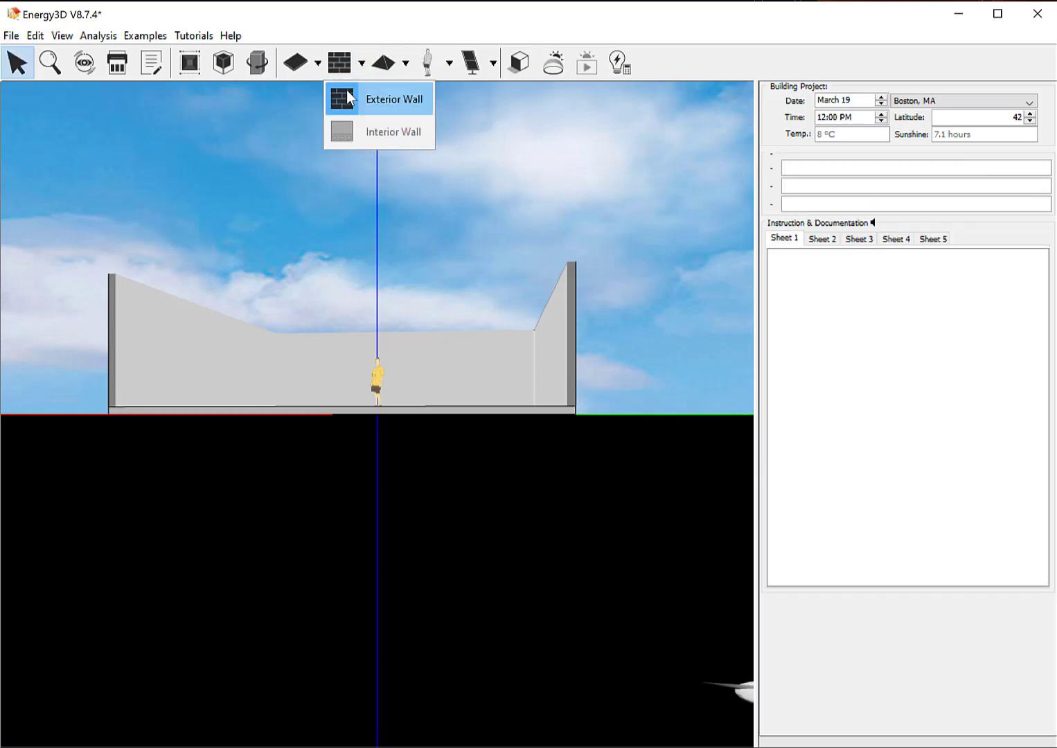
click(349, 97)
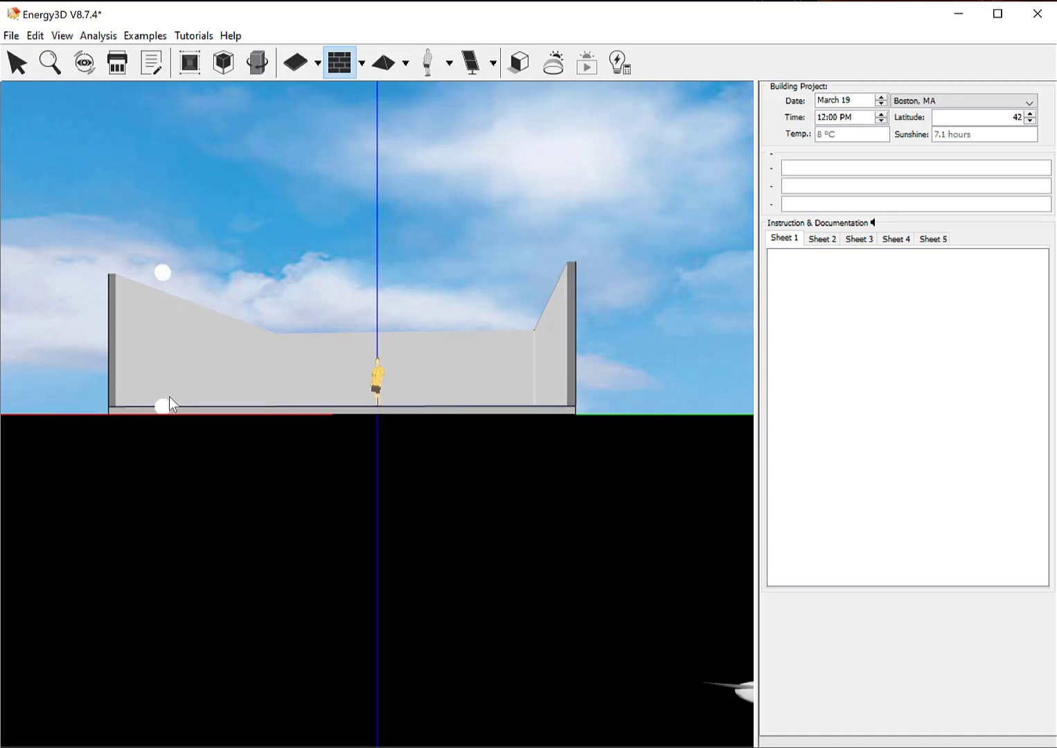
mouse_move(169, 396)
mouse_down()
mouse_move(165, 405)
mouse_move(381, 391)
mouse_up()
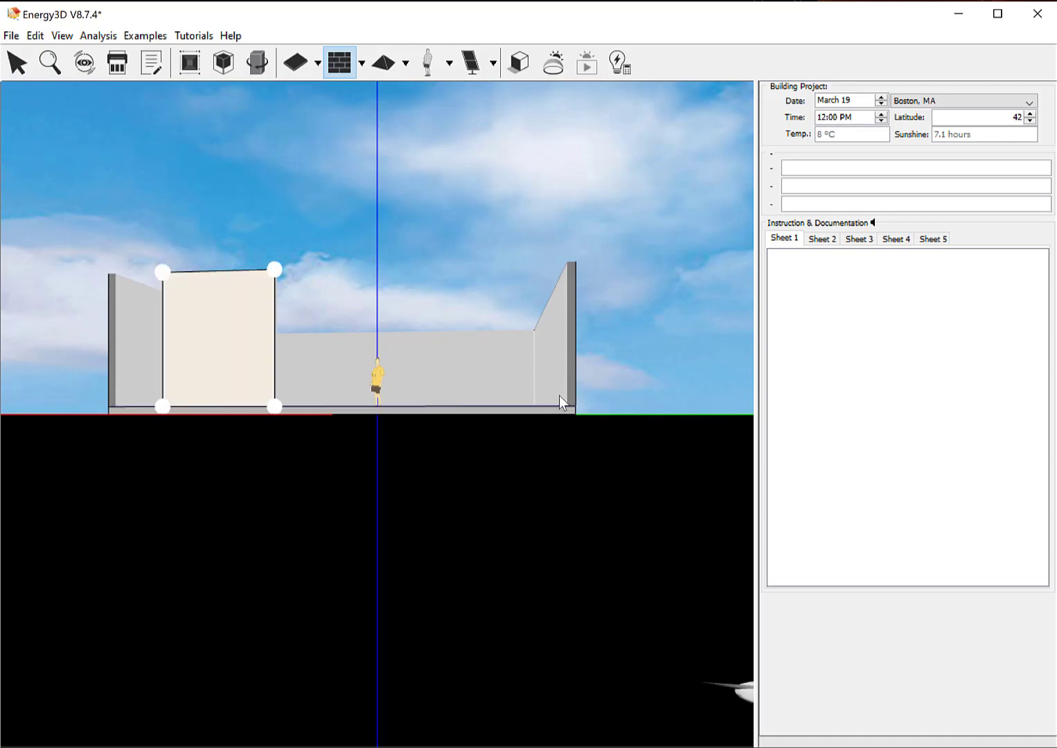
key(Escape)
- Extend both ends of the short wall to the adjoining walls so it spans the full 12 m edge
drag(462, 339, 446, 373)
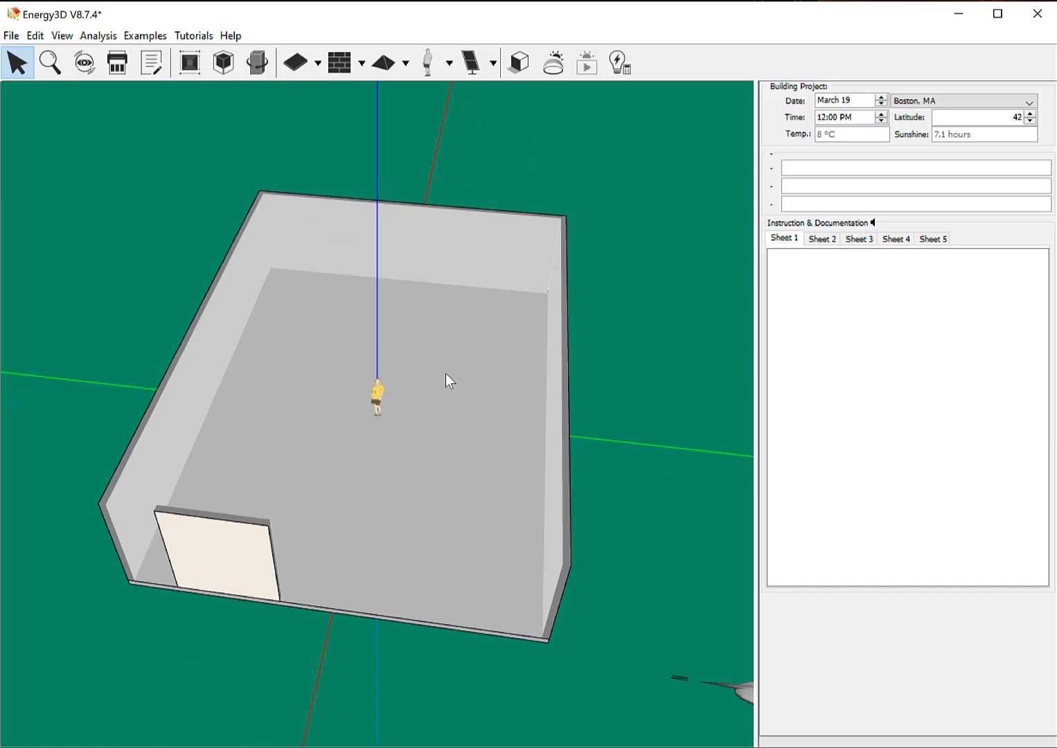
click(266, 602)
drag(280, 601, 542, 646)
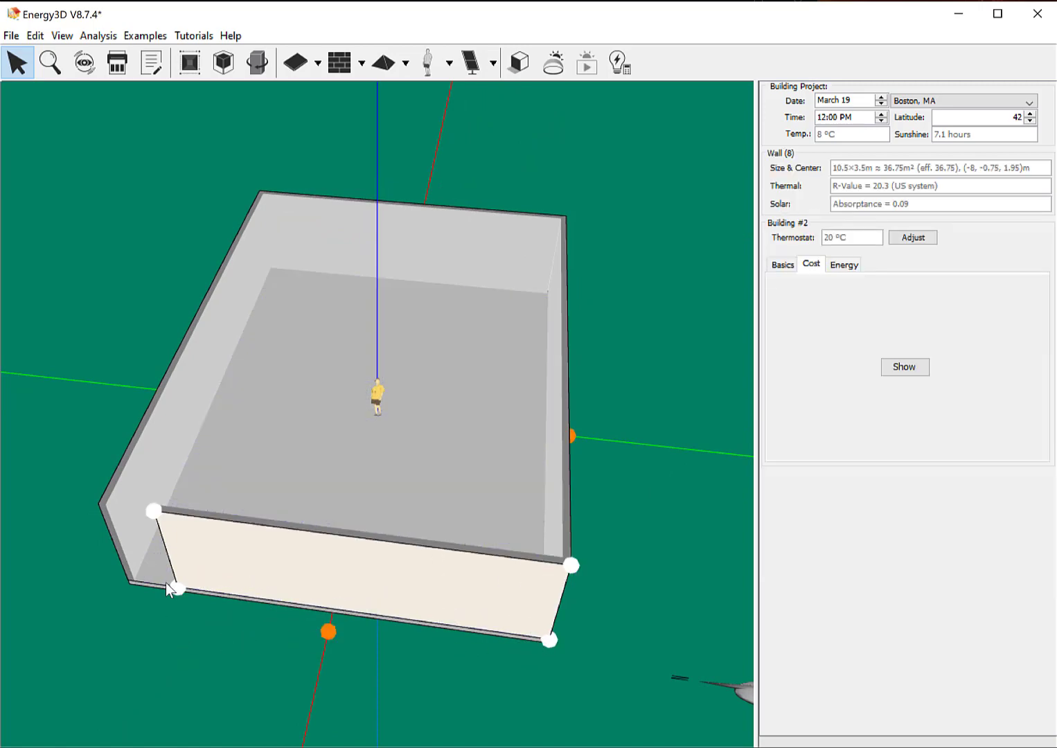
drag(173, 586, 165, 500)
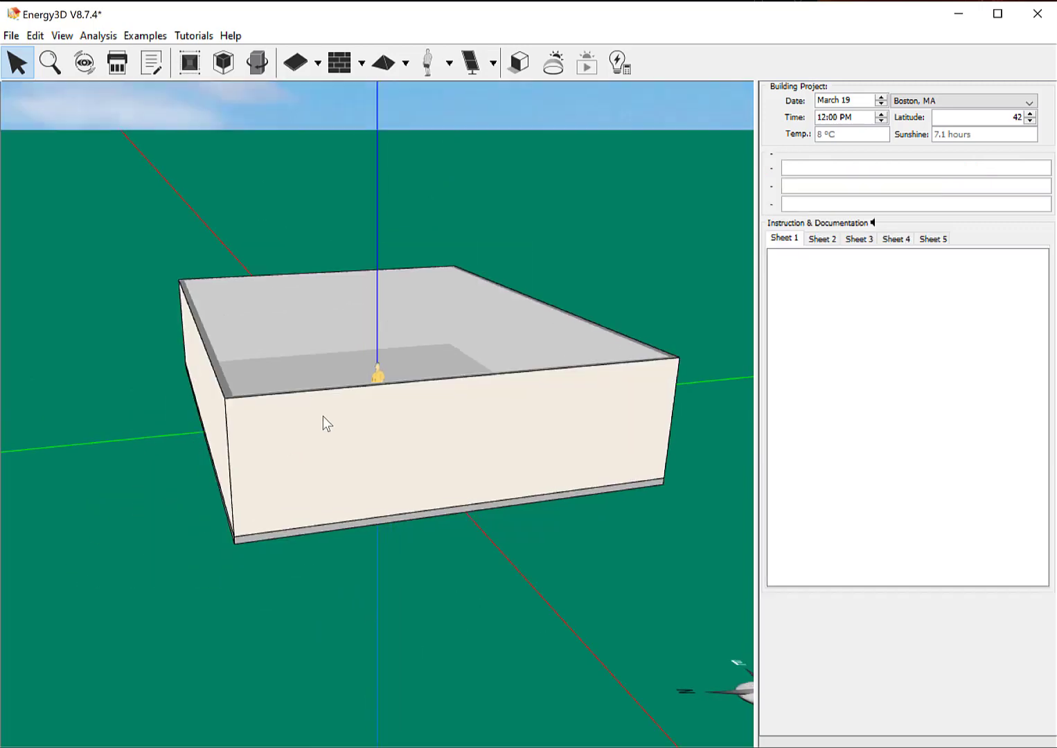
- Set the wall height to 3 m for all walls on this foundation
right_click(420, 432)
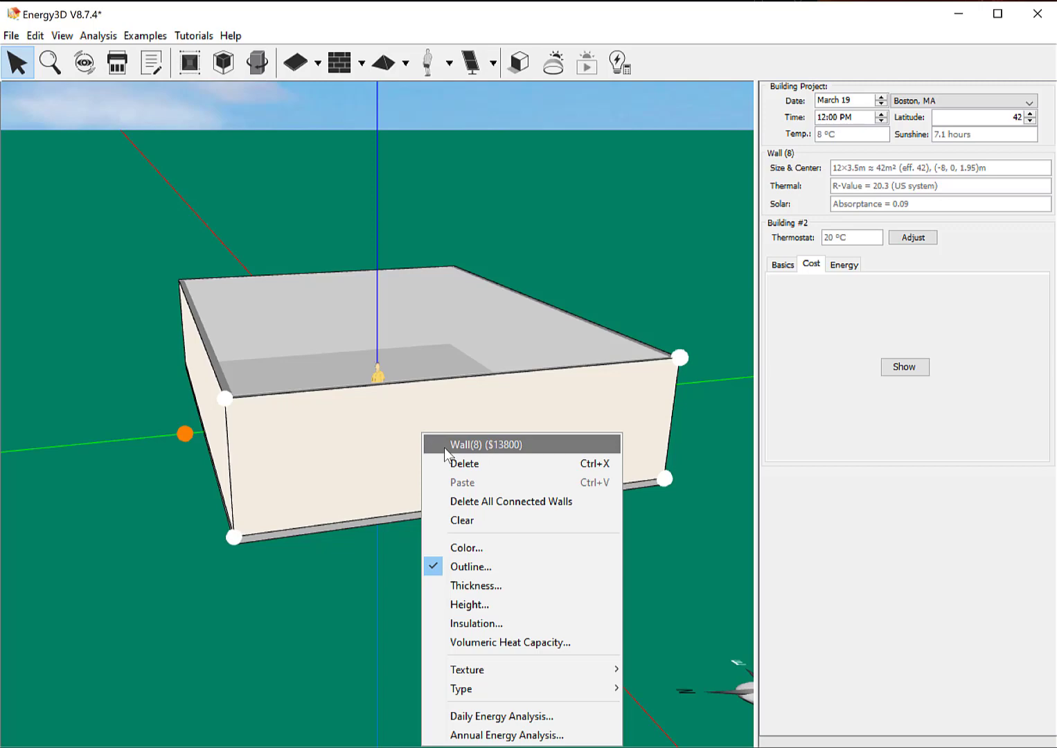
click(491, 604)
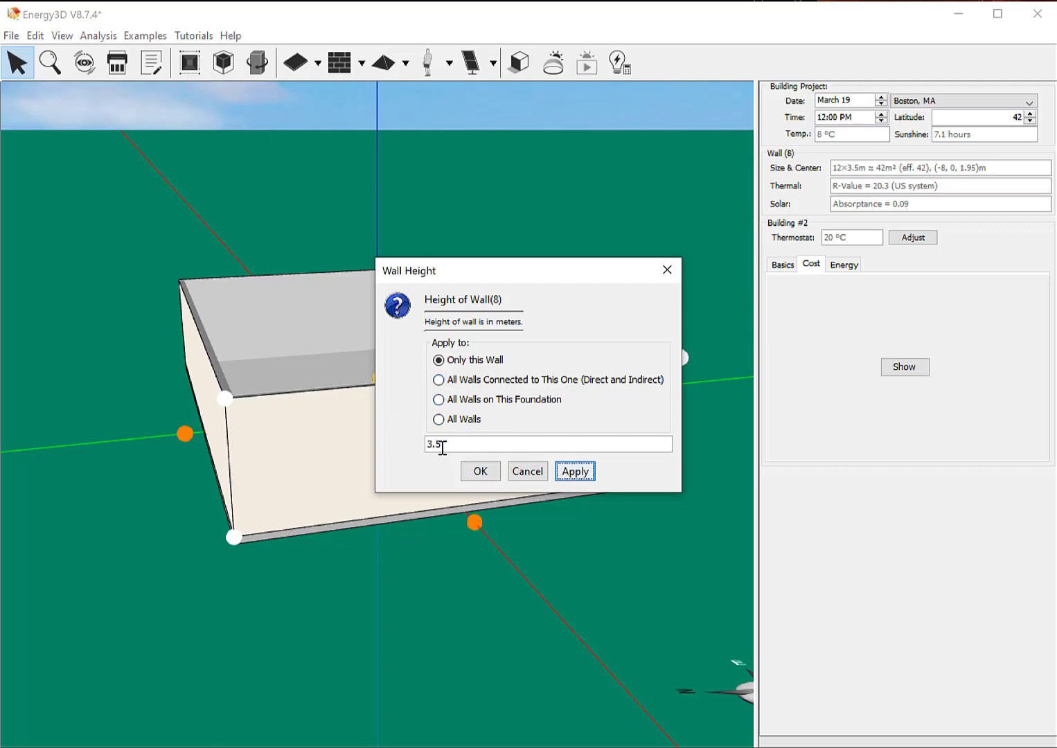
drag(442, 447, 356, 436)
text(3)
click(438, 400)
click(480, 471)
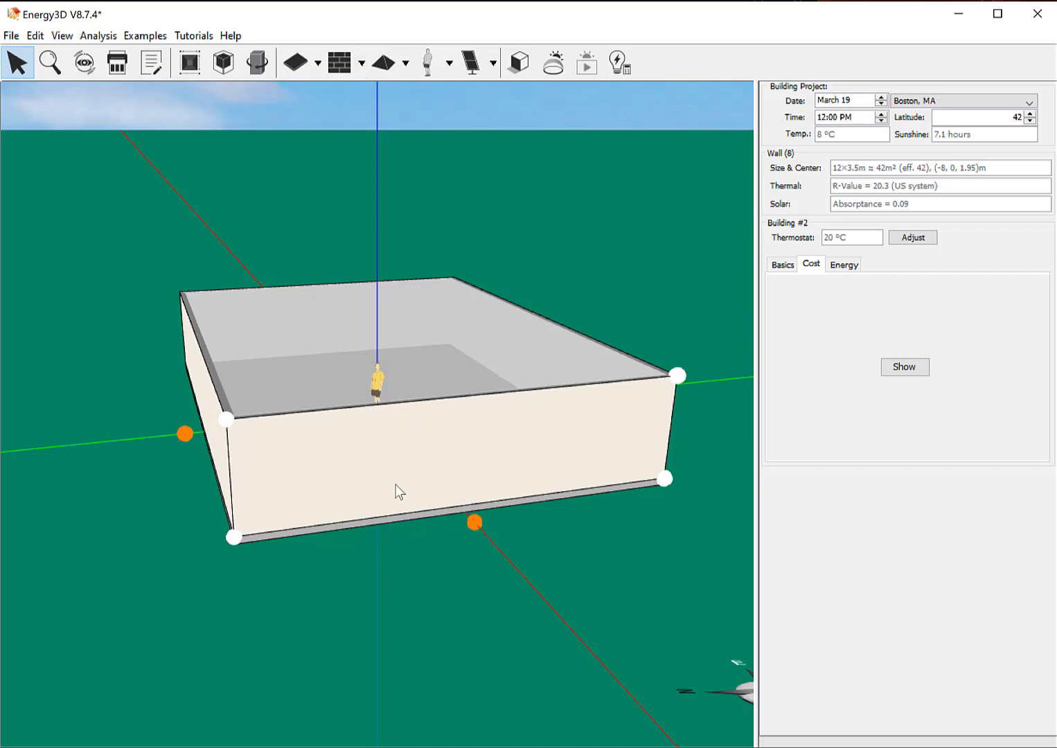
- Apply the white brick texture to all walls
right_drag(345, 442, 346, 448)
right_click(335, 479)
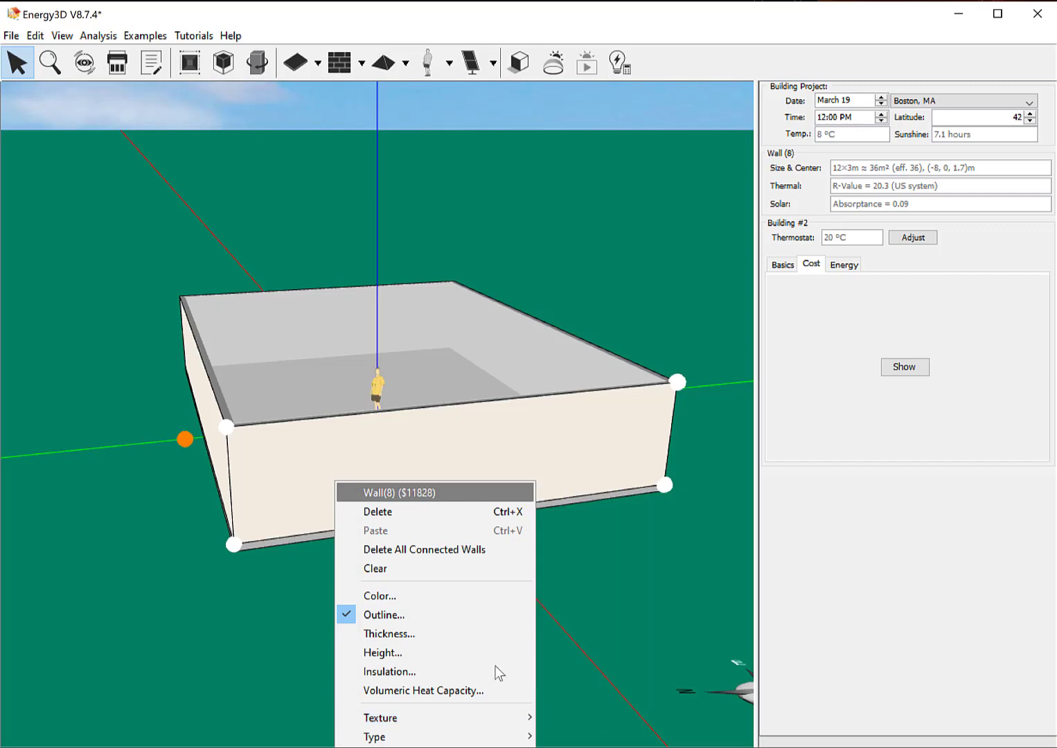
mouse_move(460, 721)
click(561, 682)
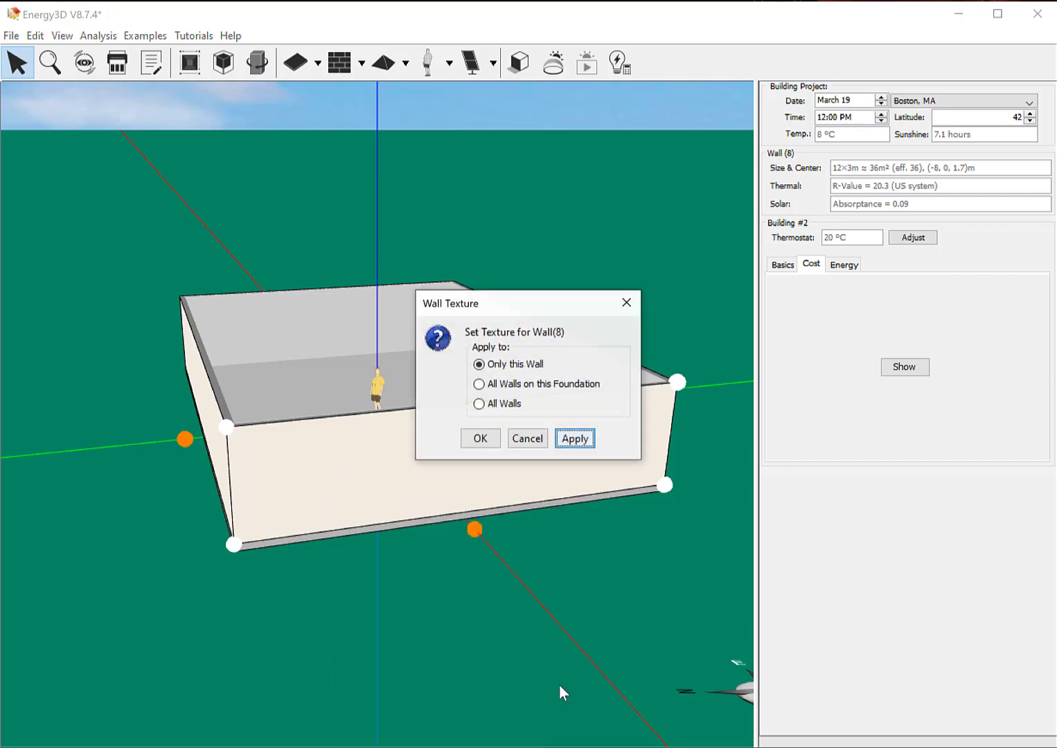
click(479, 404)
click(477, 439)
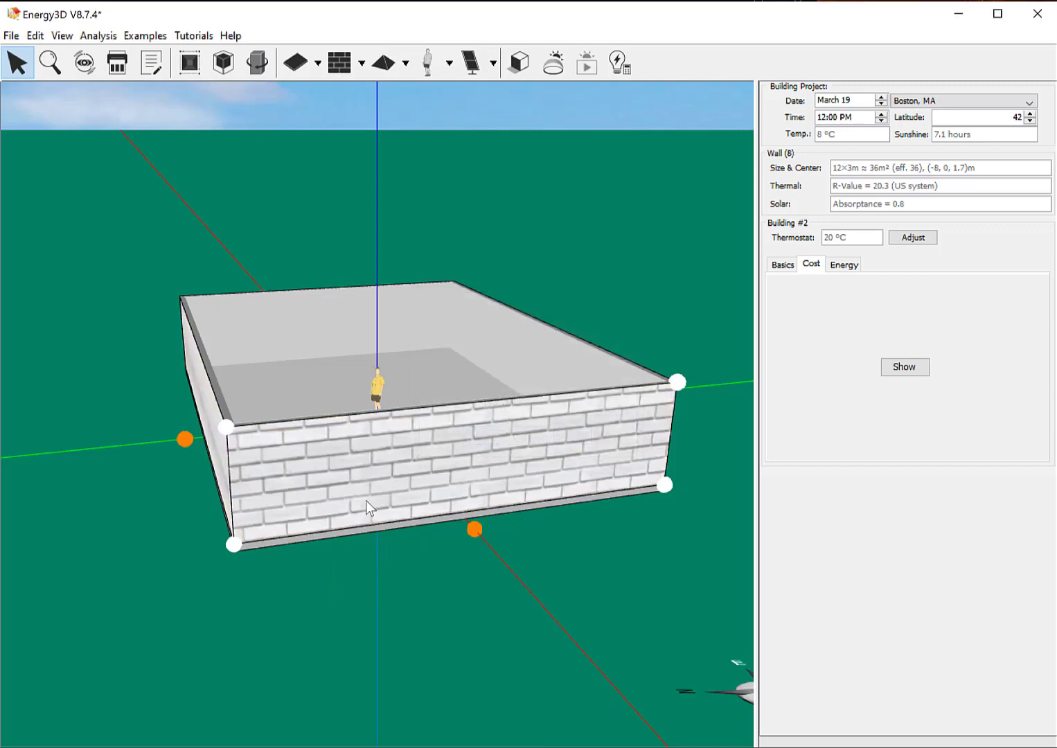
- Add a small, roughly square window near the left end of the 16 m wall on the east-marked view
drag(365, 502, 509, 474)
drag(375, 443, 487, 442)
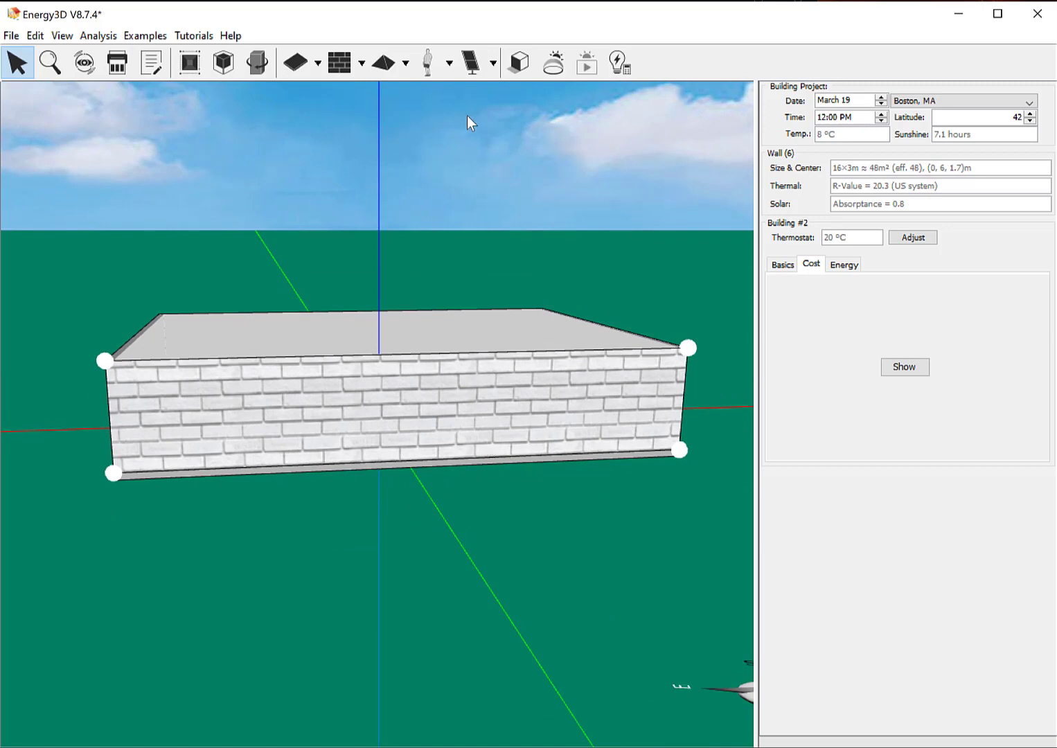
click(493, 64)
click(448, 67)
click(449, 67)
click(471, 99)
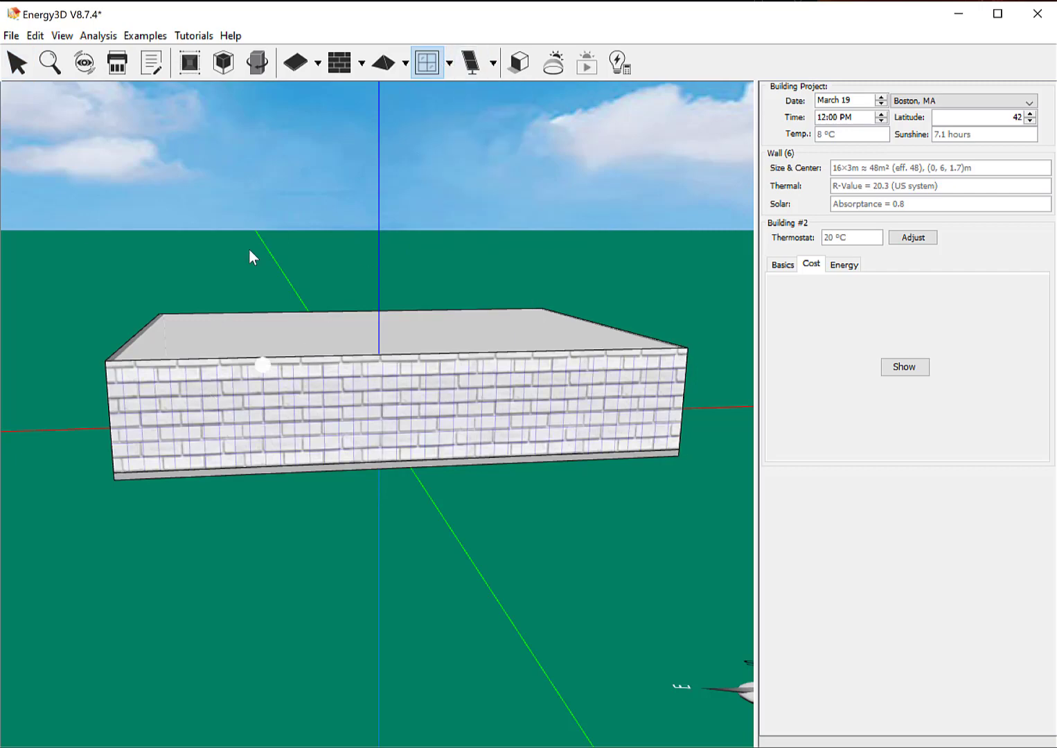
drag(182, 416, 234, 439)
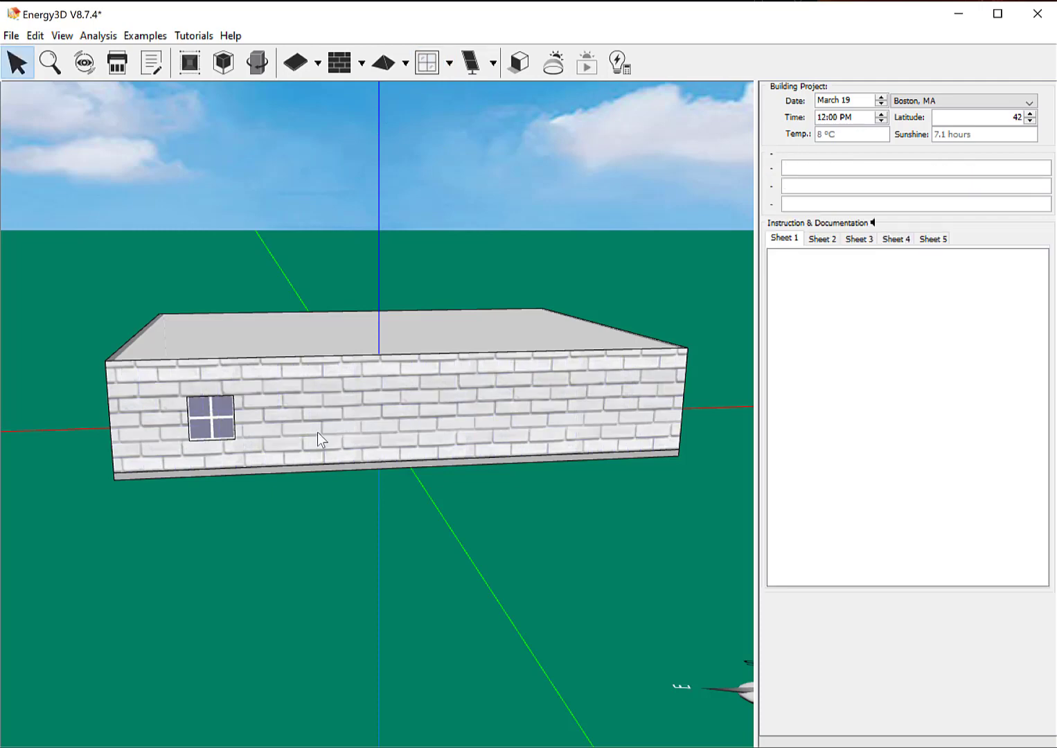
- Add a wide, low window near the opposite end of the same 16 m wall
click(426, 63)
drag(553, 400, 655, 436)
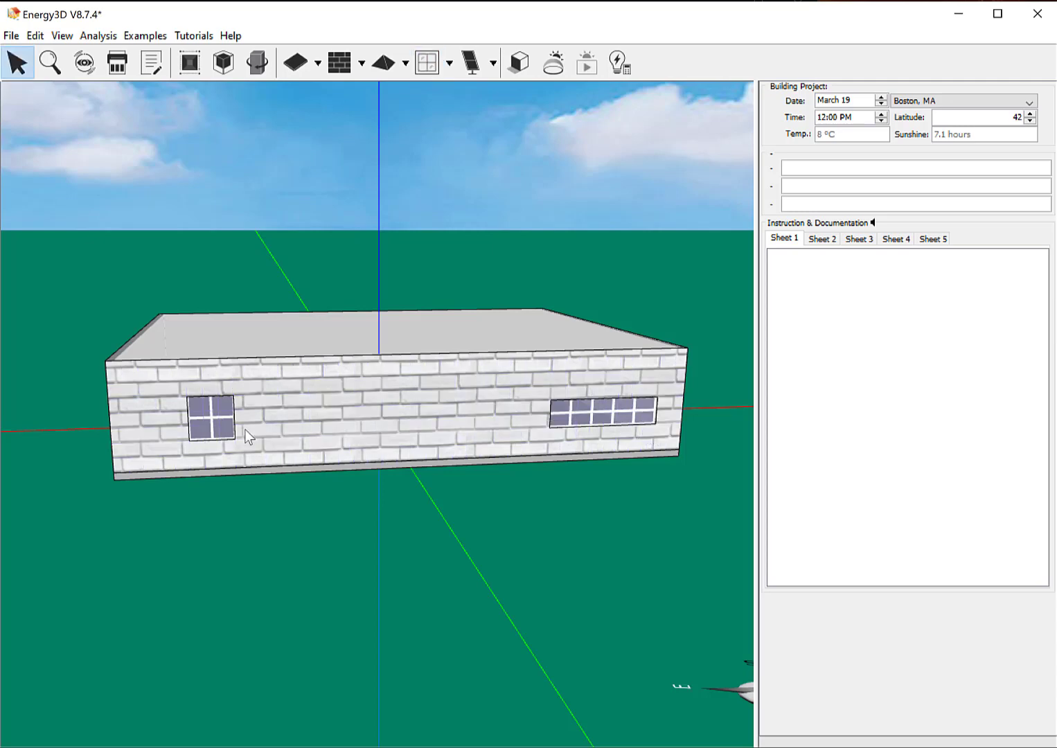
drag(282, 399, 372, 309)
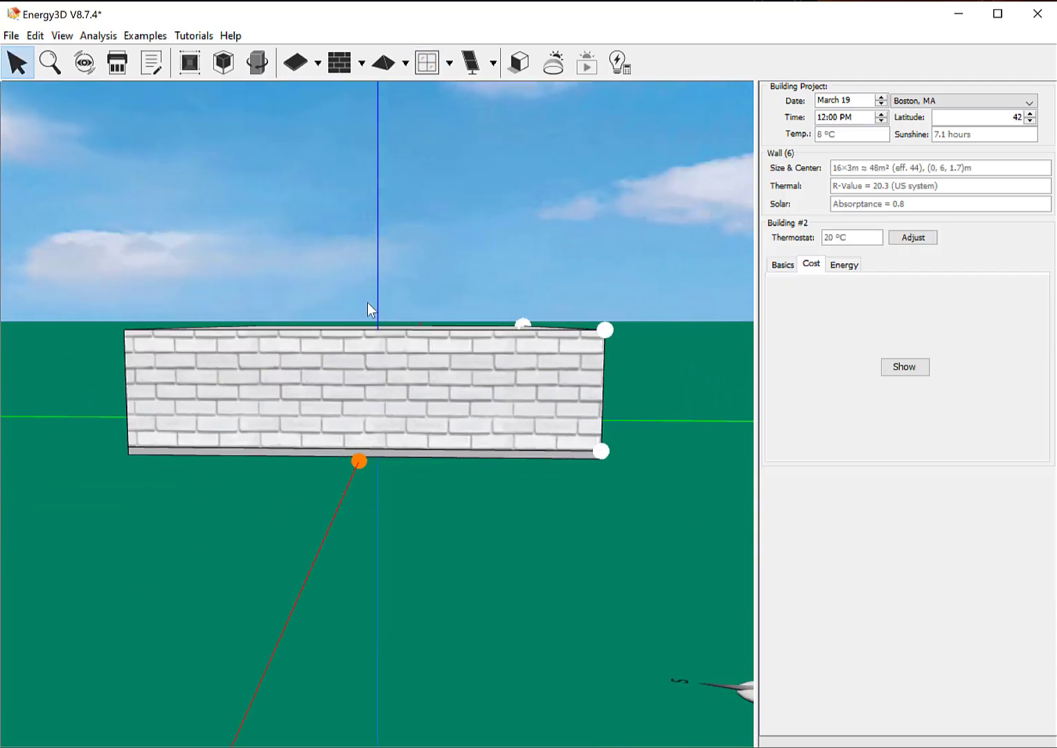
- Add a large window spanning nearly the full length of the blank 12 m wall on the south-marked view
click(428, 63)
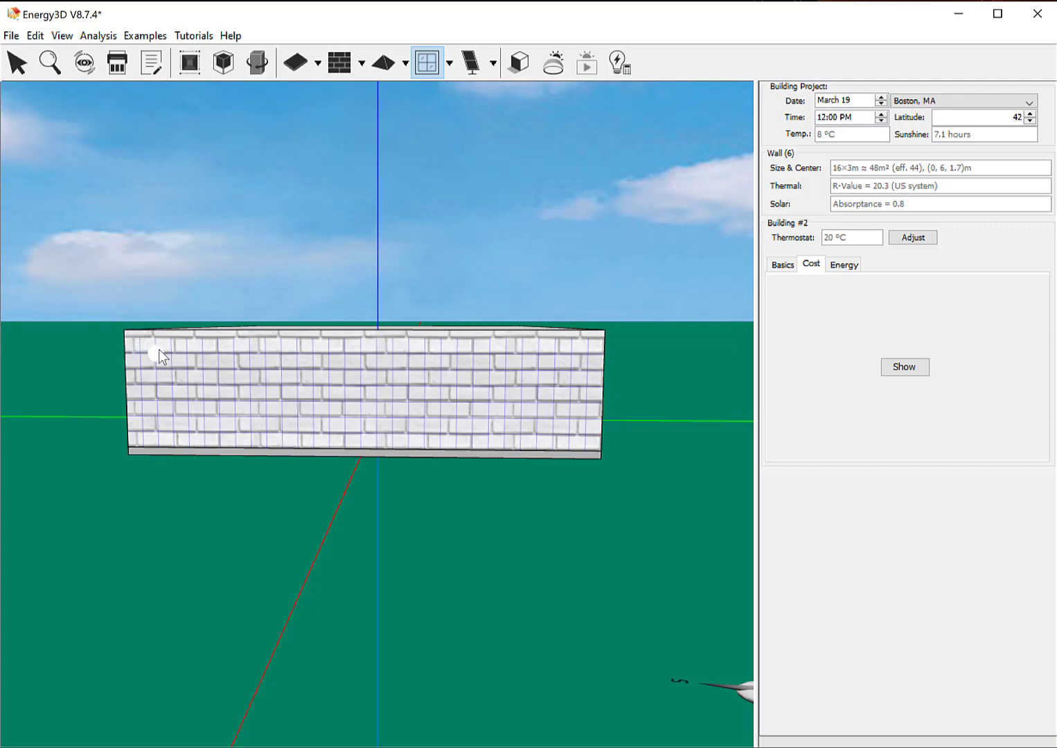
drag(158, 351, 576, 441)
- Add a small, upright window near the left end of the blank 16 m wall on the west-marked view
drag(160, 420, 403, 419)
click(471, 62)
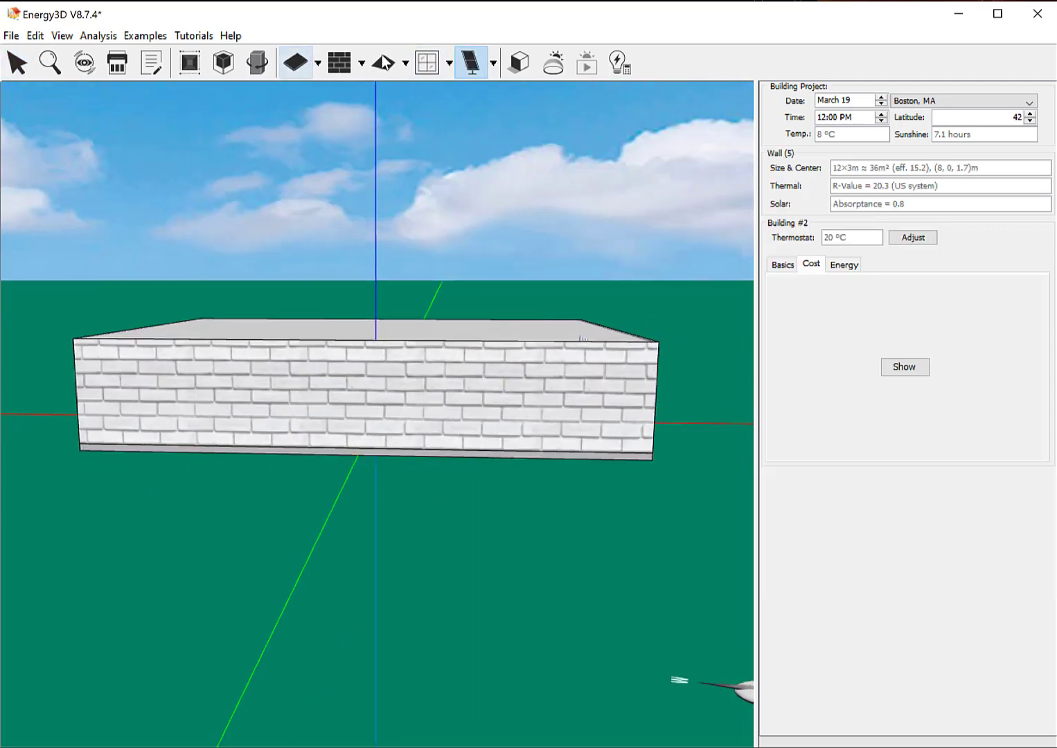
click(428, 62)
drag(130, 361, 165, 408)
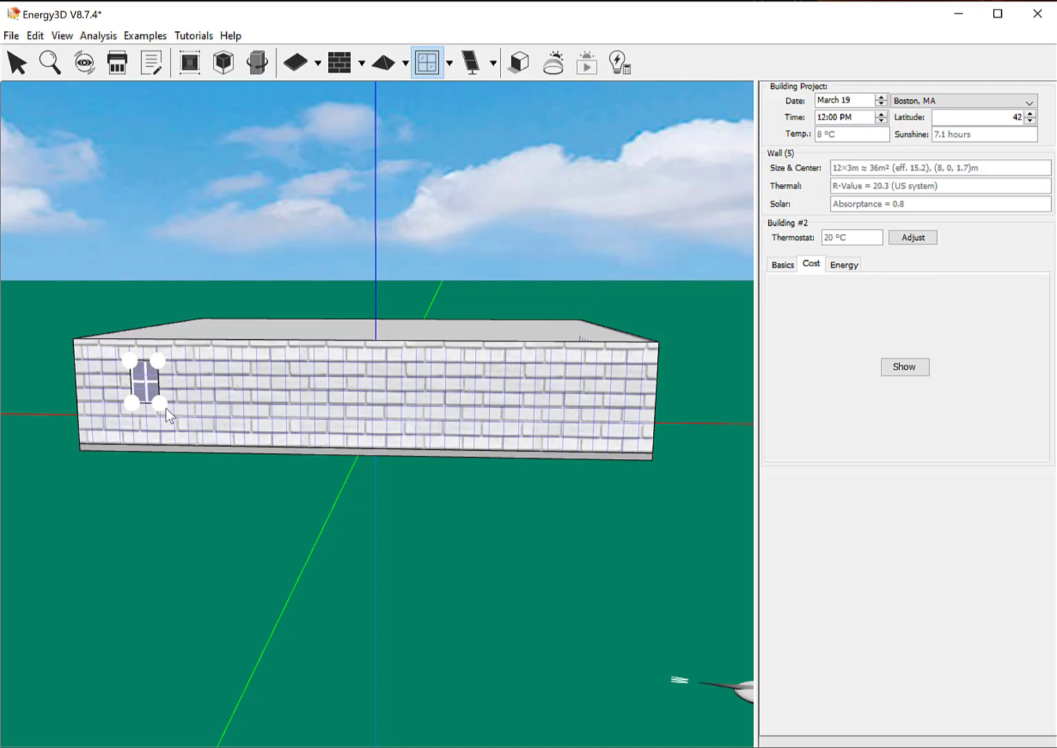
- Add a window about 2.4 × 1.2 m near the opposite end of the same west-marked 16 m wall, level with the small window
drag(492, 414, 543, 339)
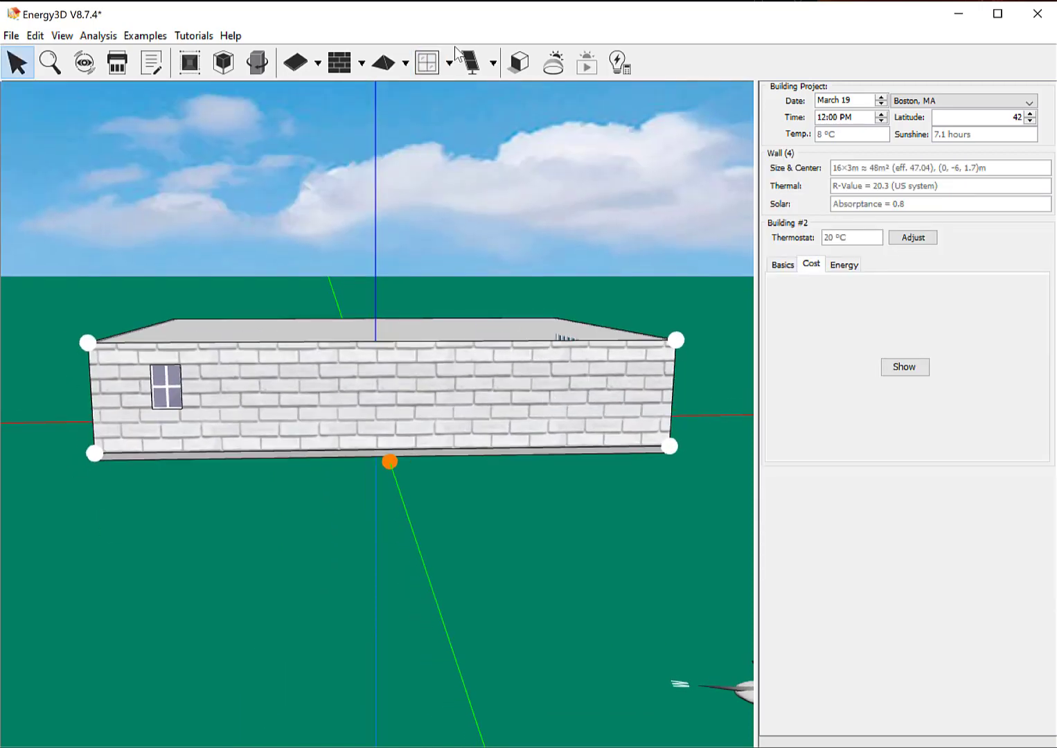
click(405, 63)
drag(493, 368, 529, 377)
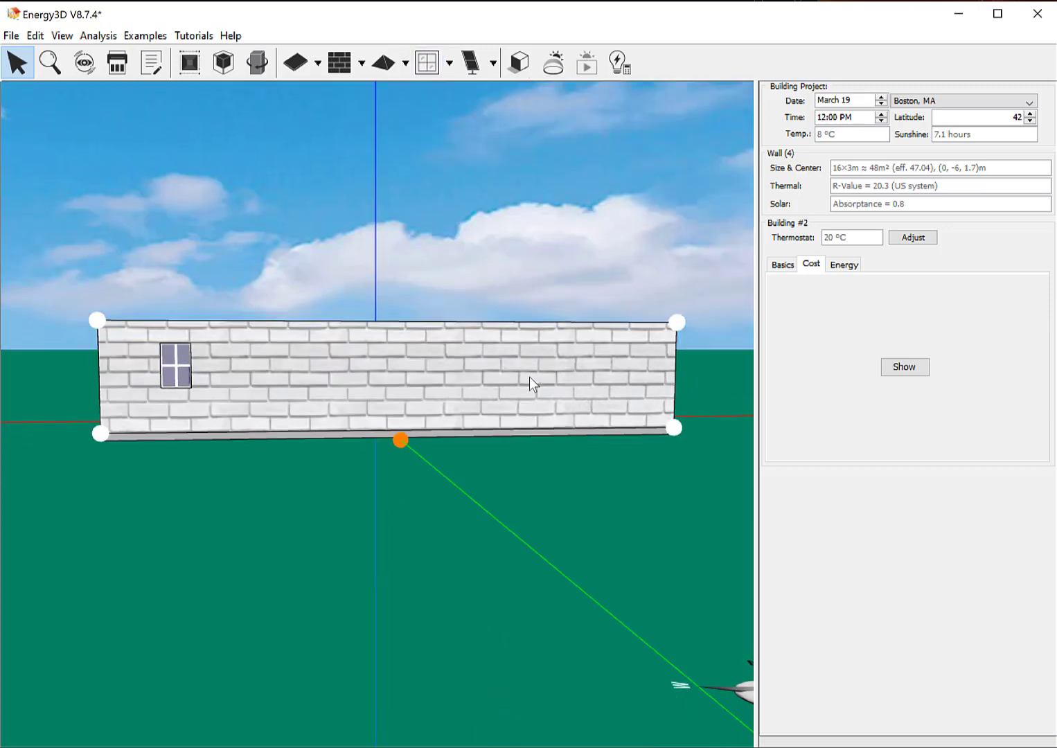
click(450, 63)
click(468, 99)
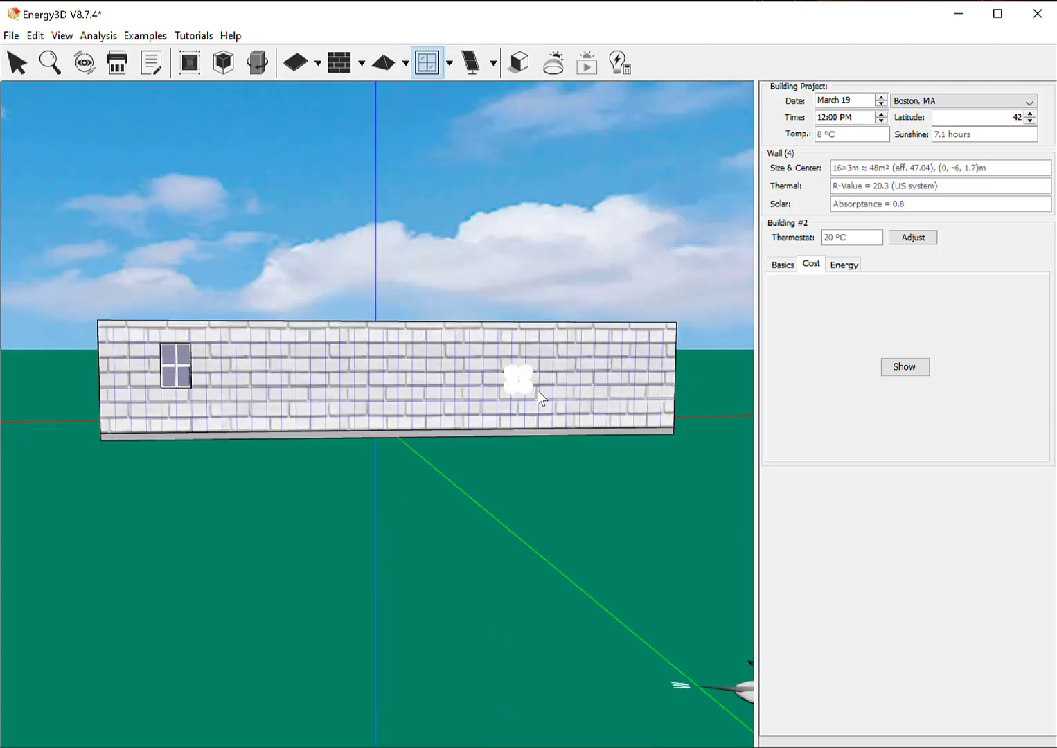
drag(537, 391, 592, 397)
click(589, 367)
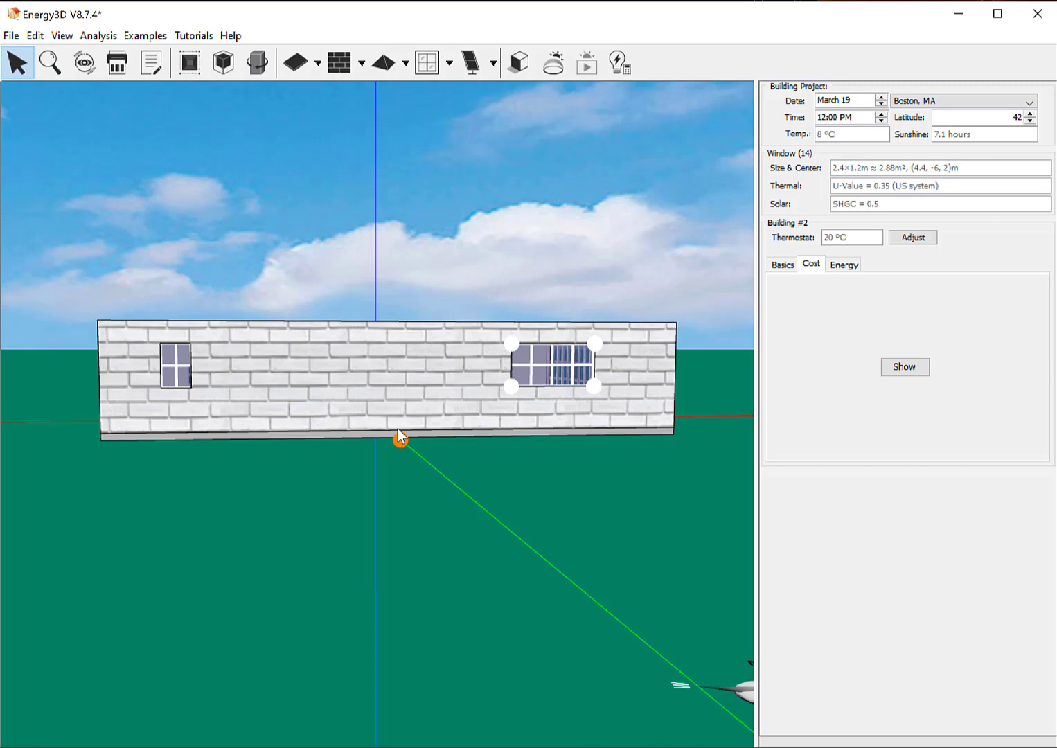
- Add a door midway along the west-marked 16 m wall, between its two windows
drag(232, 334, 217, 361)
click(449, 63)
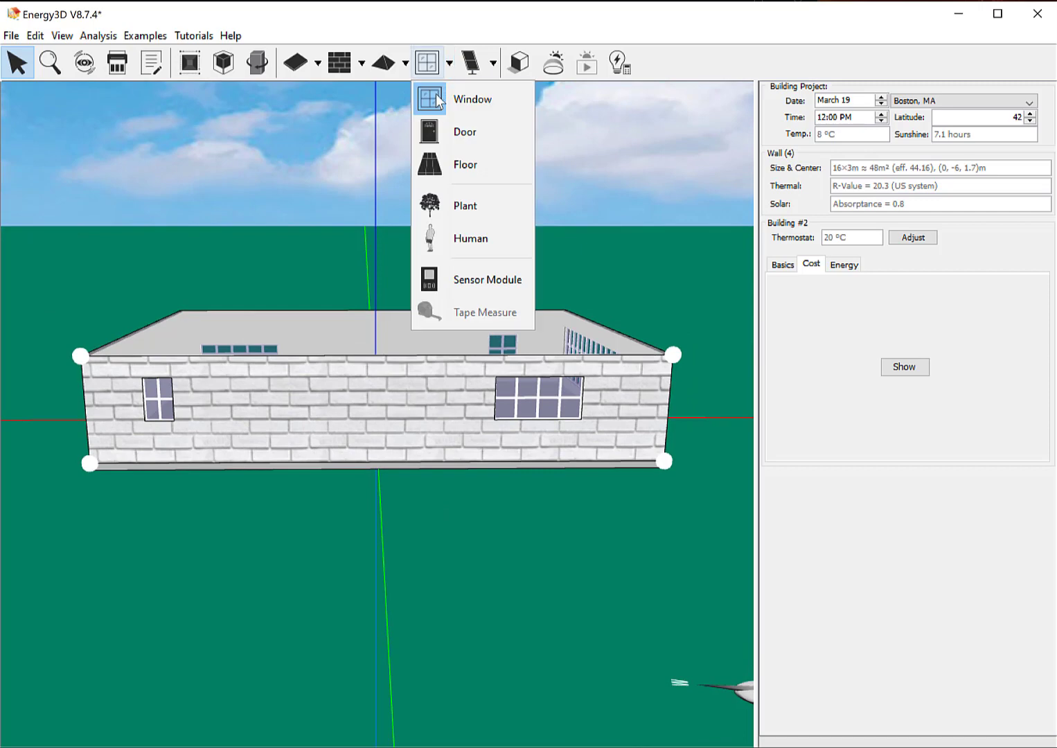
click(465, 132)
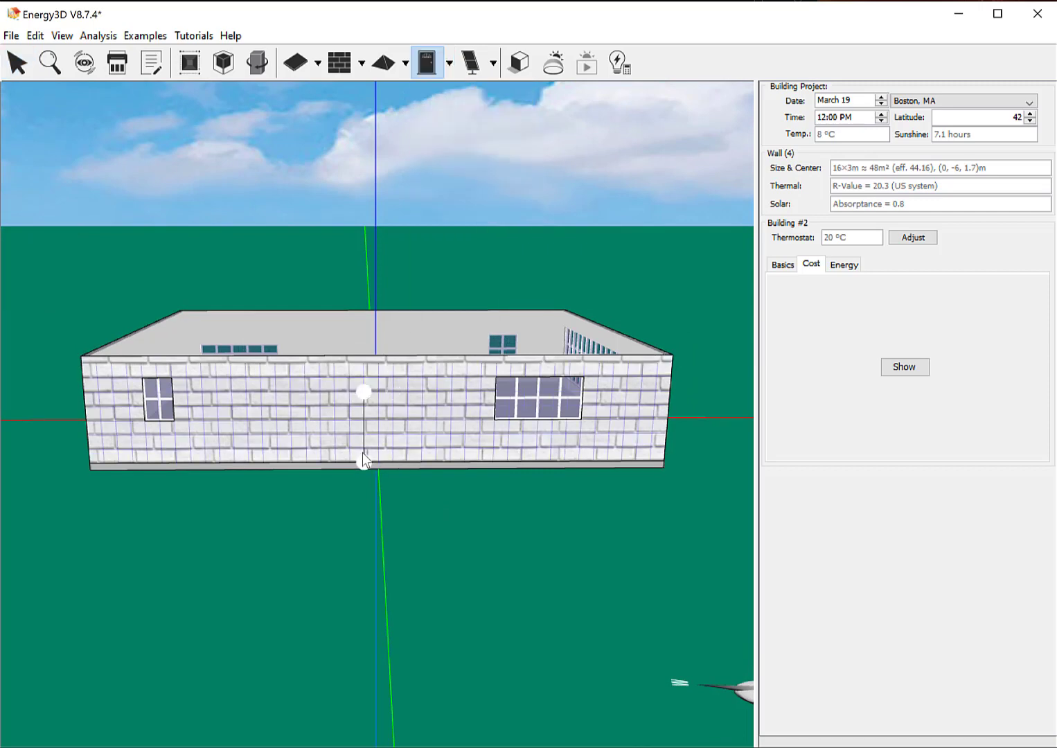
drag(362, 453, 445, 464)
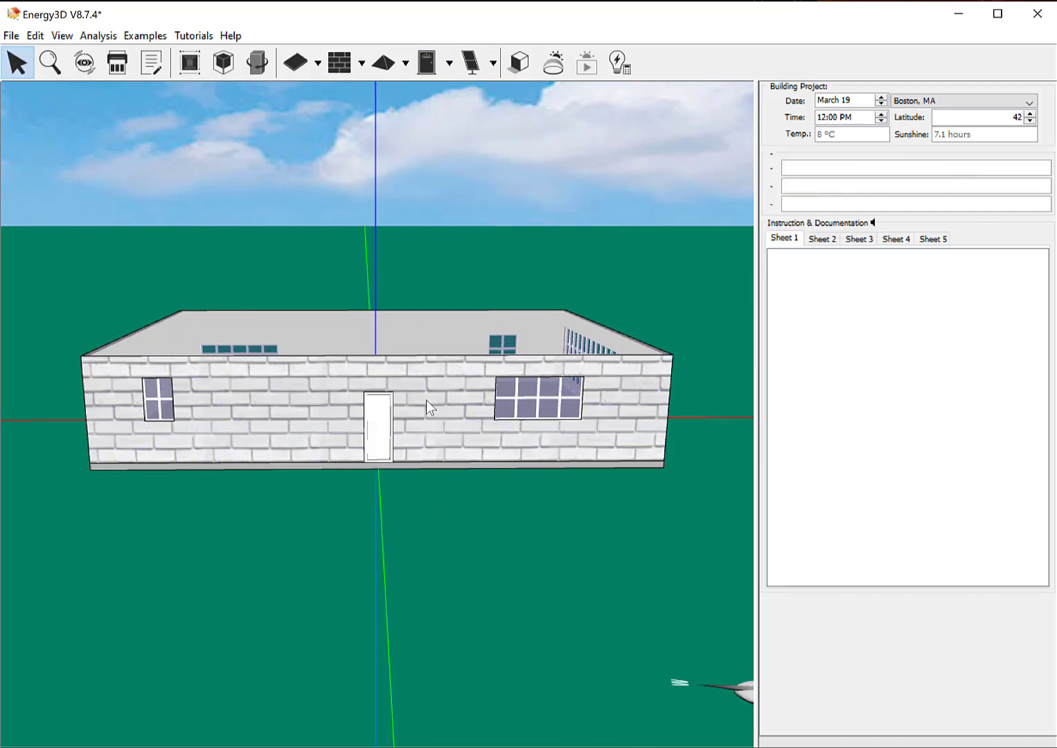
- Add a door midway along the opposite 16 m wall, between the square window and the wide, low window
drag(425, 399, 153, 362)
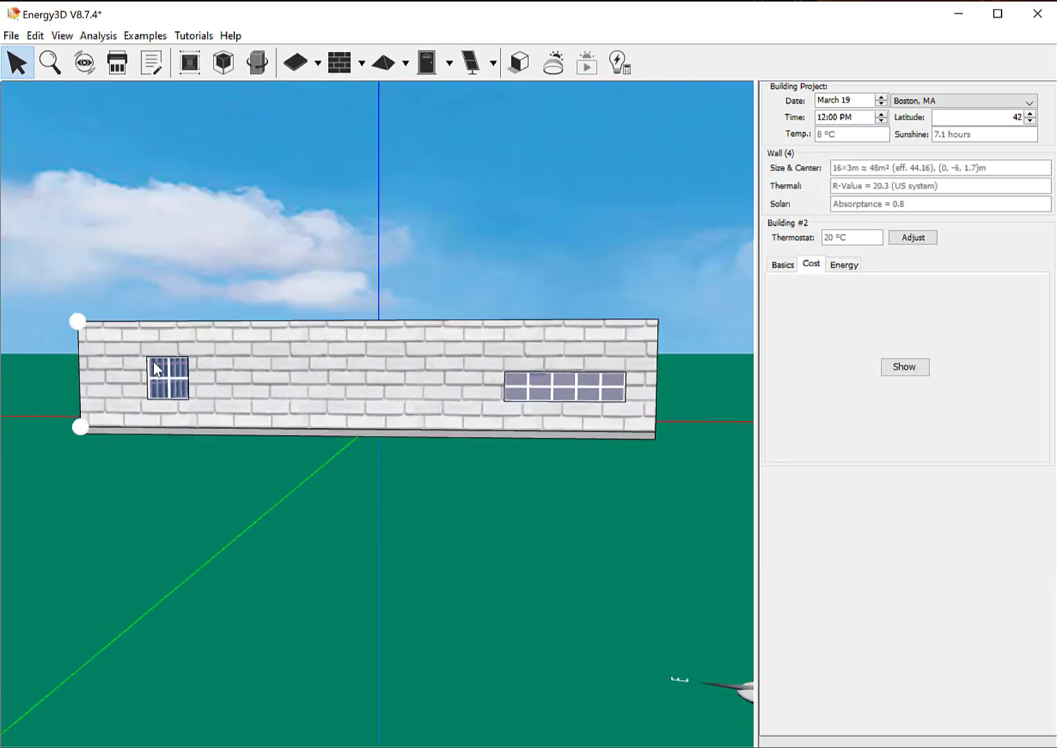
click(426, 64)
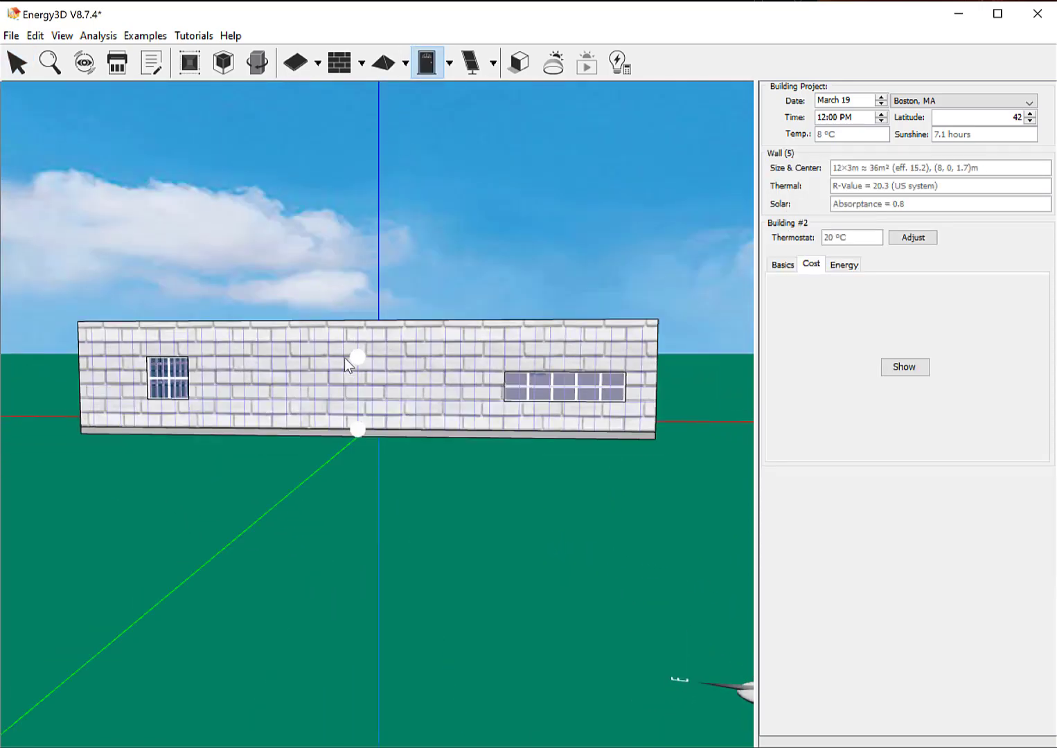
drag(409, 450, 380, 419)
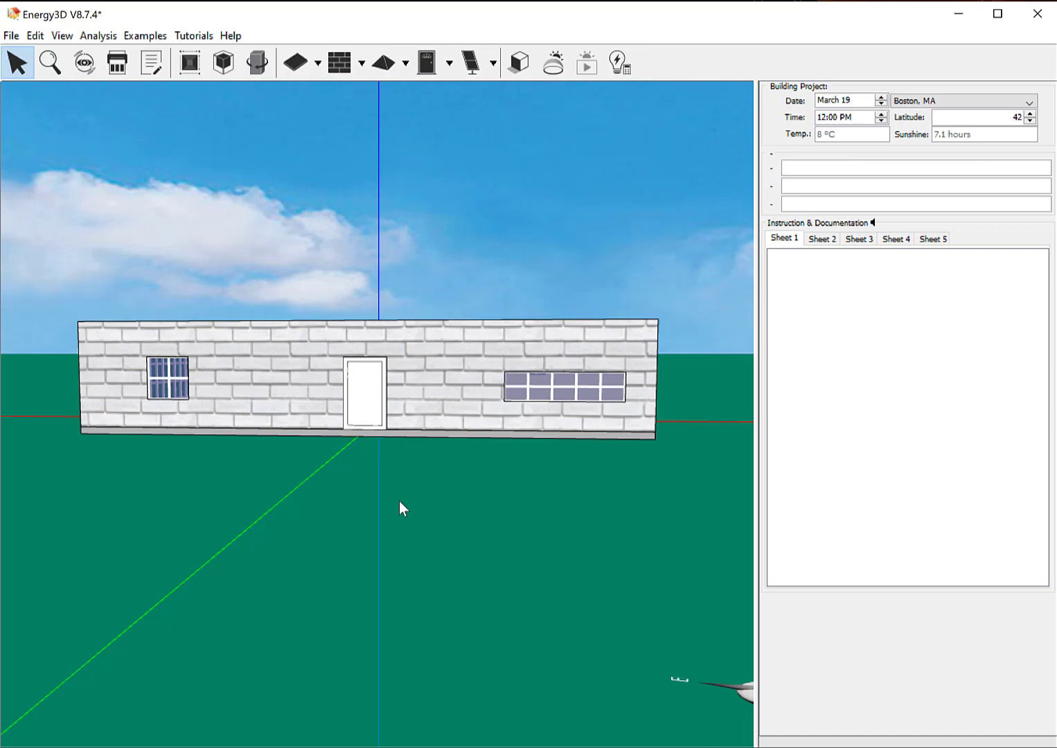
- Add a floor filling the whole interior between the four walls at a height of about 2.5 m
click(448, 62)
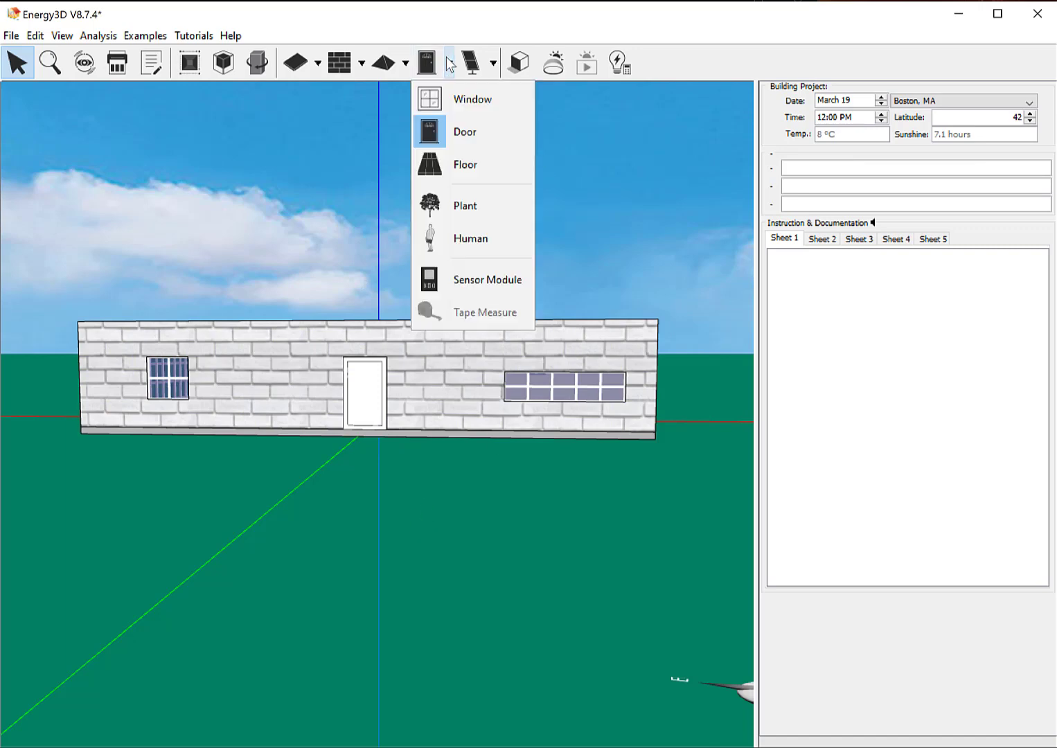
click(440, 161)
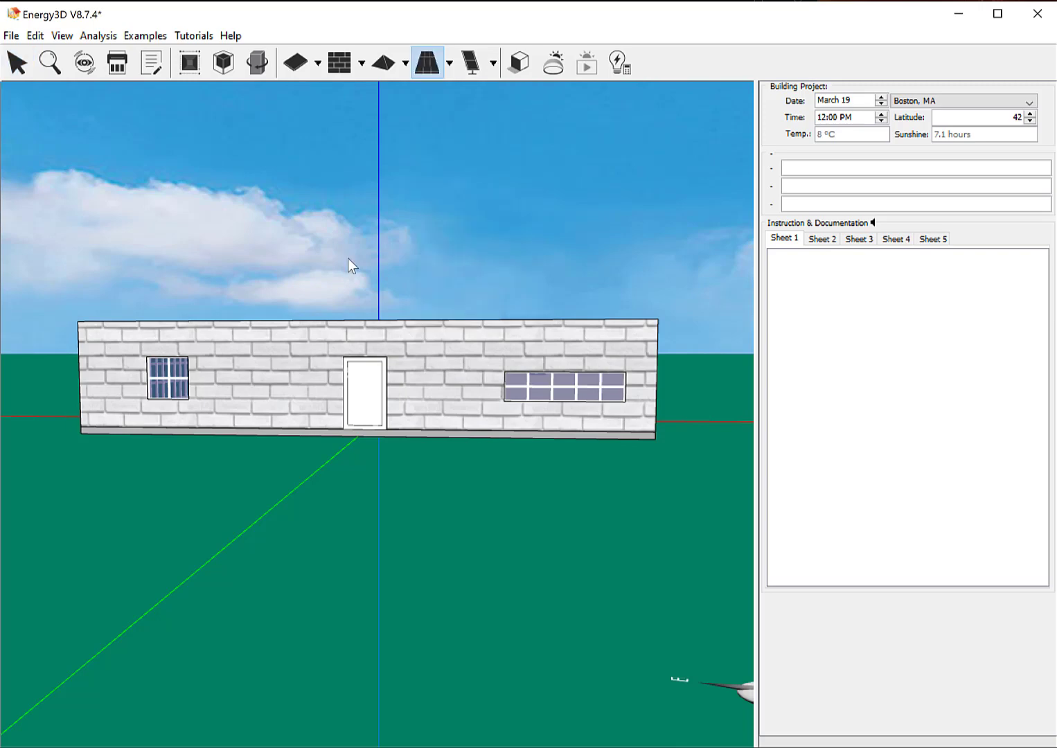
scroll(348, 258, up, 2)
right_drag(299, 575, 309, 329)
click(310, 328)
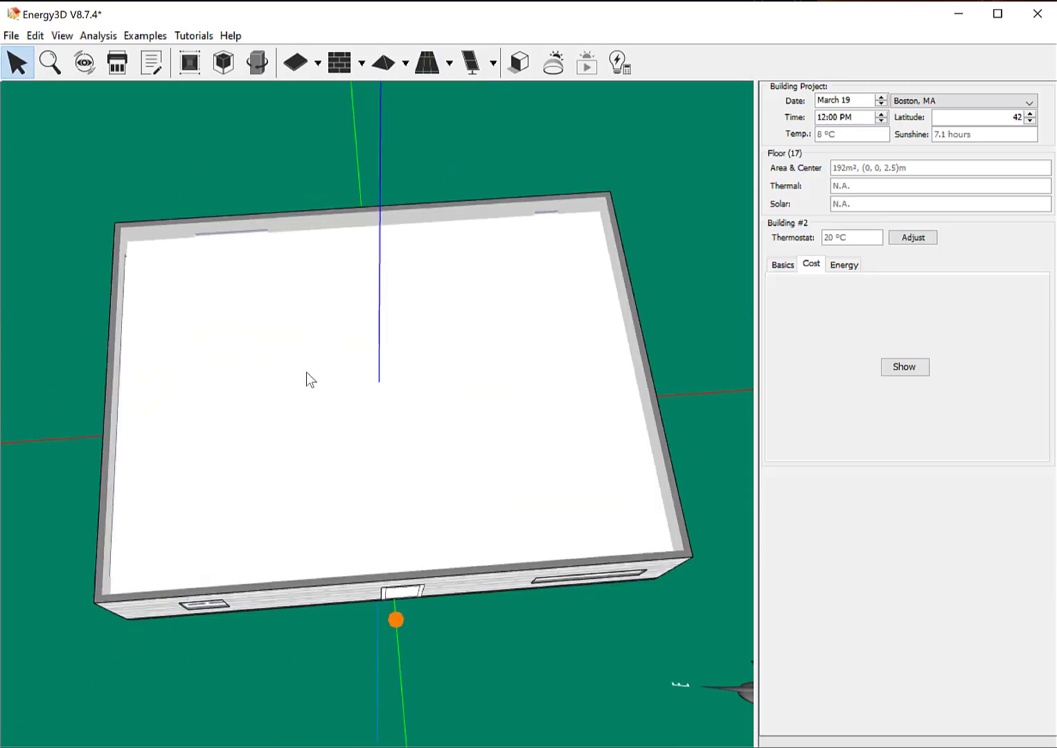
- Add a second full-size floor above the first one, level with the wall tops at about 3.2 m
click(449, 63)
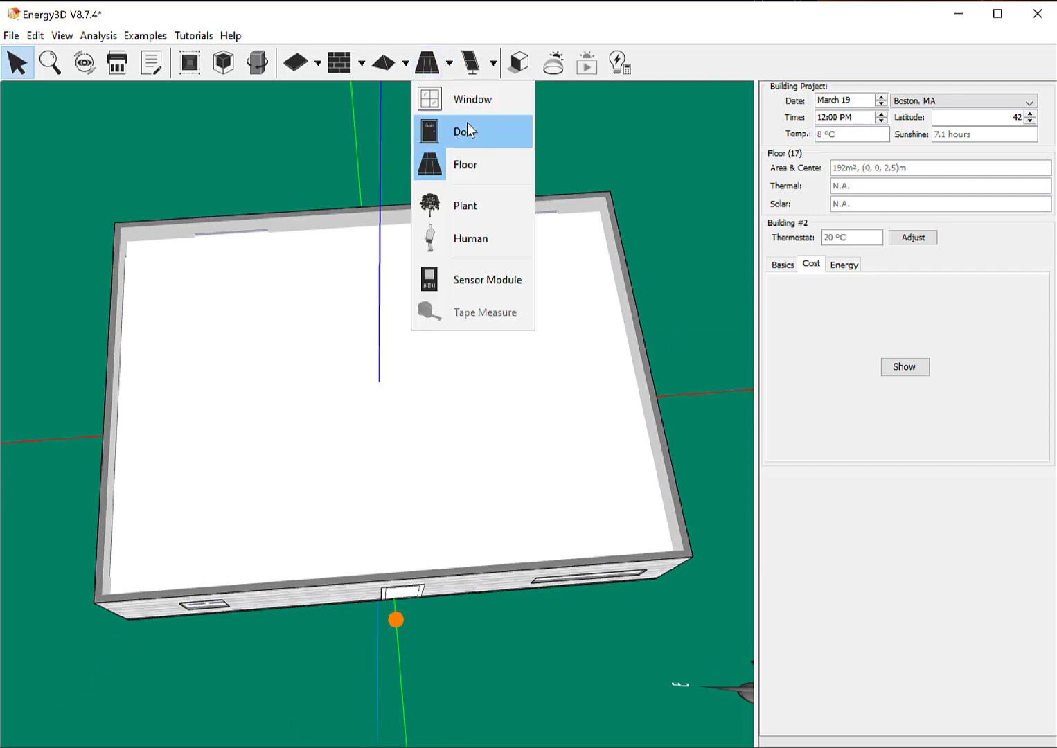
click(450, 164)
click(239, 302)
click(324, 377)
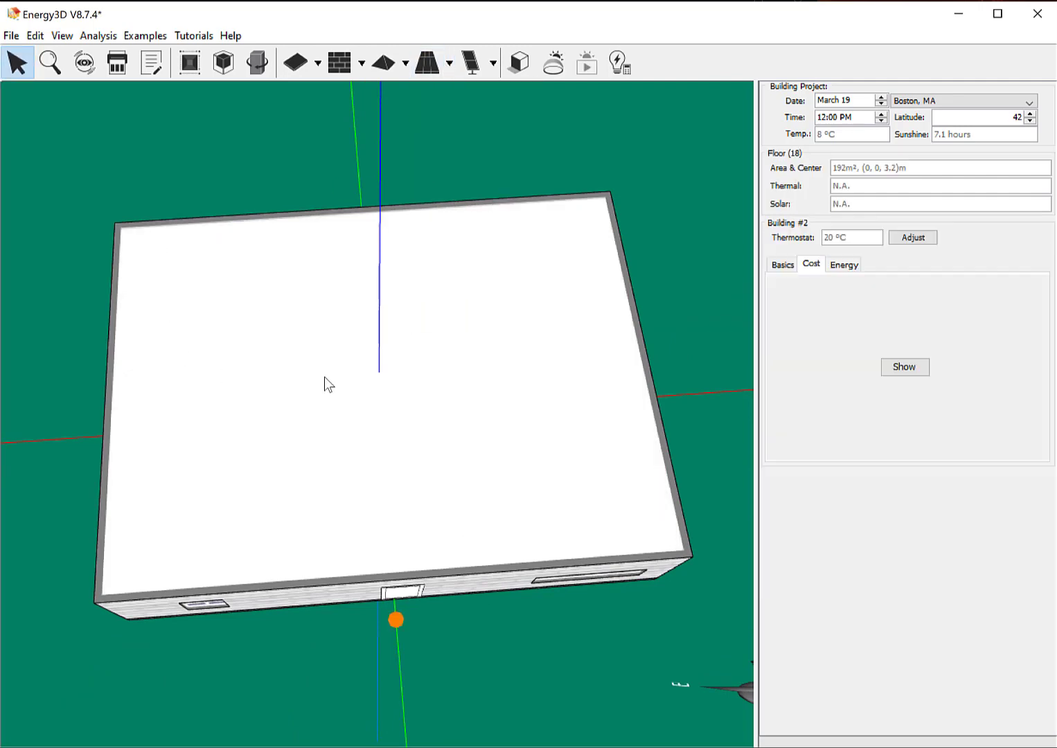
- Examine the inside of the house around the human figure and the floor placement from the east-marked side
scroll(354, 361, up, 1)
scroll(357, 357, down, 1)
scroll(356, 358, up, 3)
scroll(357, 349, up, 5)
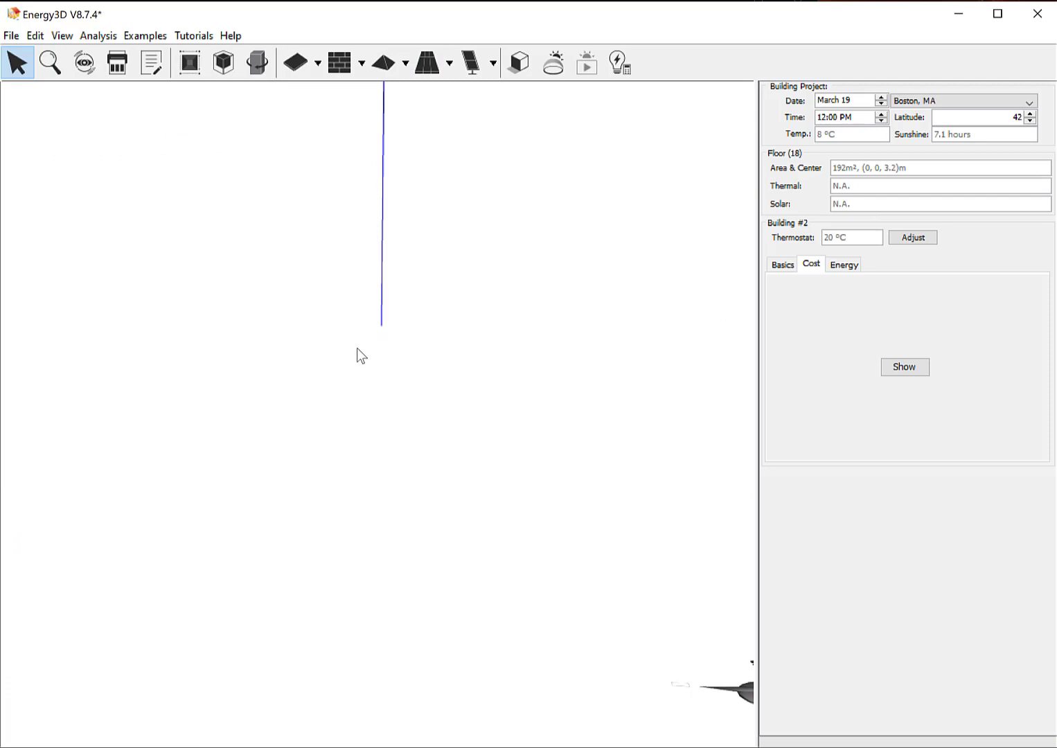
scroll(371, 316, down, 4)
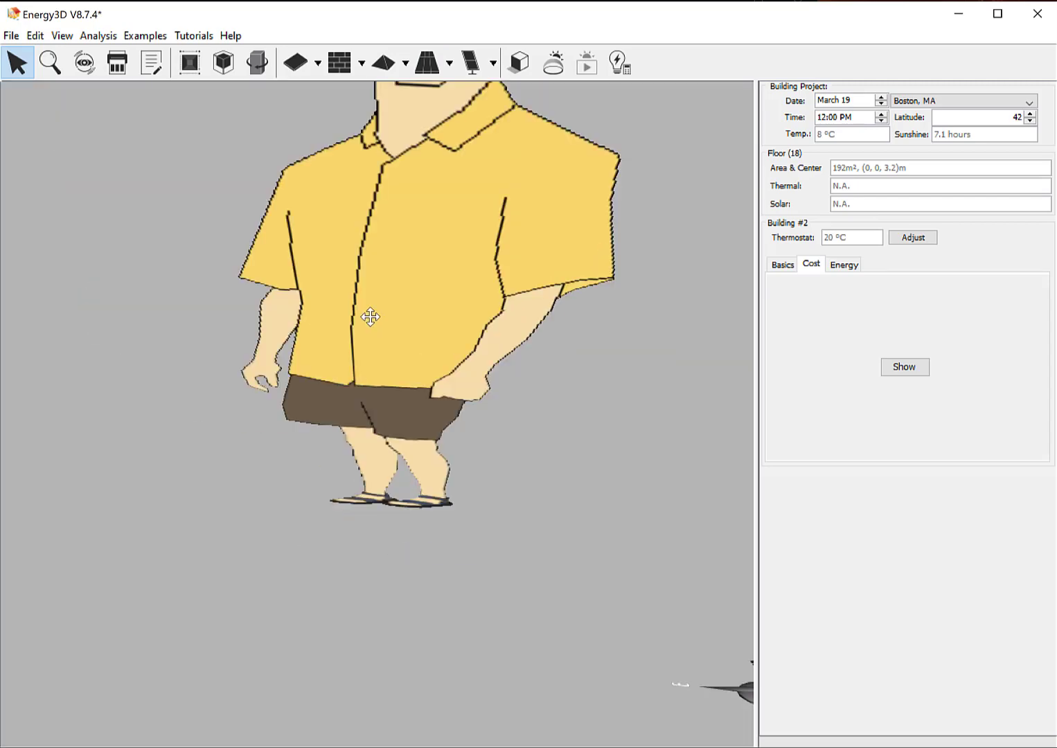
scroll(377, 322, down, 6)
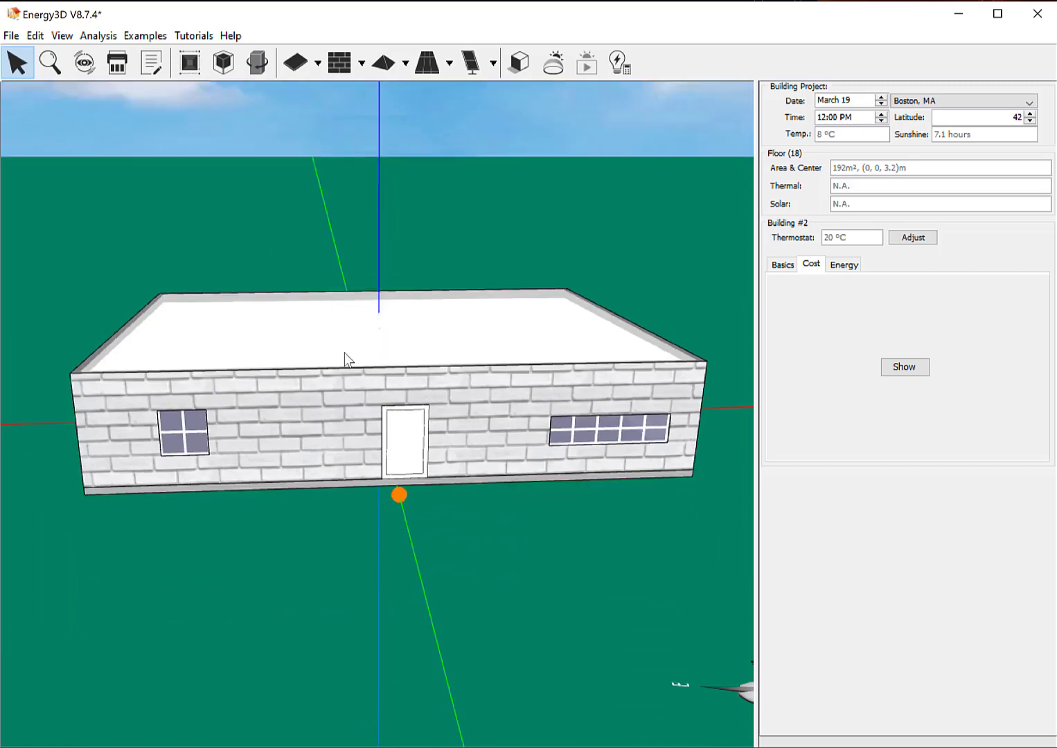
mouse_move(345, 352)
mouse_down()
mouse_move(349, 335)
mouse_move(339, 349)
mouse_move(351, 349)
mouse_move(379, 390)
mouse_move(365, 387)
mouse_move(366, 364)
mouse_move(333, 363)
mouse_up()
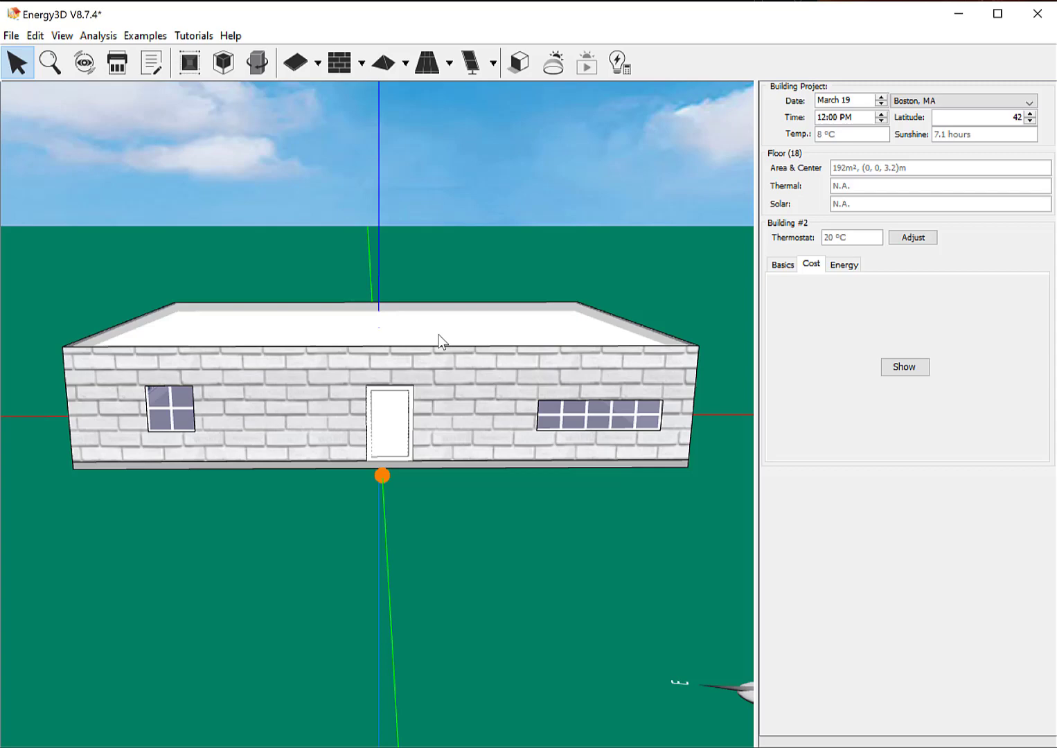
- Inspect the interior and foundation through the east-marked wall, select the foundation, and view the whole house from above
click(325, 400)
drag(245, 325, 308, 477)
scroll(310, 476, up, 6)
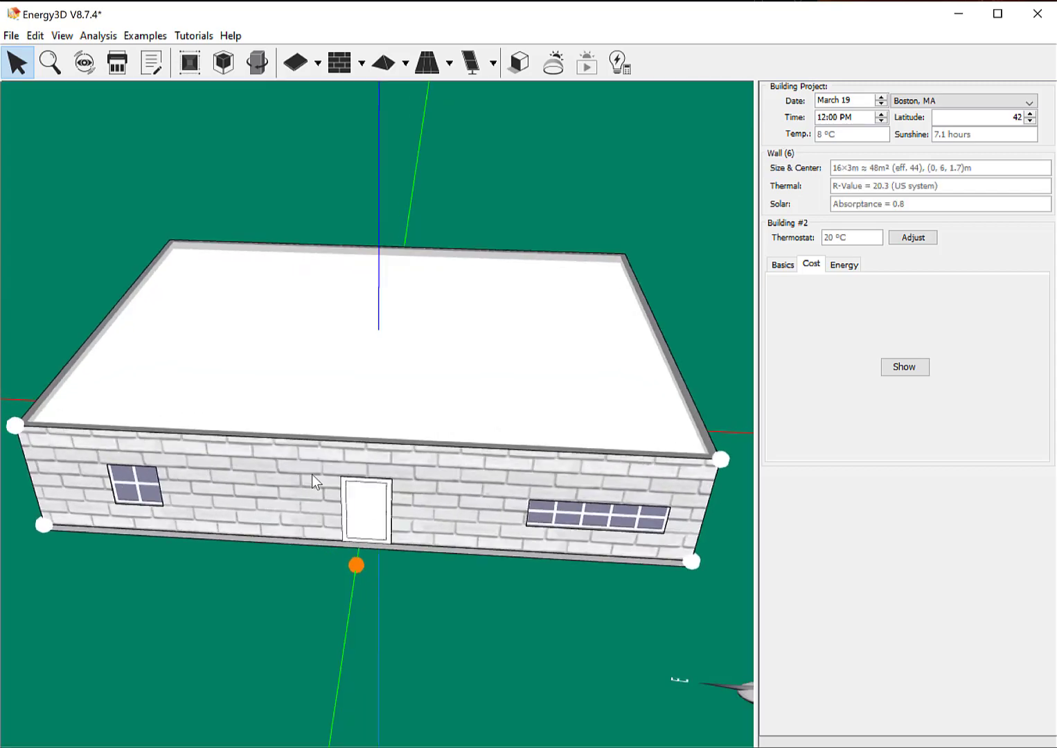
scroll(341, 476, up, 8)
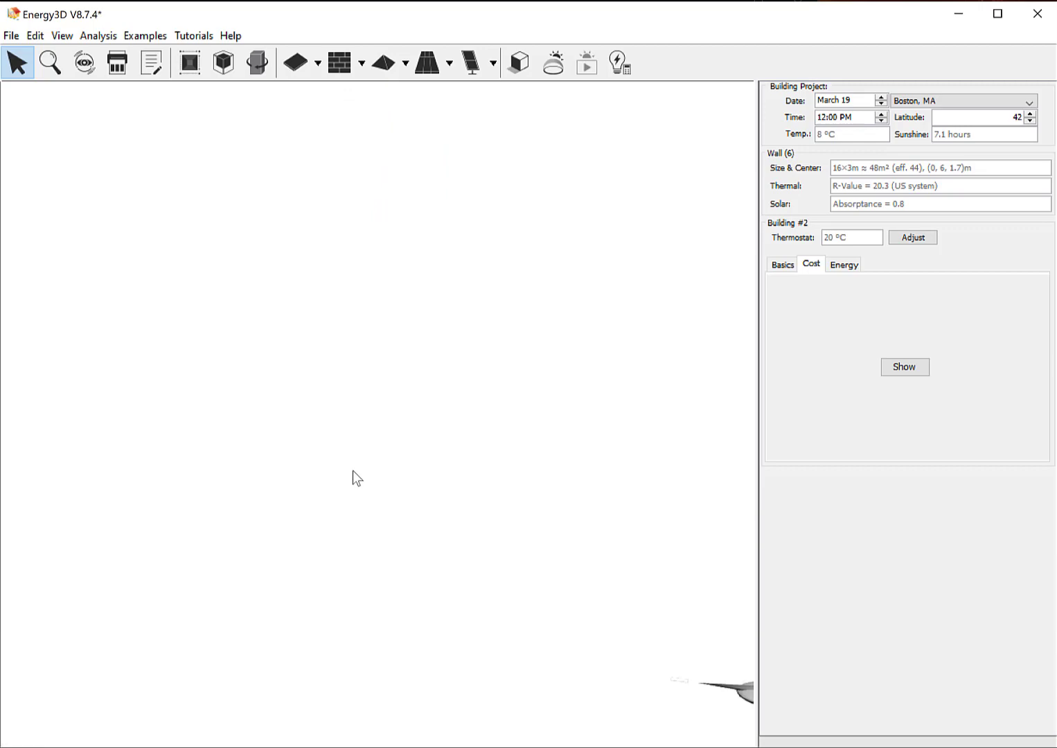
scroll(364, 468, down, 8)
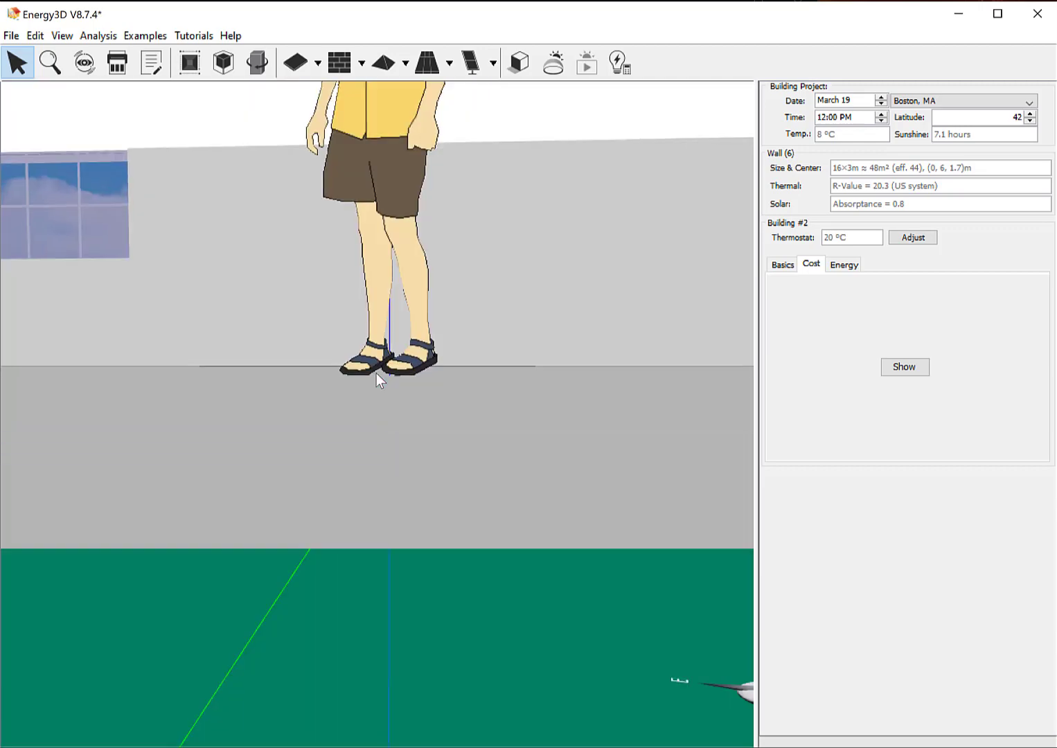
click(376, 373)
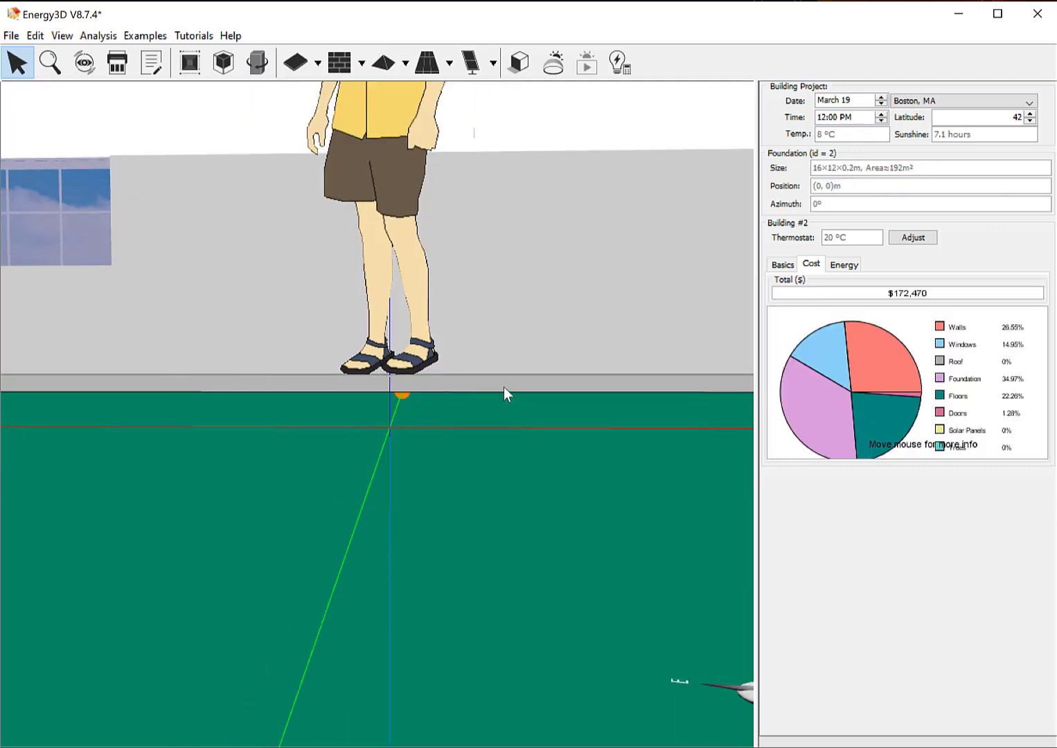
scroll(396, 380, down, 5)
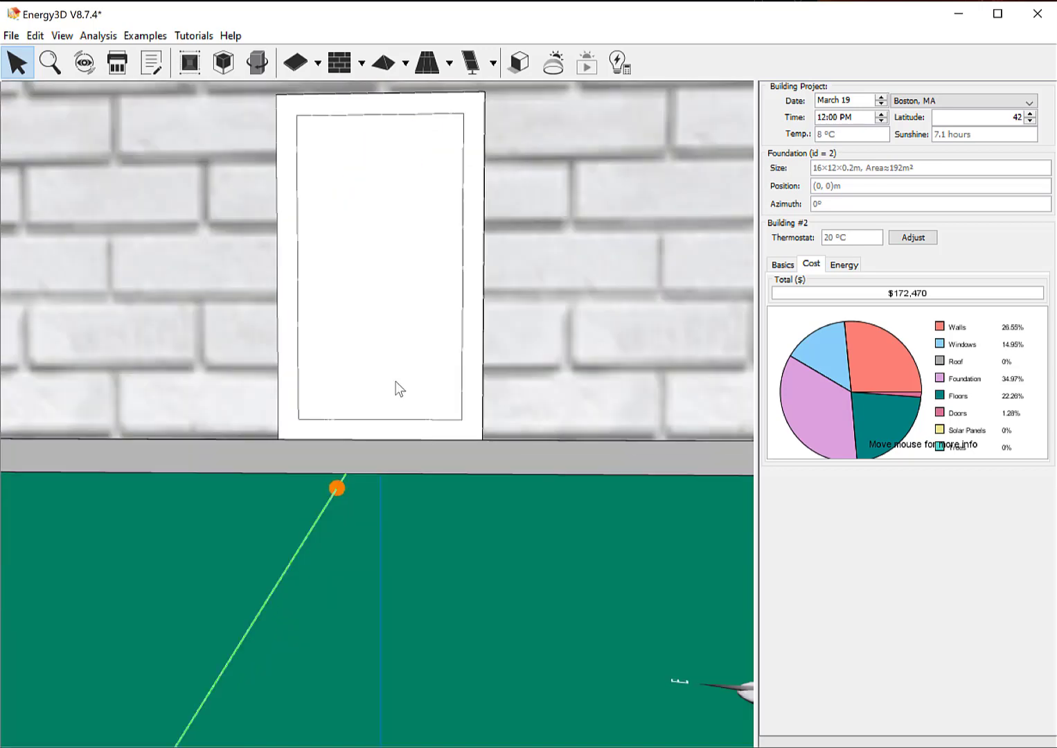
scroll(396, 381, down, 6)
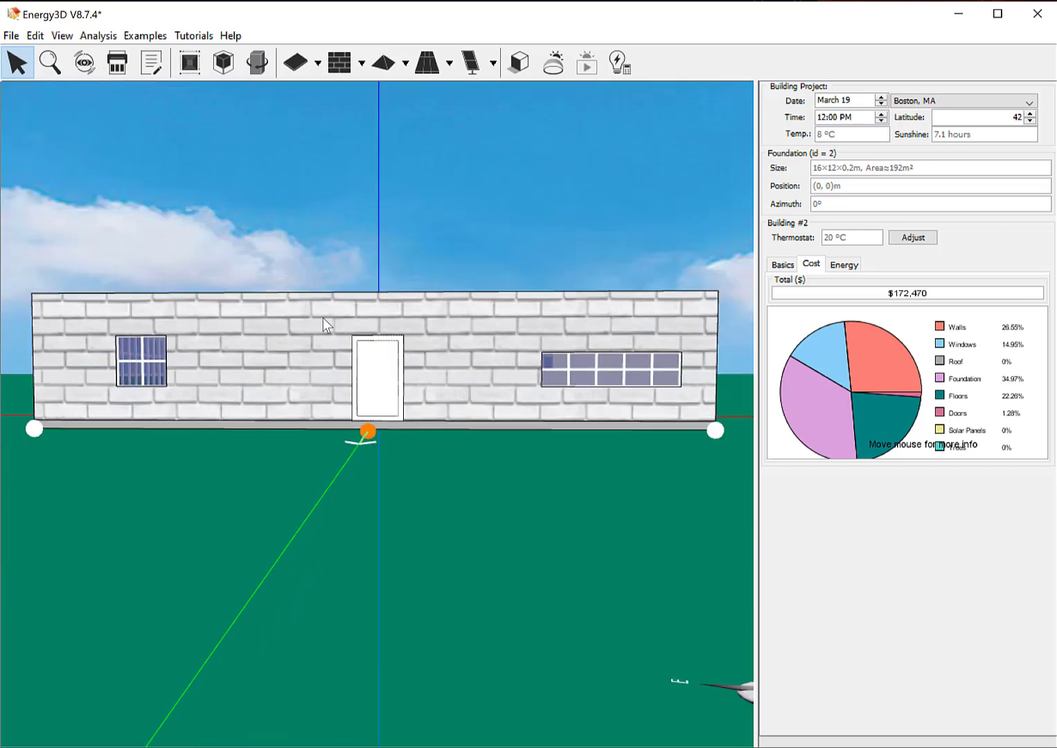
drag(322, 317, 337, 412)
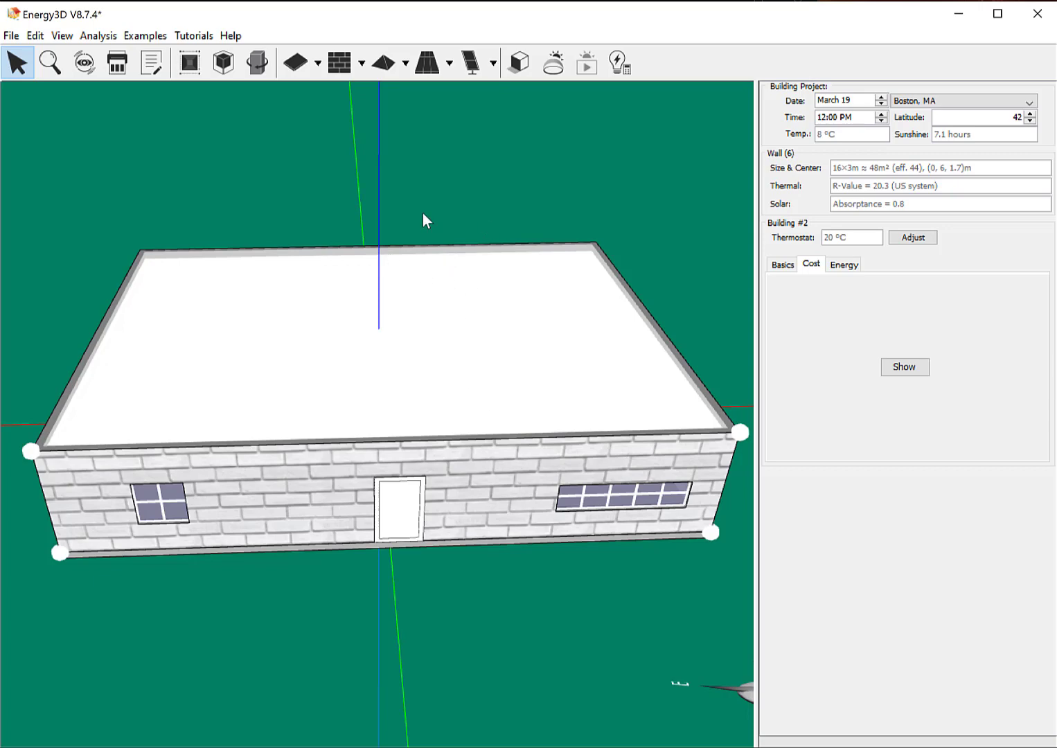
- Cover the house with a pyramid roof resting on the four walls
click(405, 63)
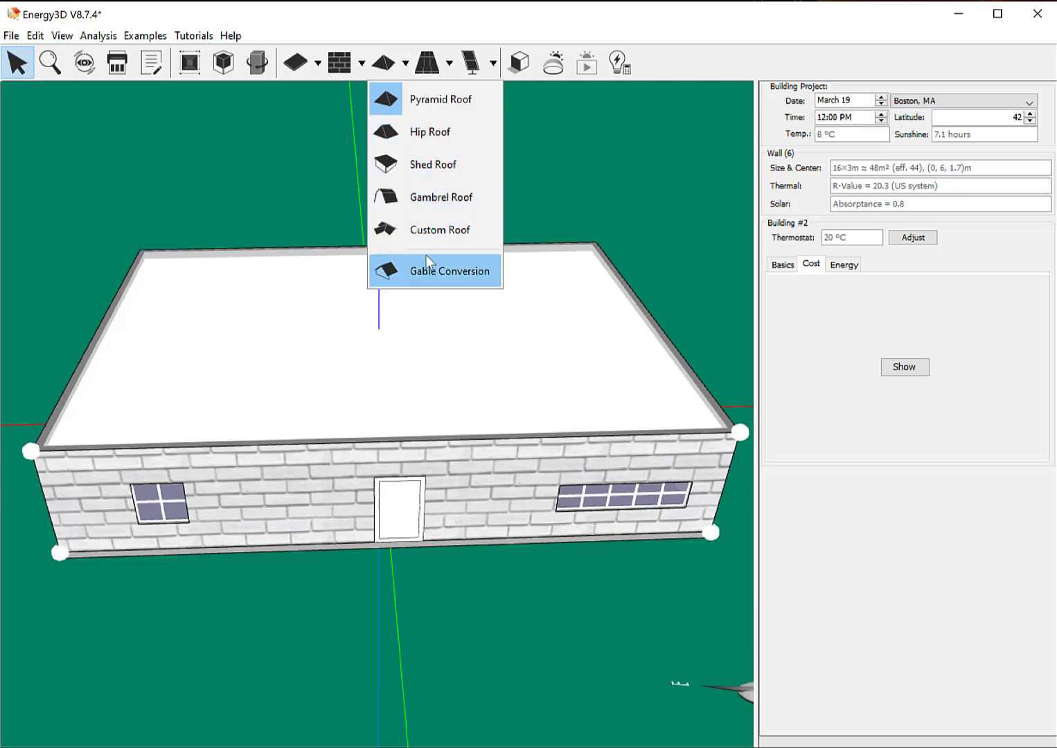
click(434, 104)
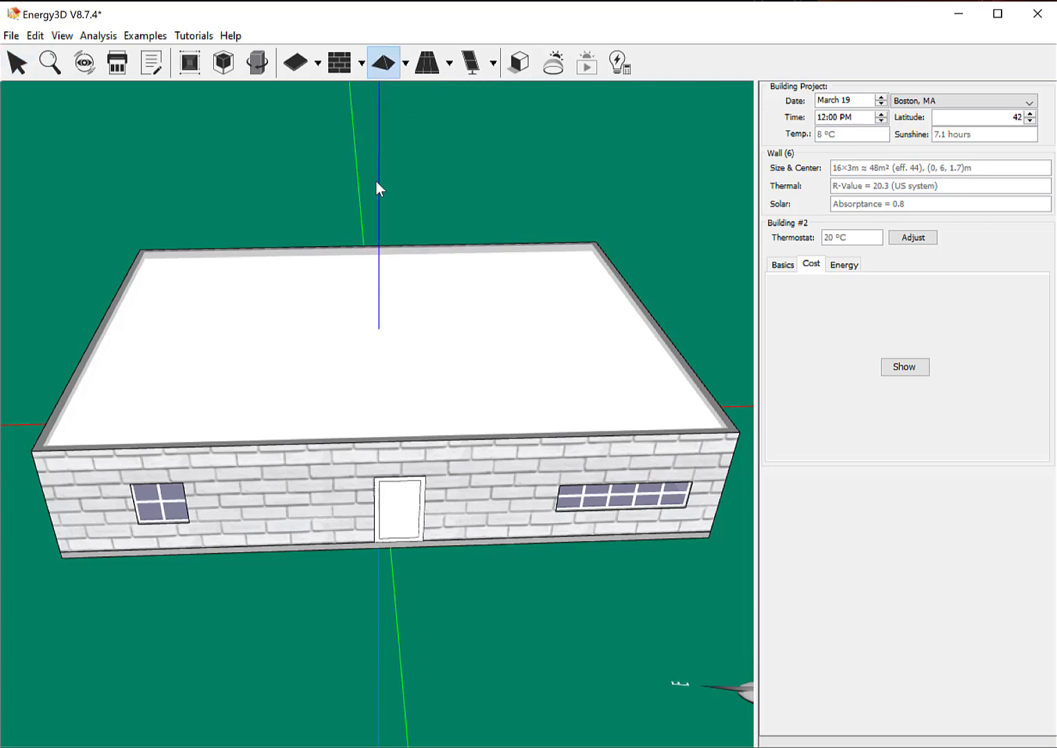
click(100, 417)
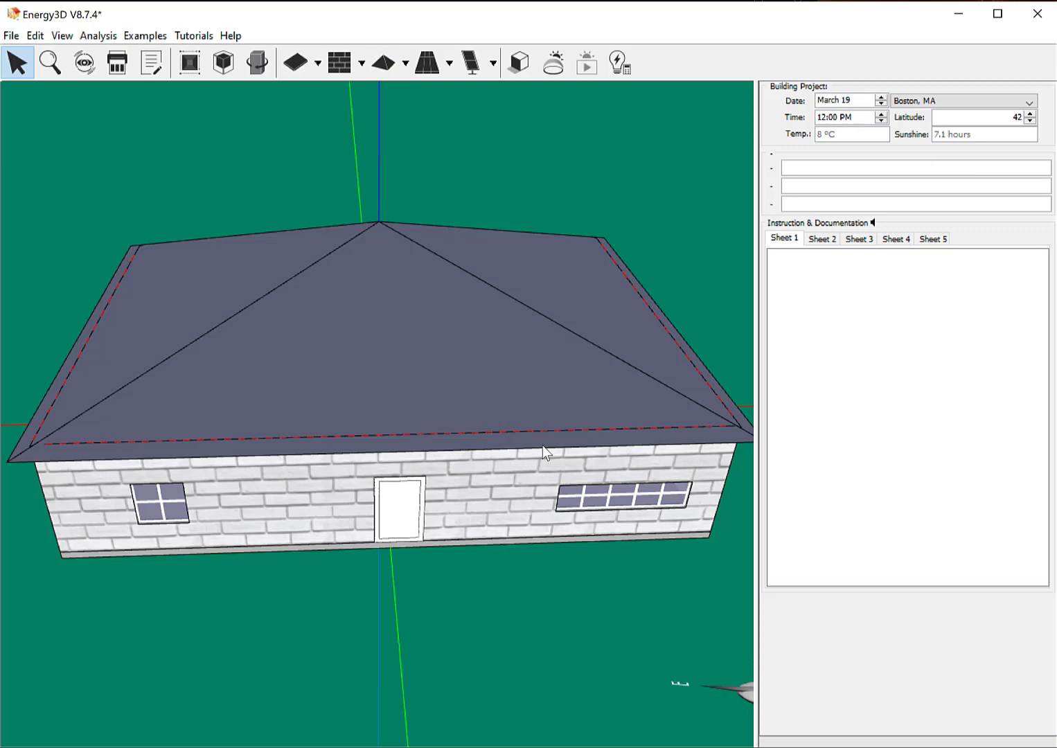
- Adjust the height of the pyramid roof's apex to a rise of about 4.5 m
click(381, 223)
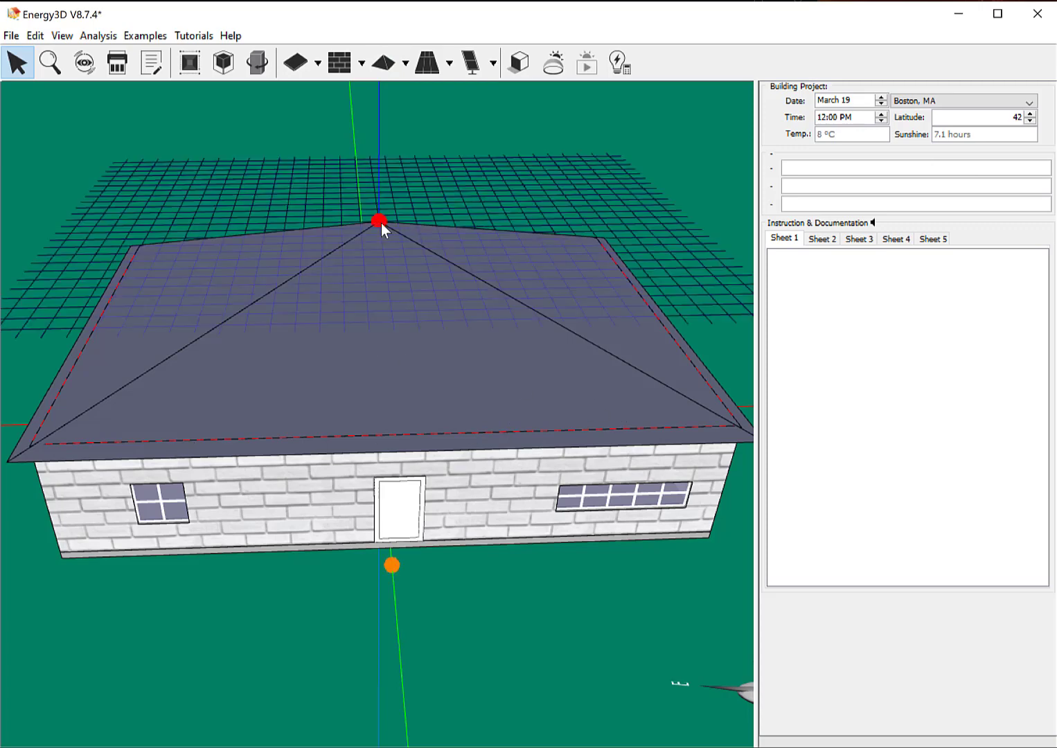
drag(381, 222, 382, 285)
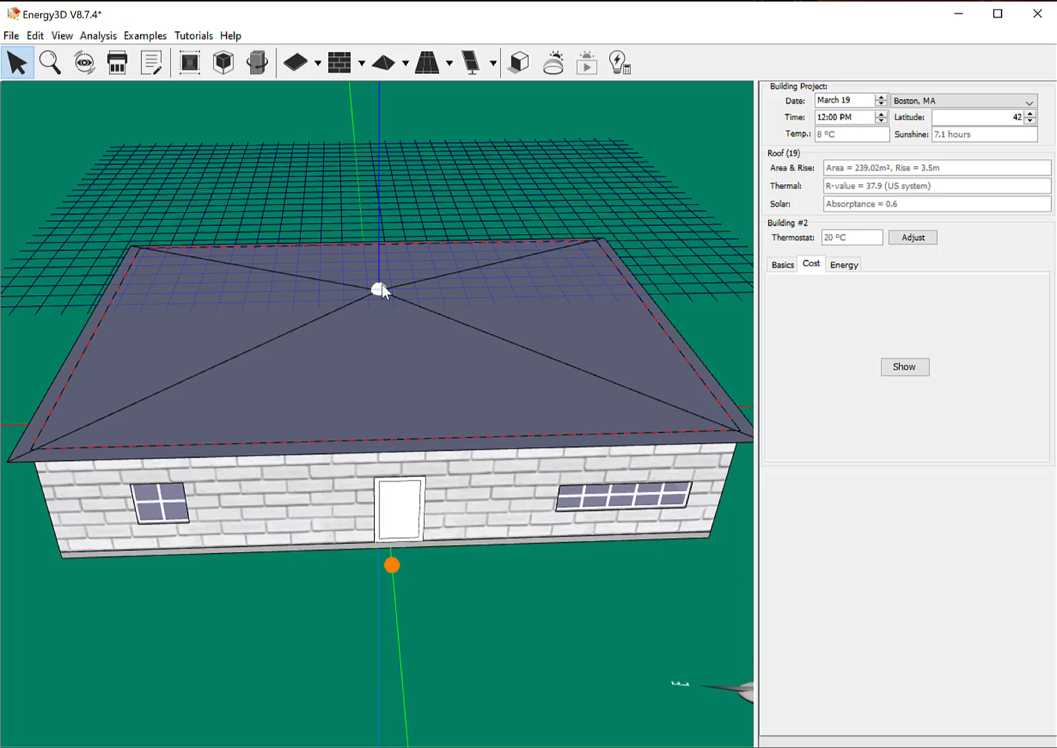
drag(381, 284, 403, 156)
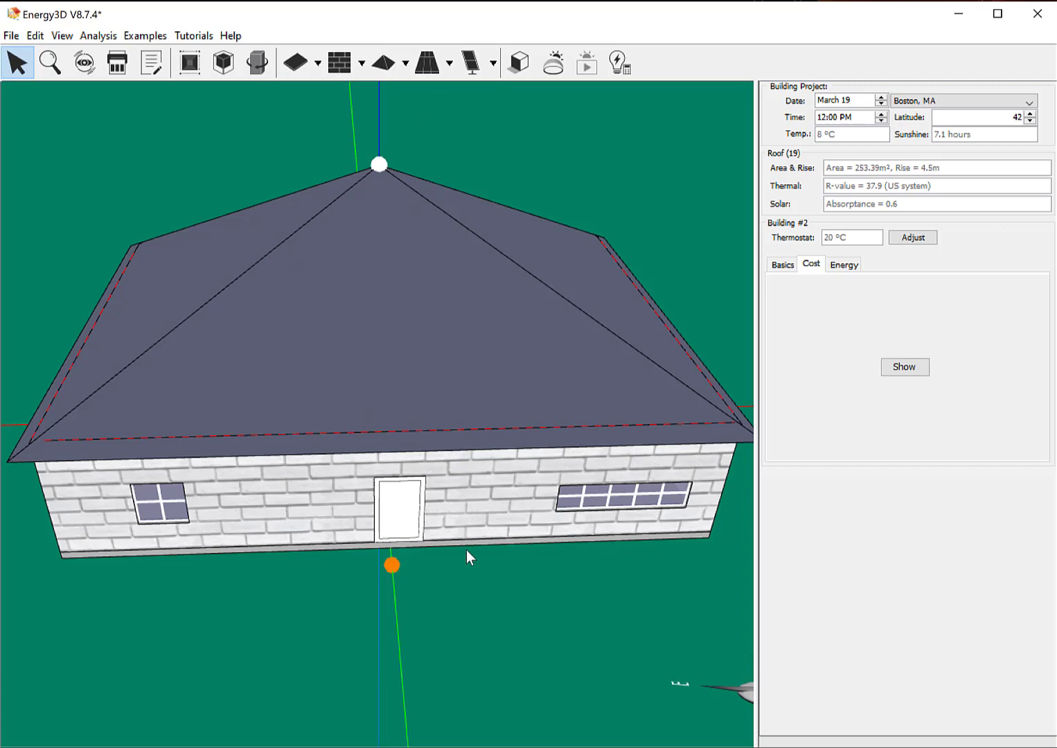
drag(467, 550, 459, 485)
click(458, 485)
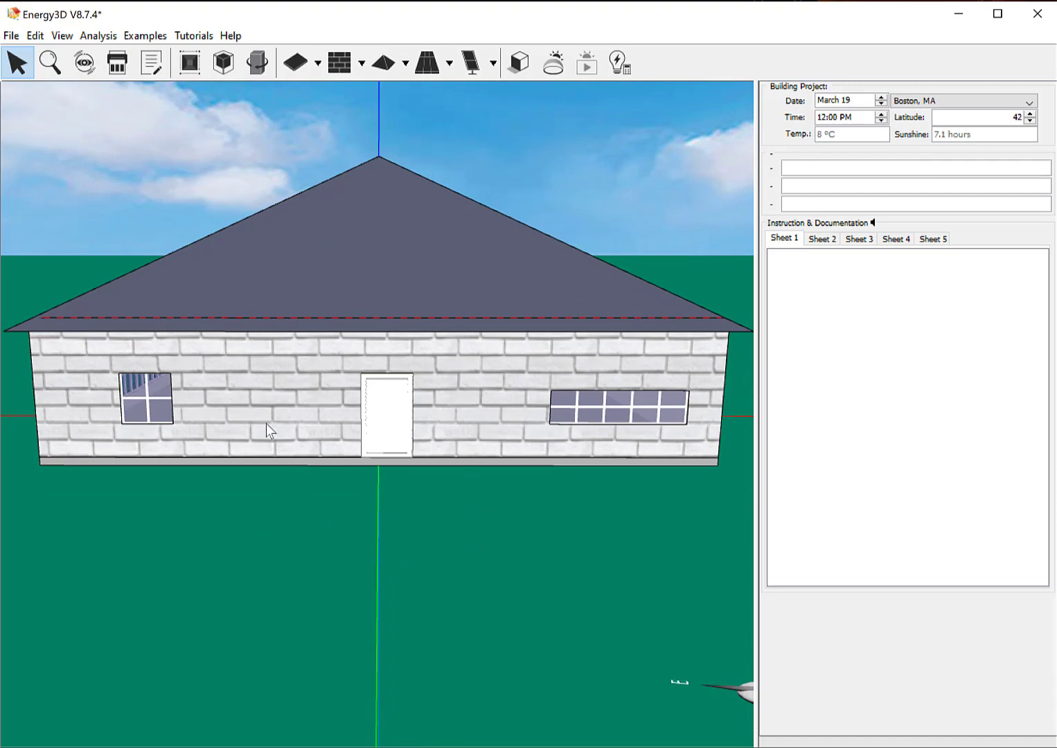
drag(222, 440, 235, 467)
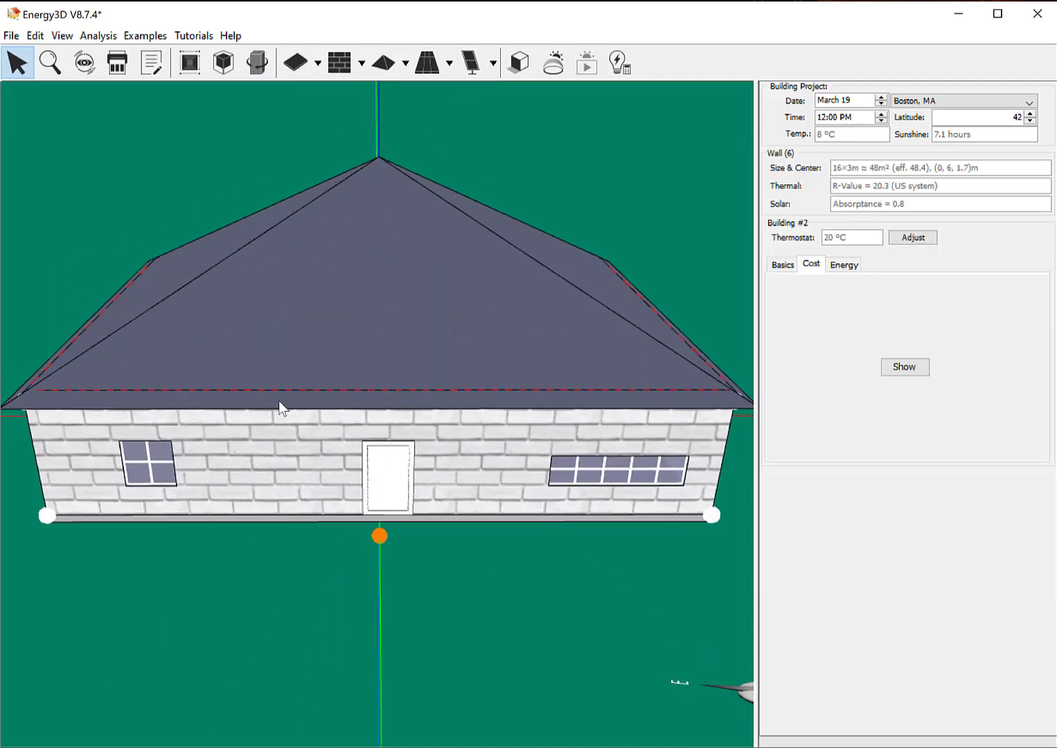
click(356, 68)
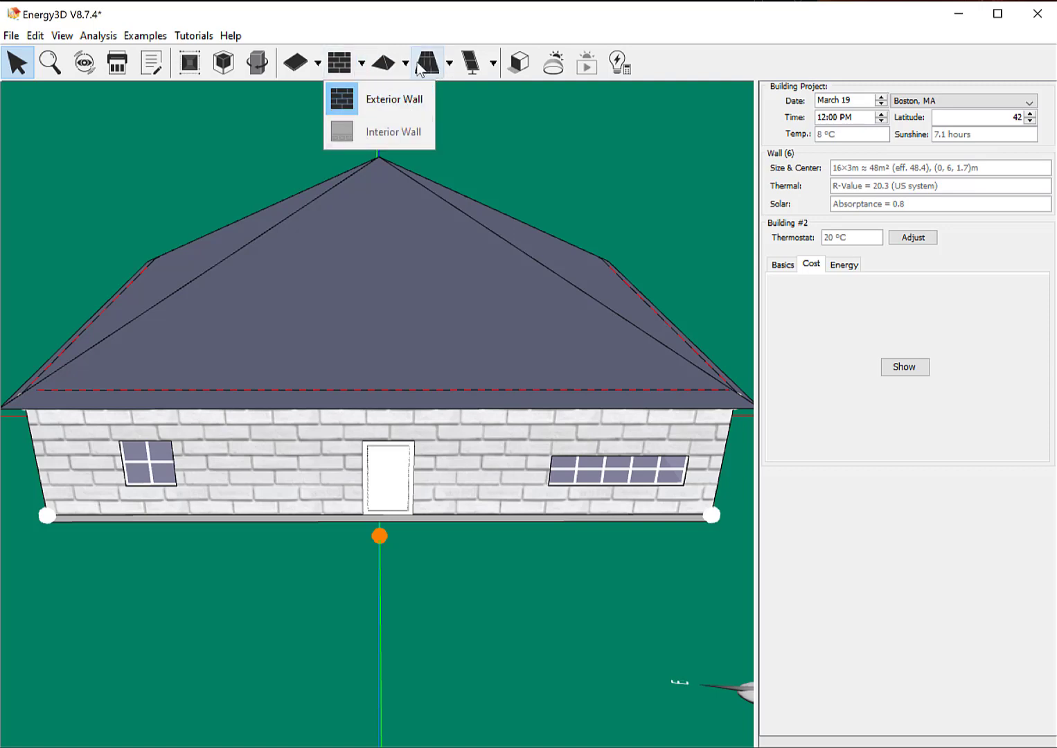
click(320, 66)
click(319, 65)
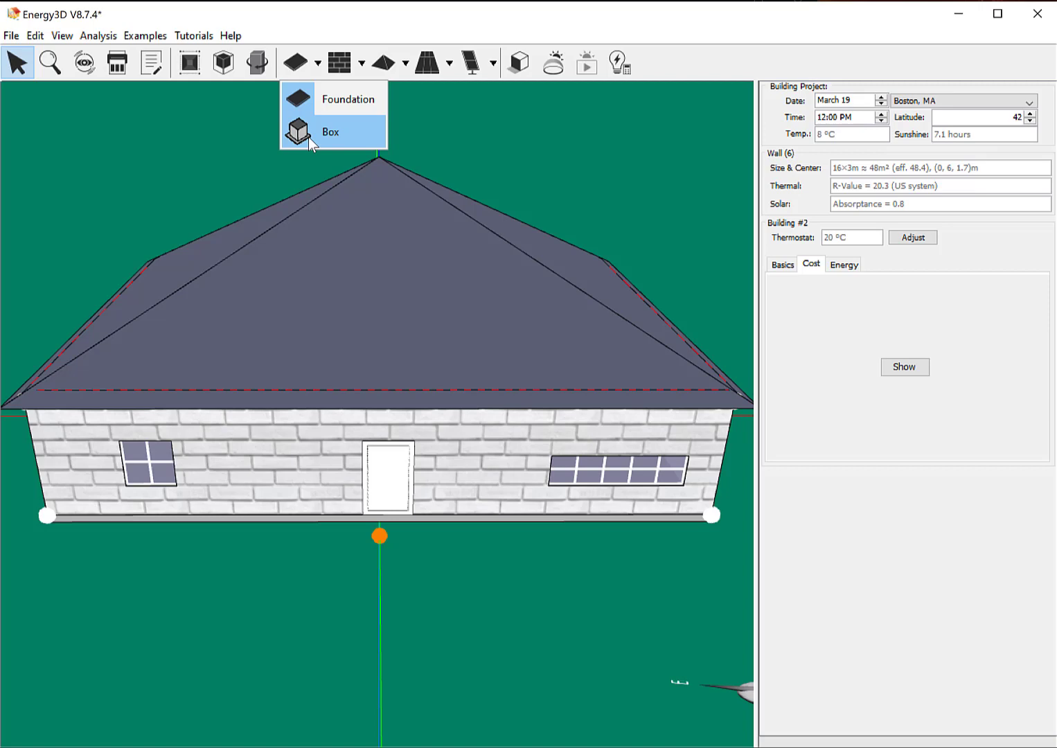
click(212, 104)
- Turn on the dimension annotations for the house and show the building's cost breakdown
click(194, 64)
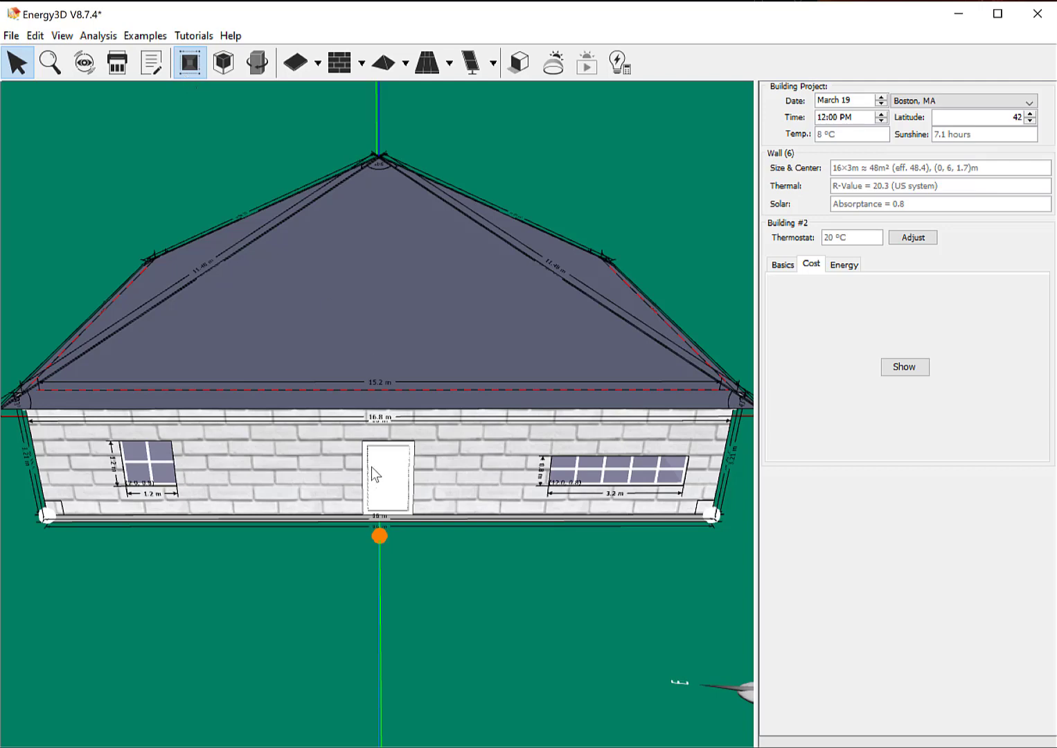
scroll(371, 456, down, 3)
click(370, 410)
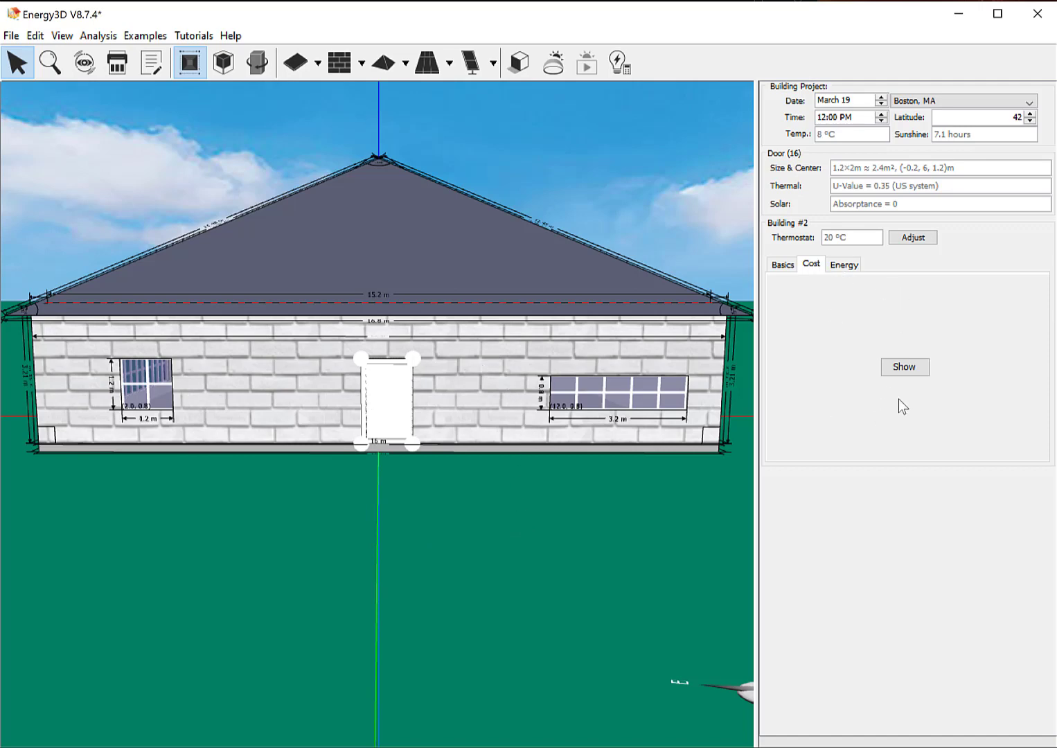
click(903, 368)
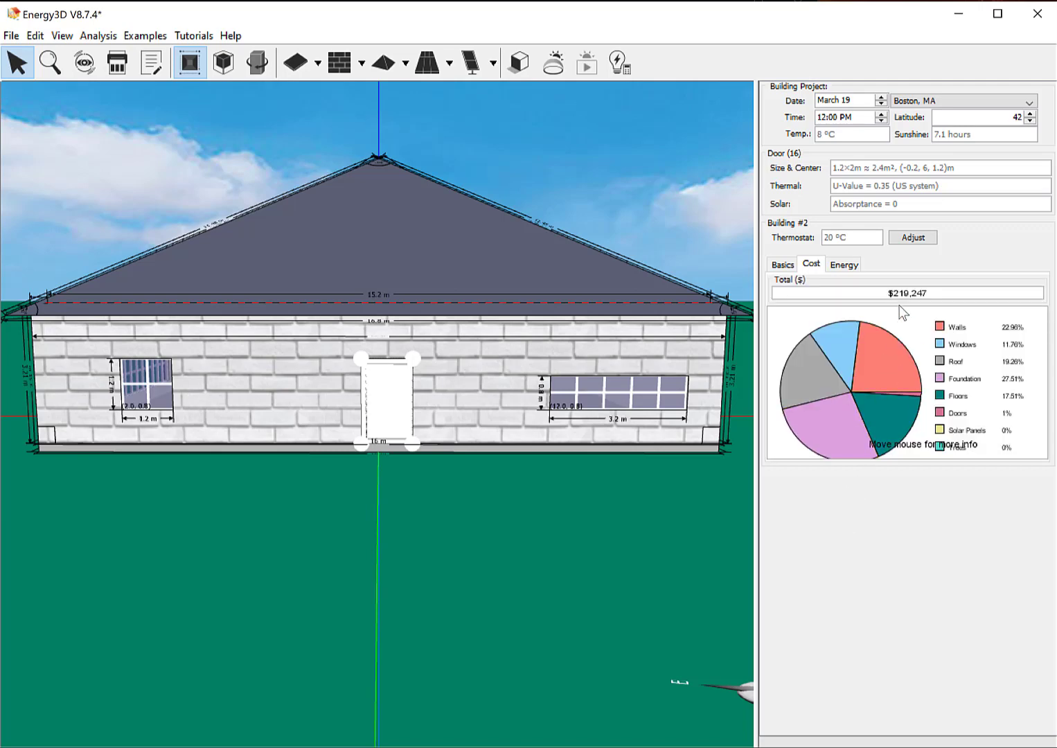
click(597, 448)
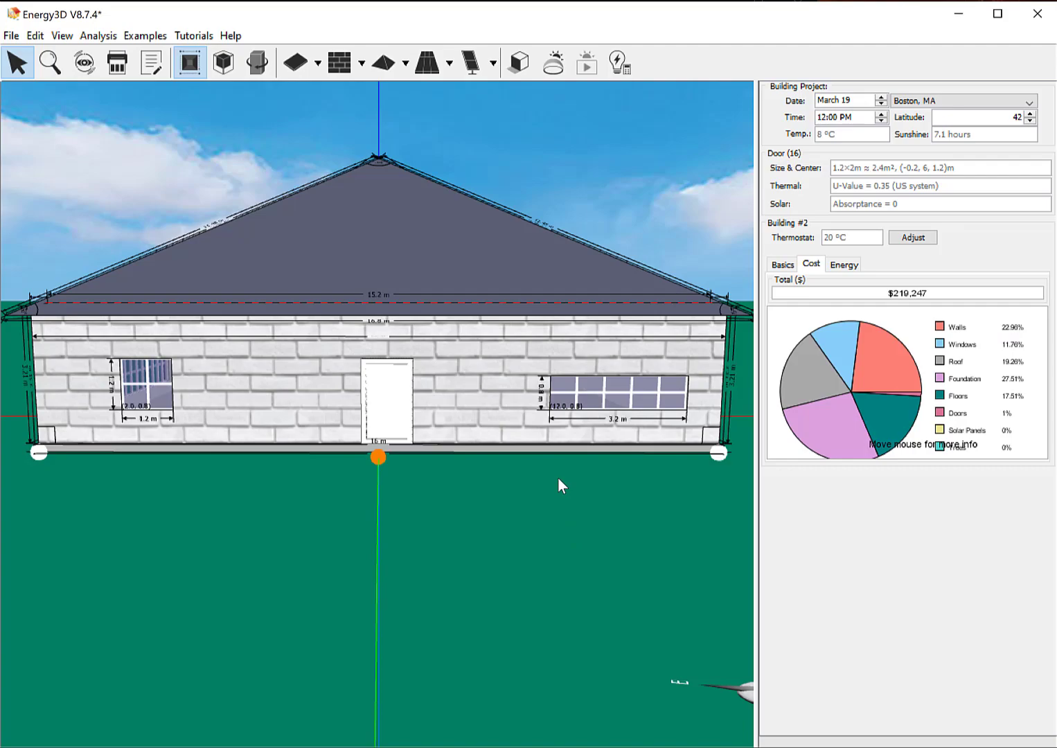
- View the house from the side with the 2.4 m wide window and show the building's energy graph
drag(558, 478, 639, 339)
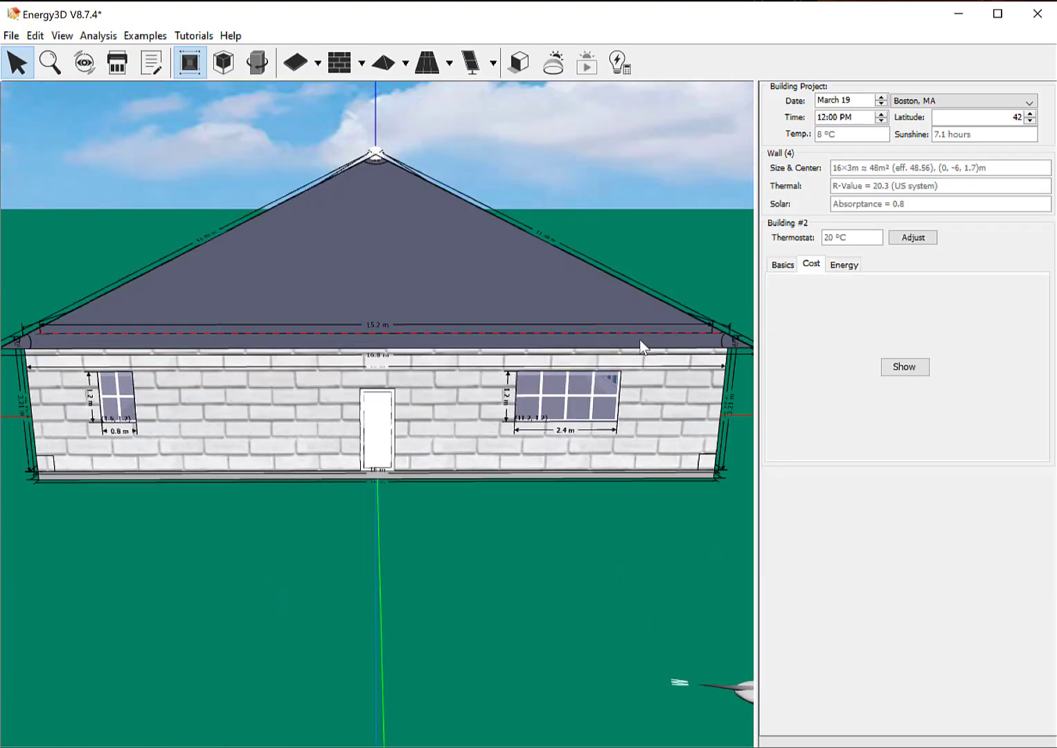
click(639, 340)
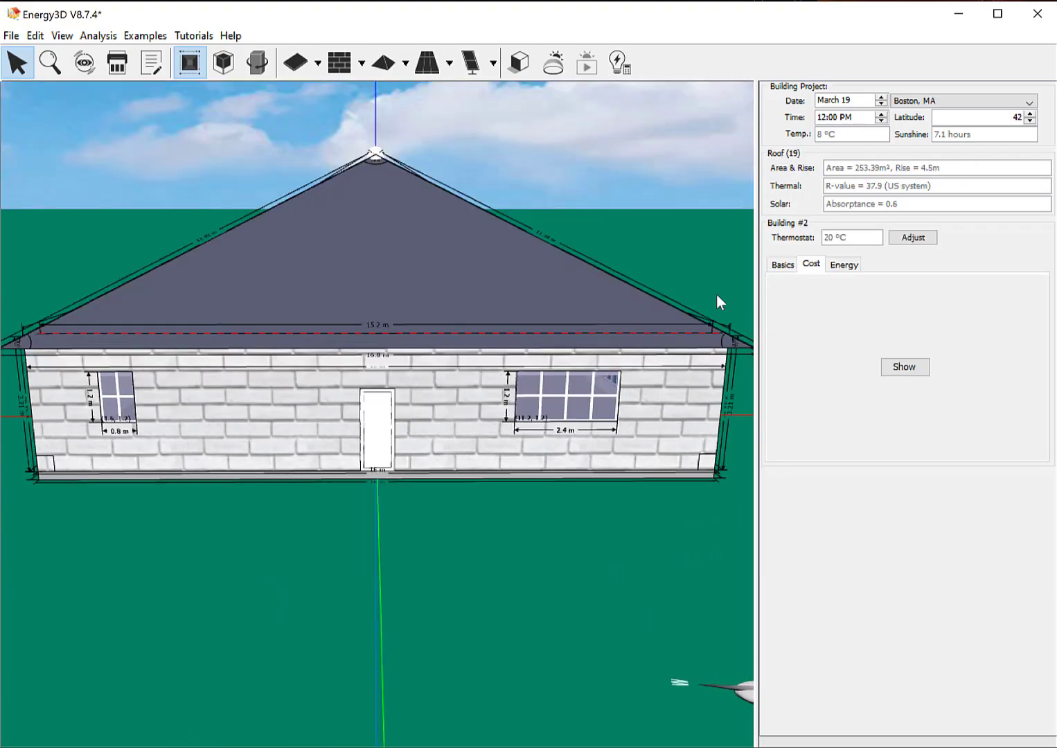
click(842, 267)
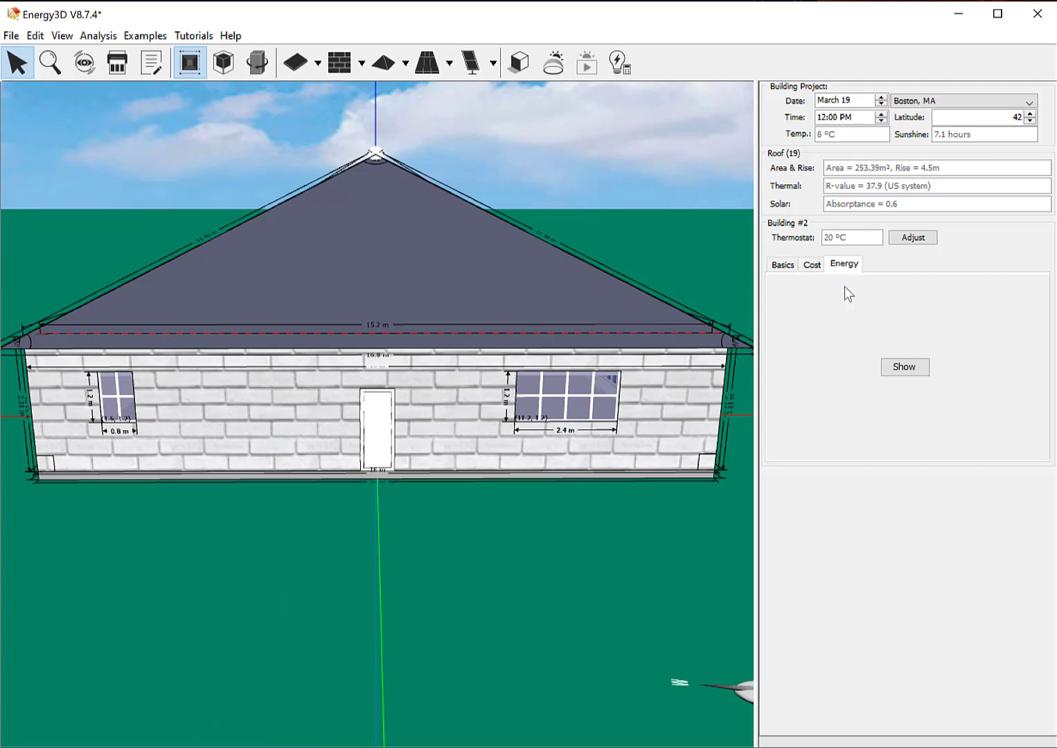
click(904, 369)
click(603, 463)
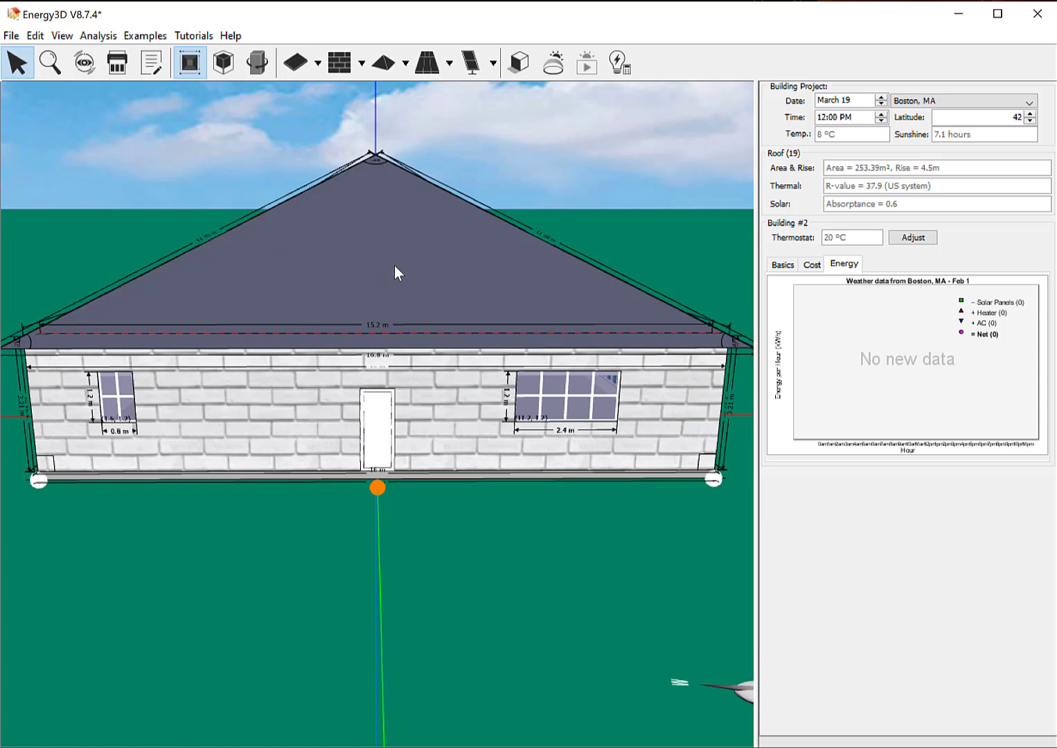
- Mount three five-panel solar racks on the roof face above the 2.4 m window: two side by side near the eave, one centred above
drag(558, 575, 562, 584)
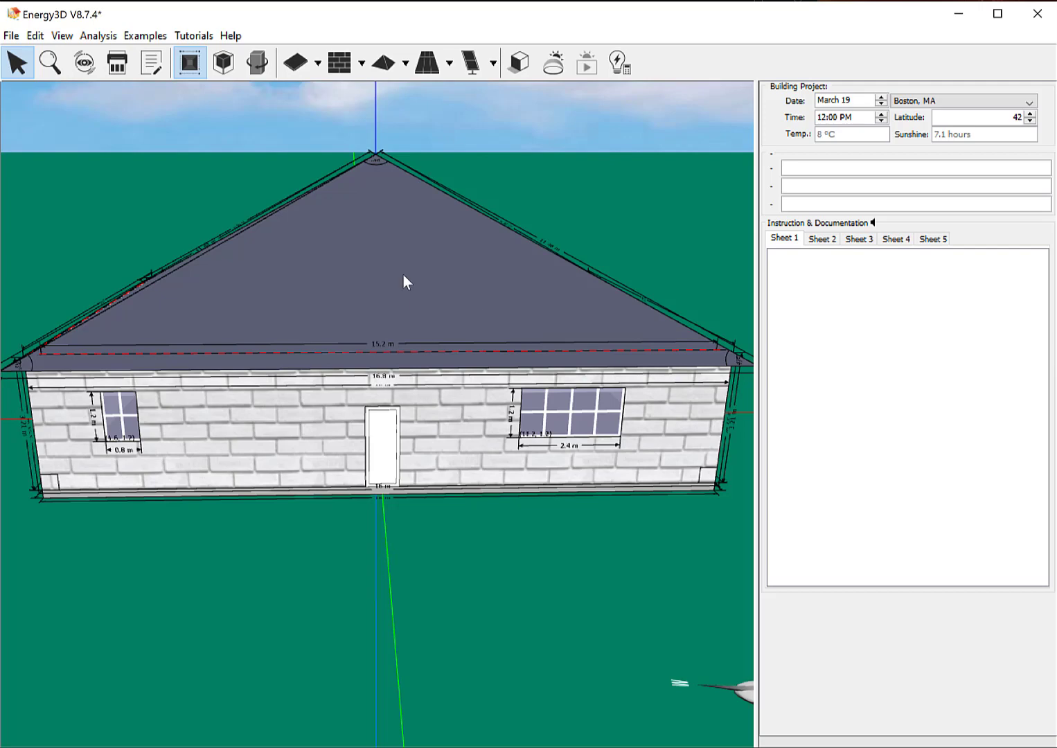
click(491, 64)
click(512, 99)
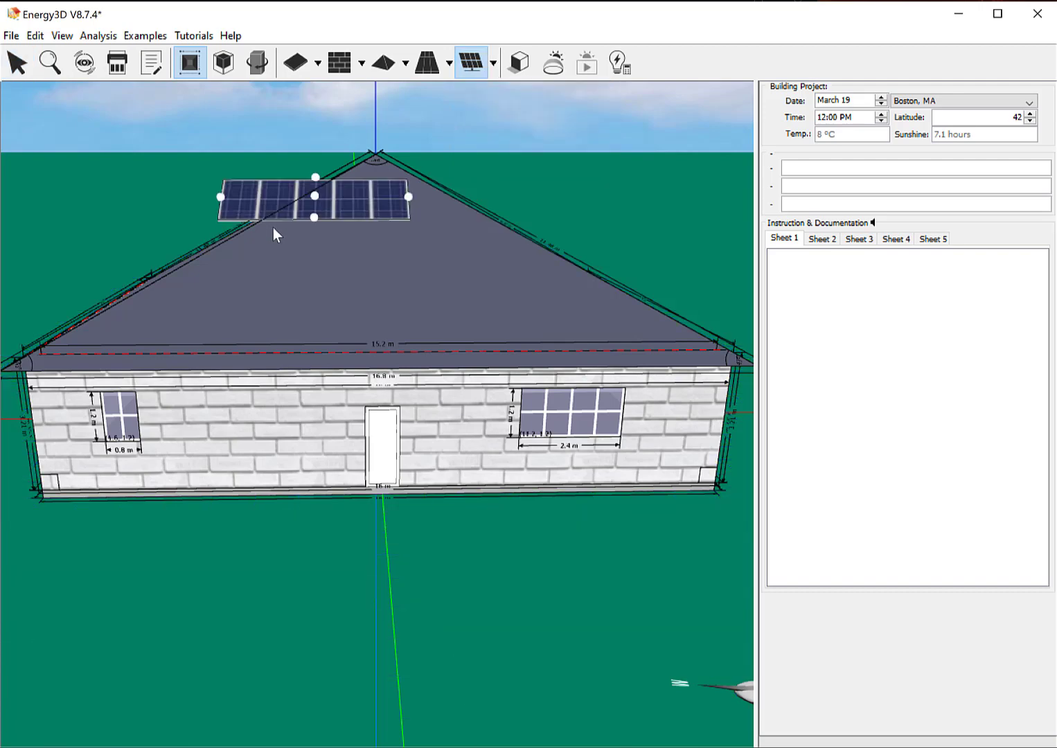
click(240, 315)
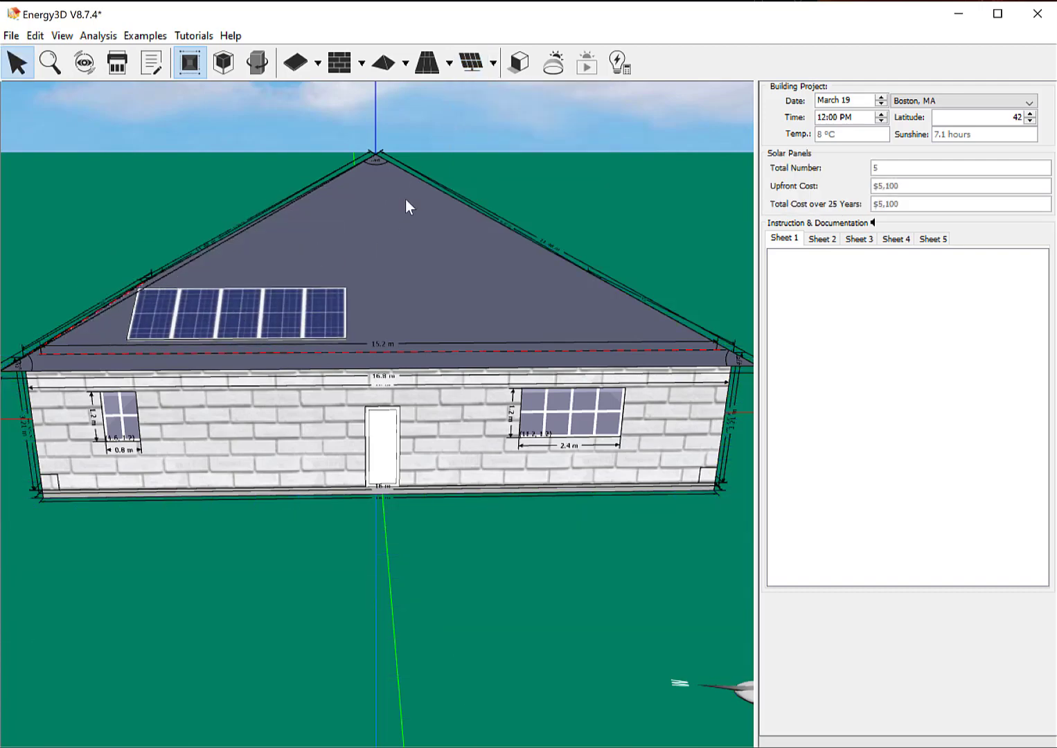
click(486, 69)
click(460, 309)
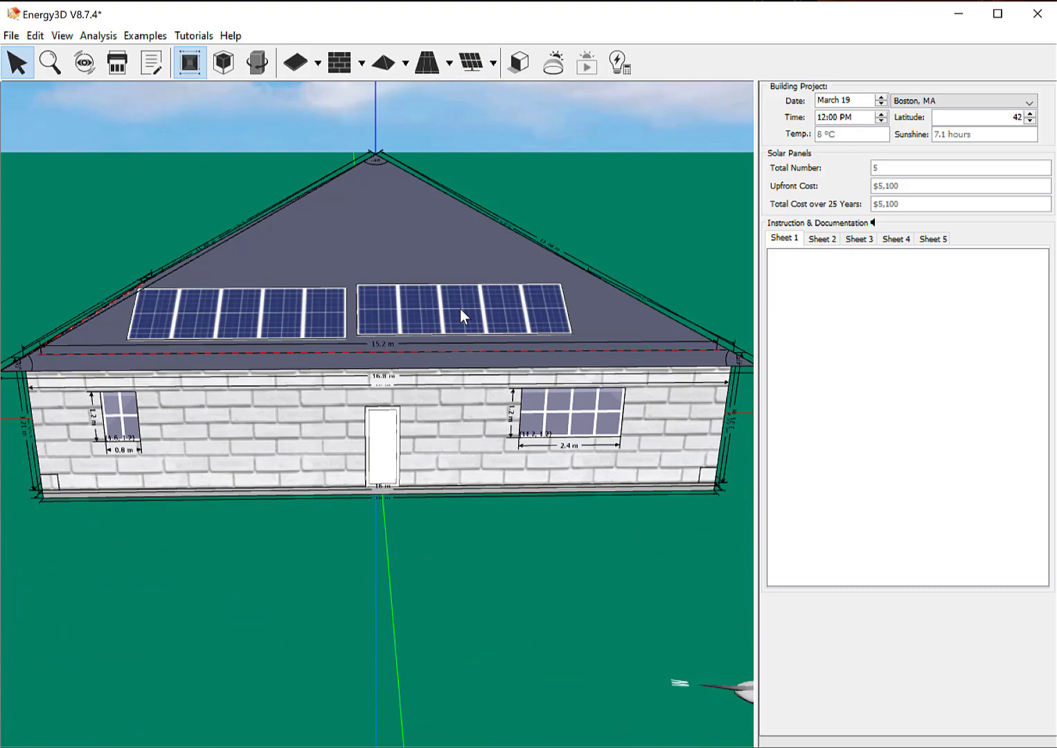
click(482, 69)
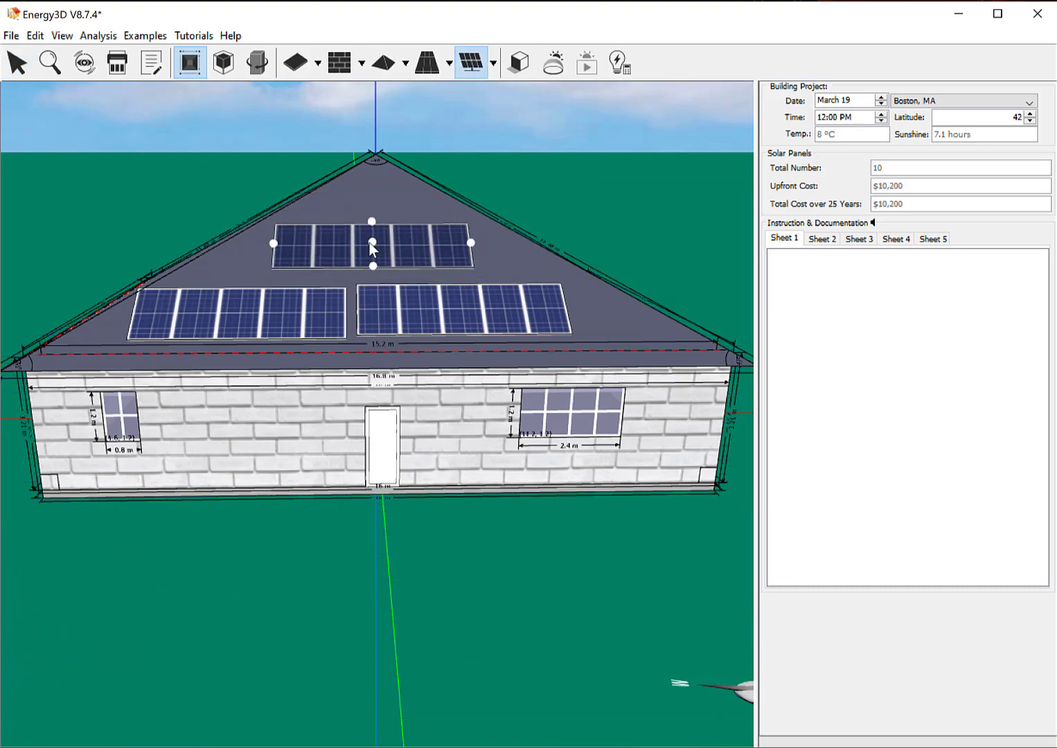
click(369, 243)
- Mount three five-panel solar racks on the roof face above the 10.4 m window: one centred high, two side by side near the eave
drag(510, 361, 412, 156)
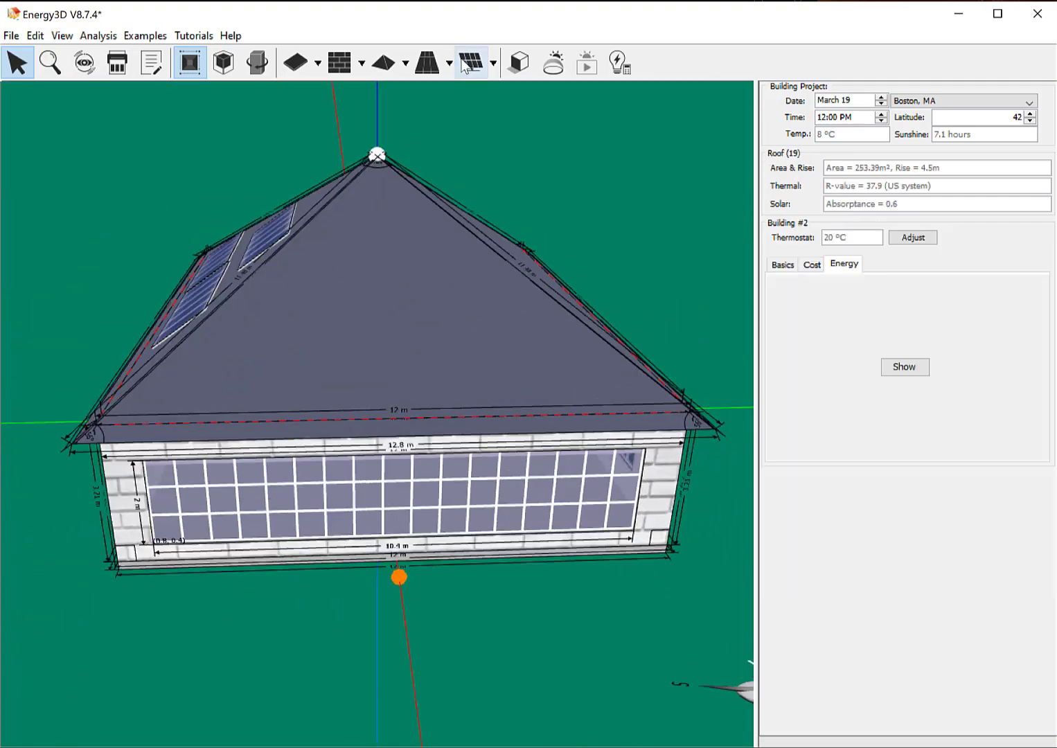
click(434, 70)
click(465, 72)
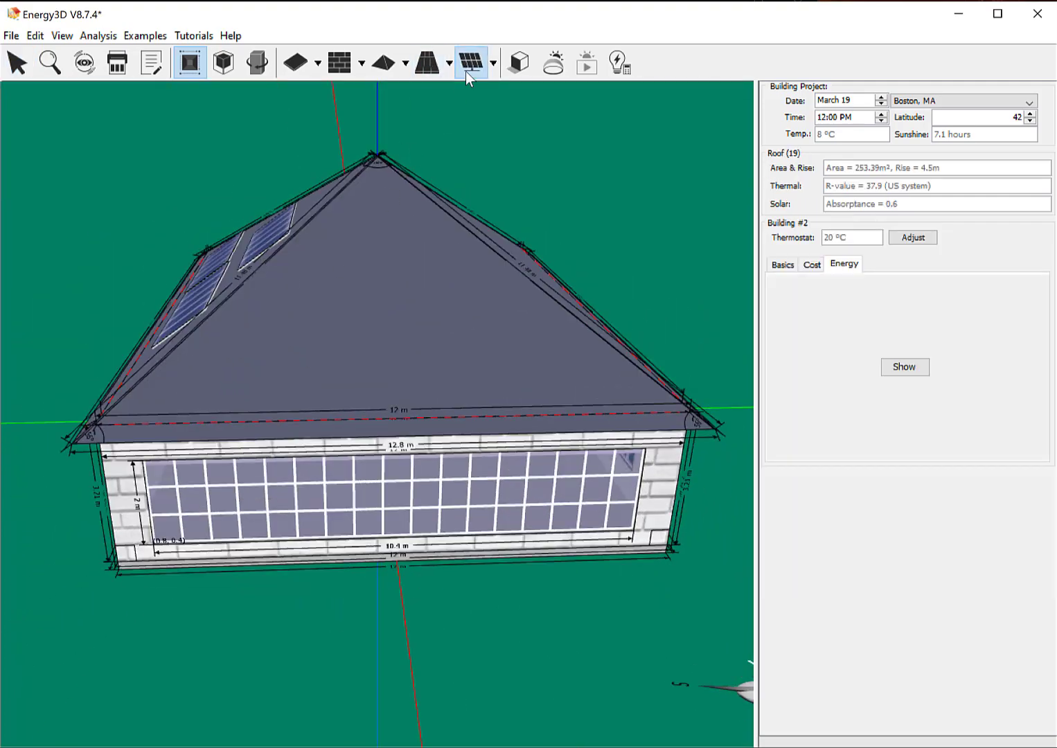
drag(371, 183, 386, 284)
click(463, 71)
drag(424, 182, 278, 375)
click(471, 63)
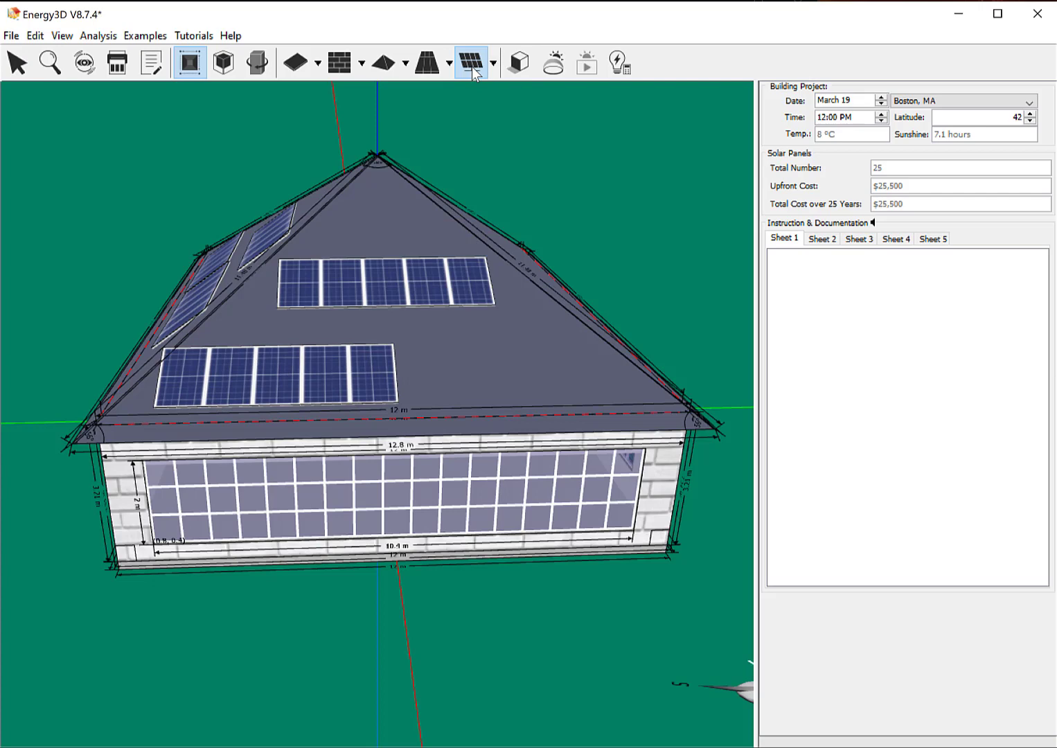
drag(461, 207, 518, 373)
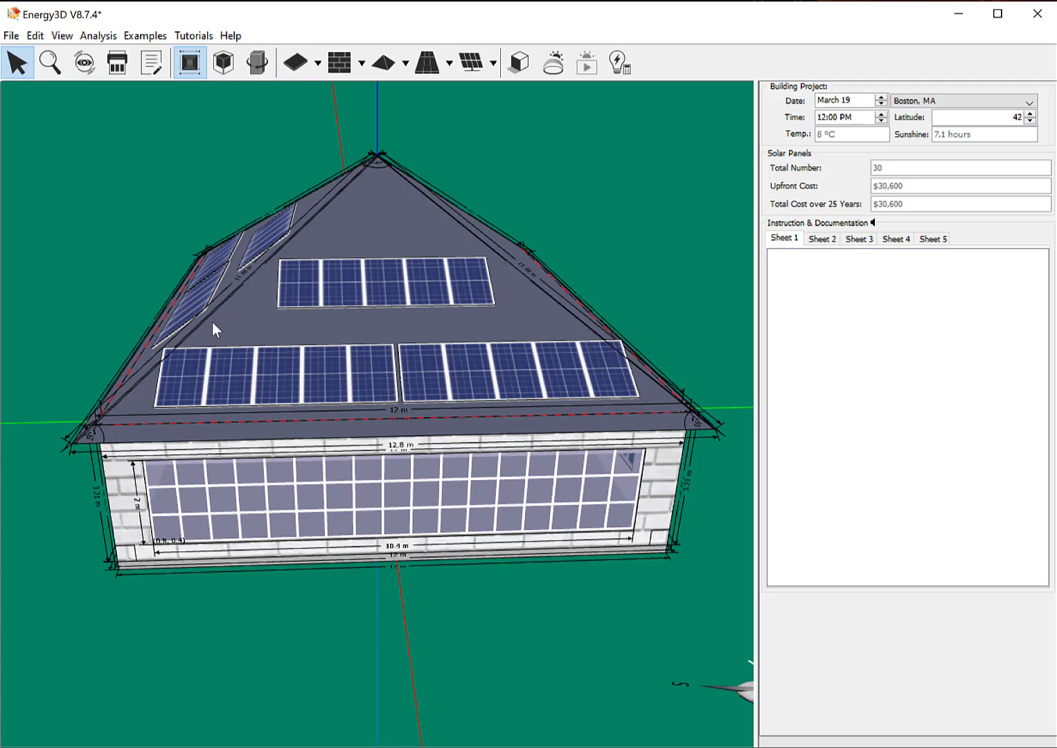
- Show the building's updated cost breakdown and examine the share taken by the solar panels
drag(545, 305, 563, 283)
drag(198, 358, 400, 370)
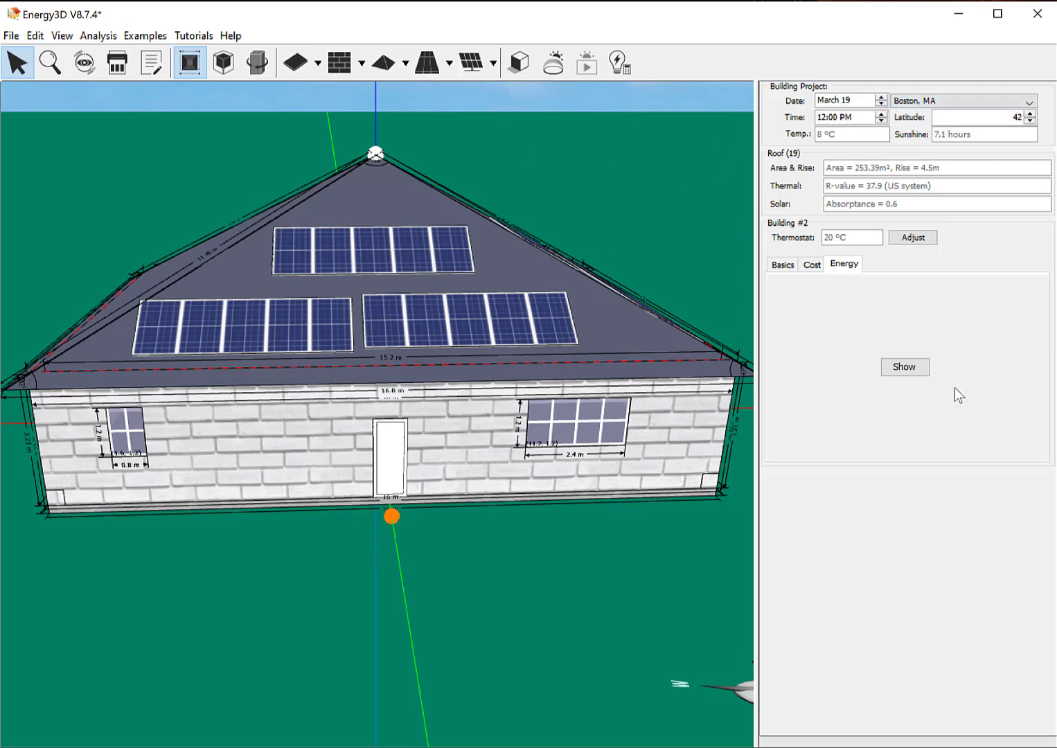
click(807, 265)
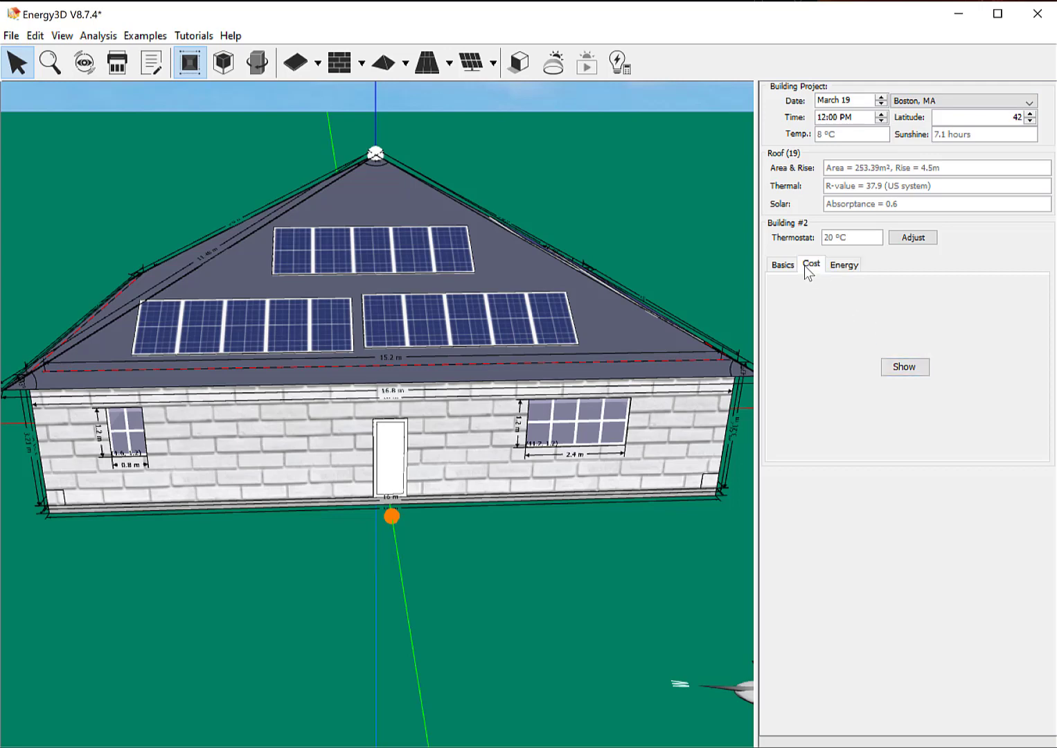
click(906, 367)
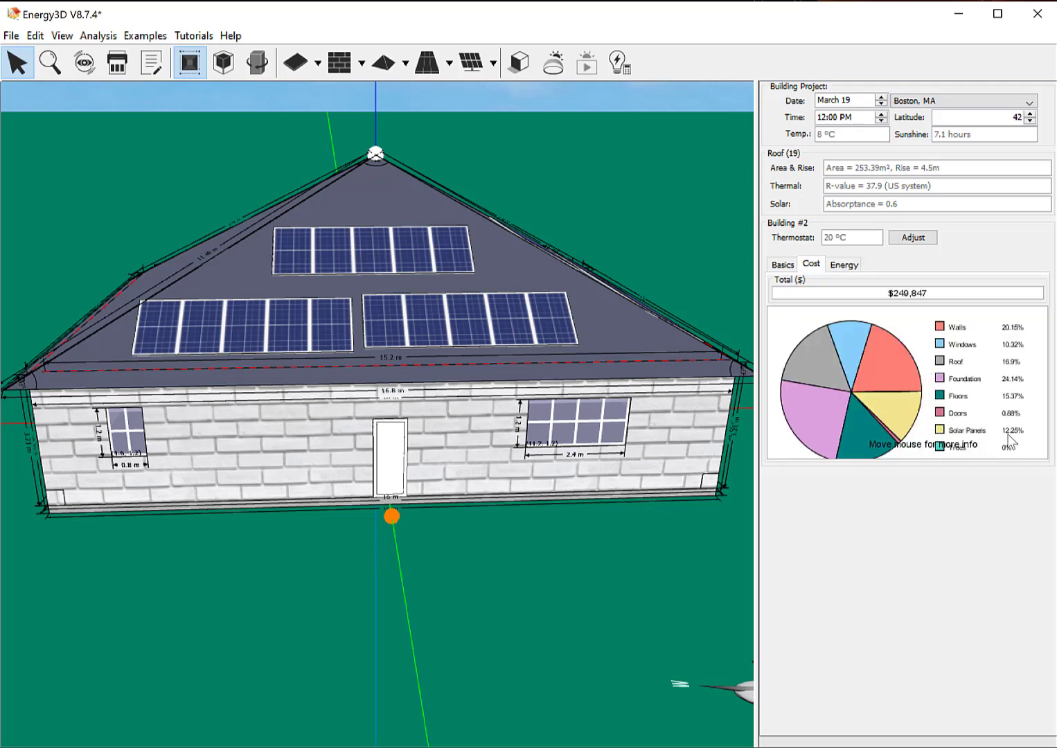
mouse_move(1010, 434)
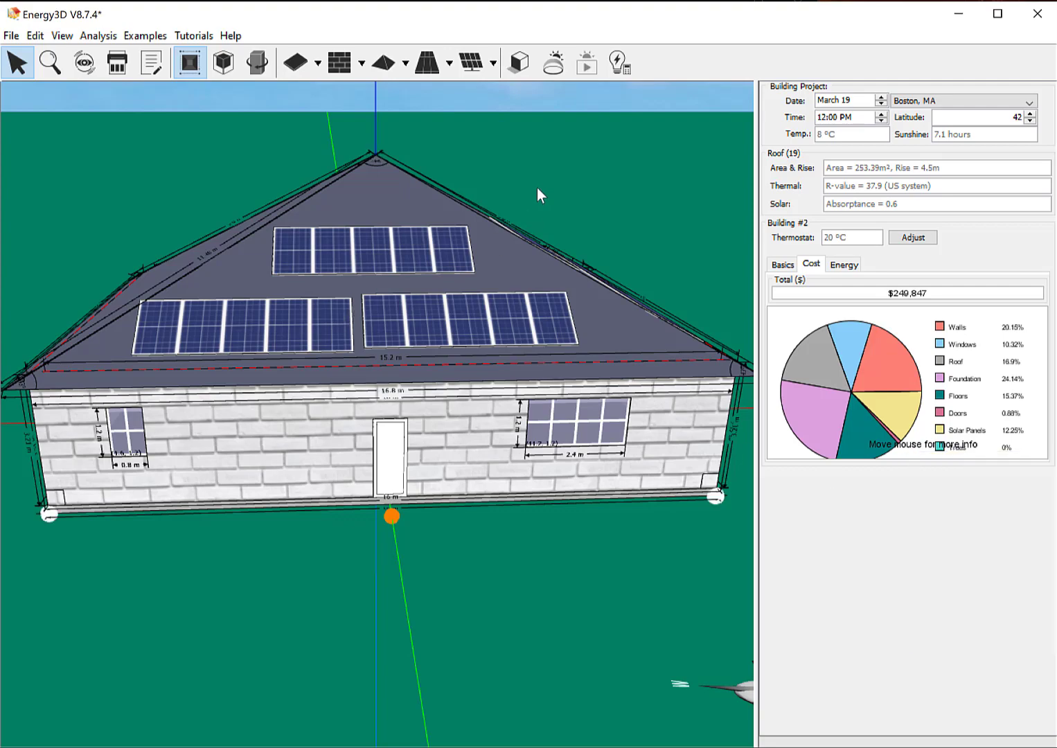
- Run a daily energy analysis for the selected building with the March 19 Boston weather data
click(514, 278)
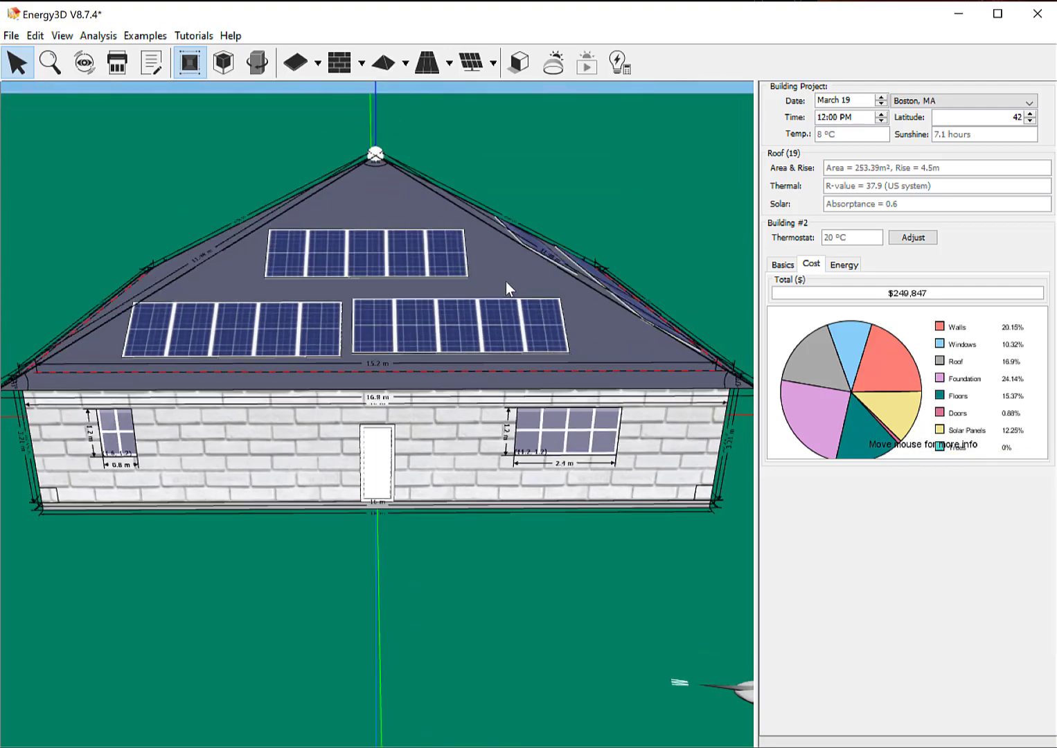
click(104, 36)
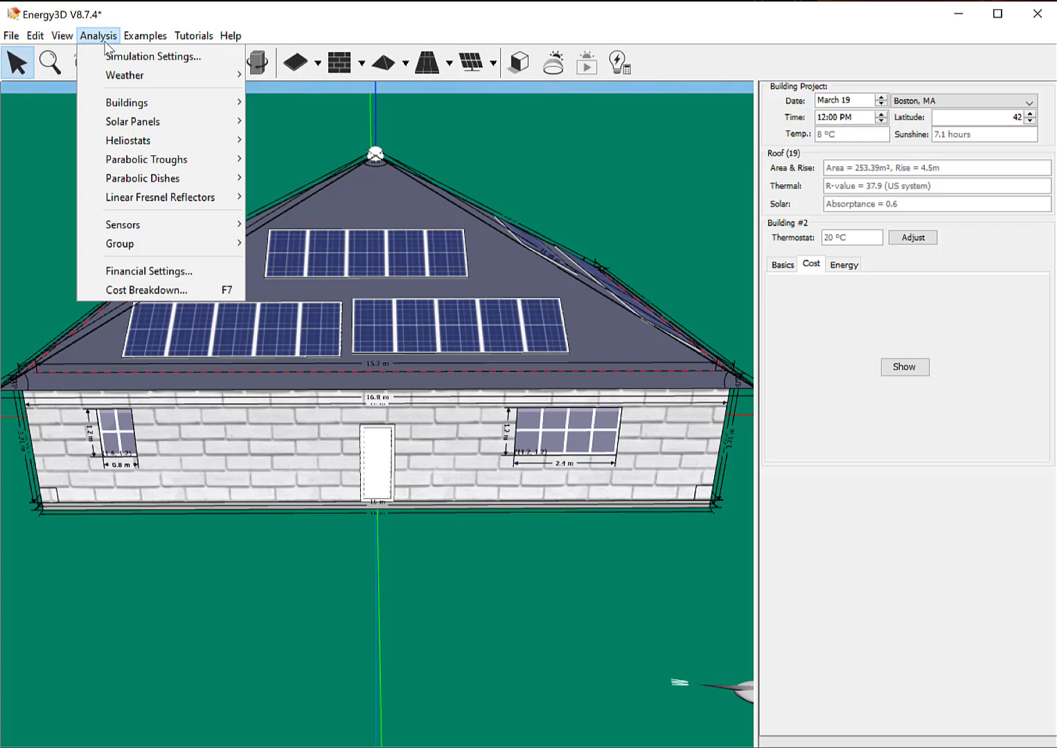
mouse_move(122, 123)
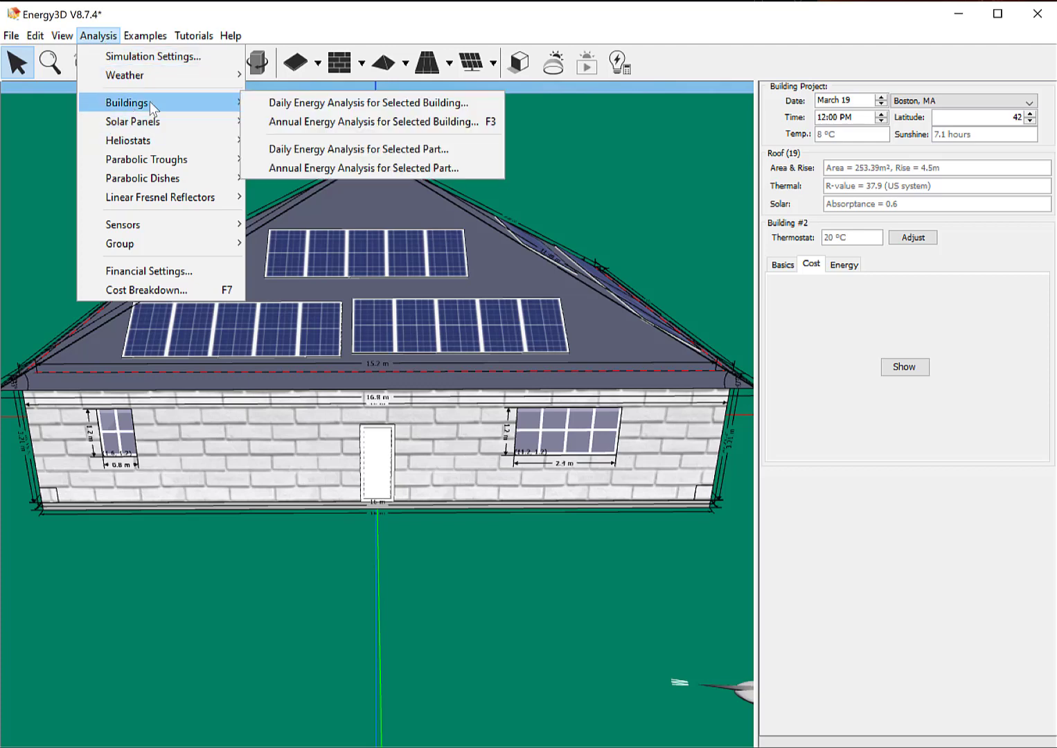
click(306, 102)
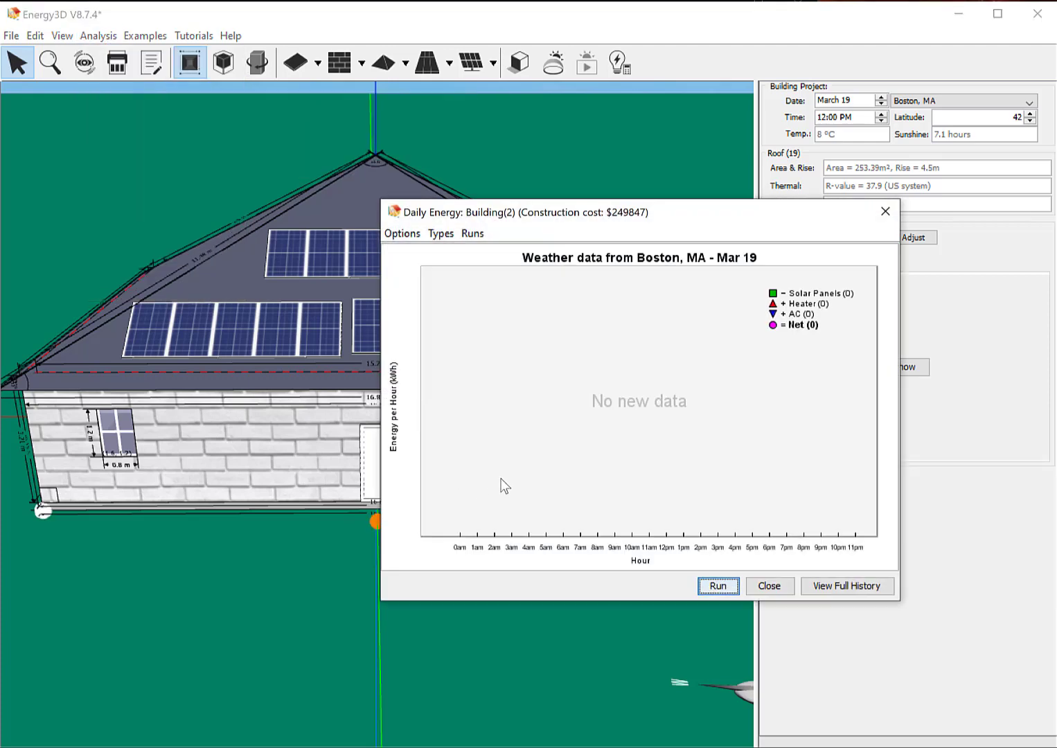
click(717, 586)
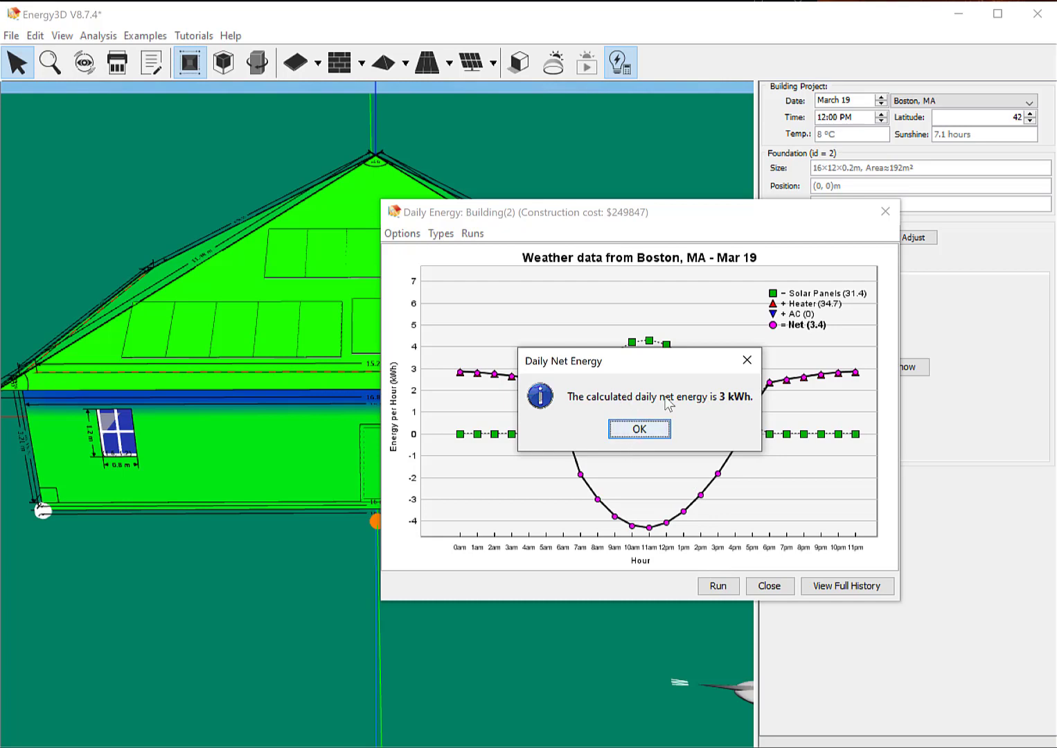
drag(679, 353, 629, 283)
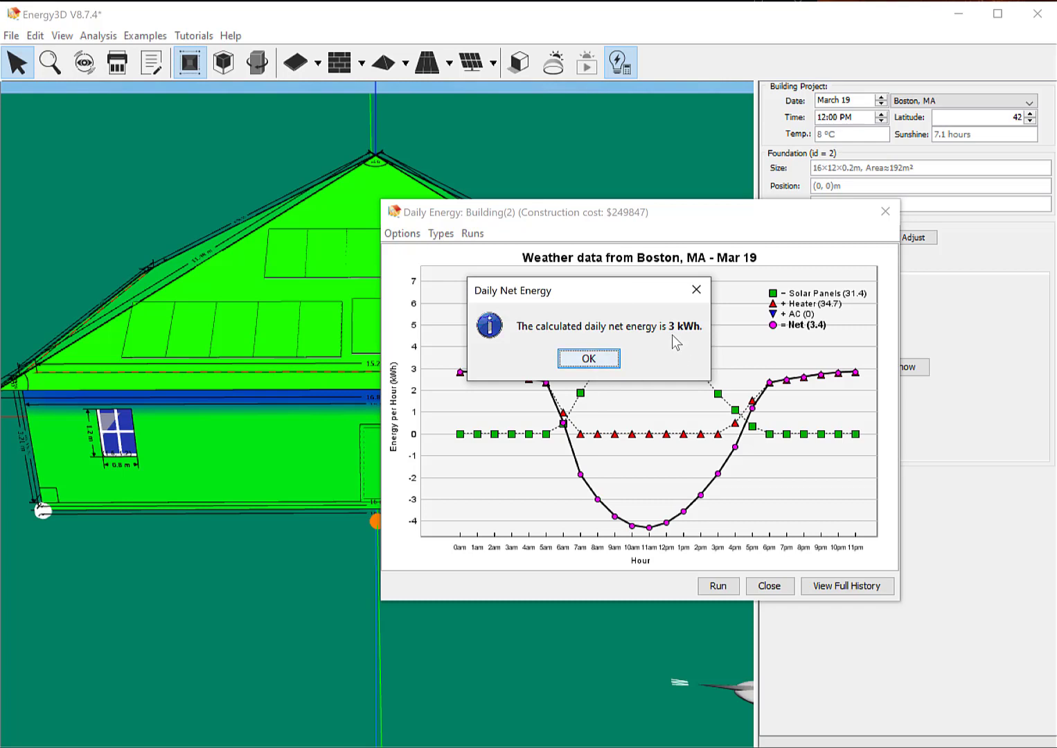
- Examine the hourly solar, heater and net energy curves, and close the daily analysis without keeping the run's results
click(588, 360)
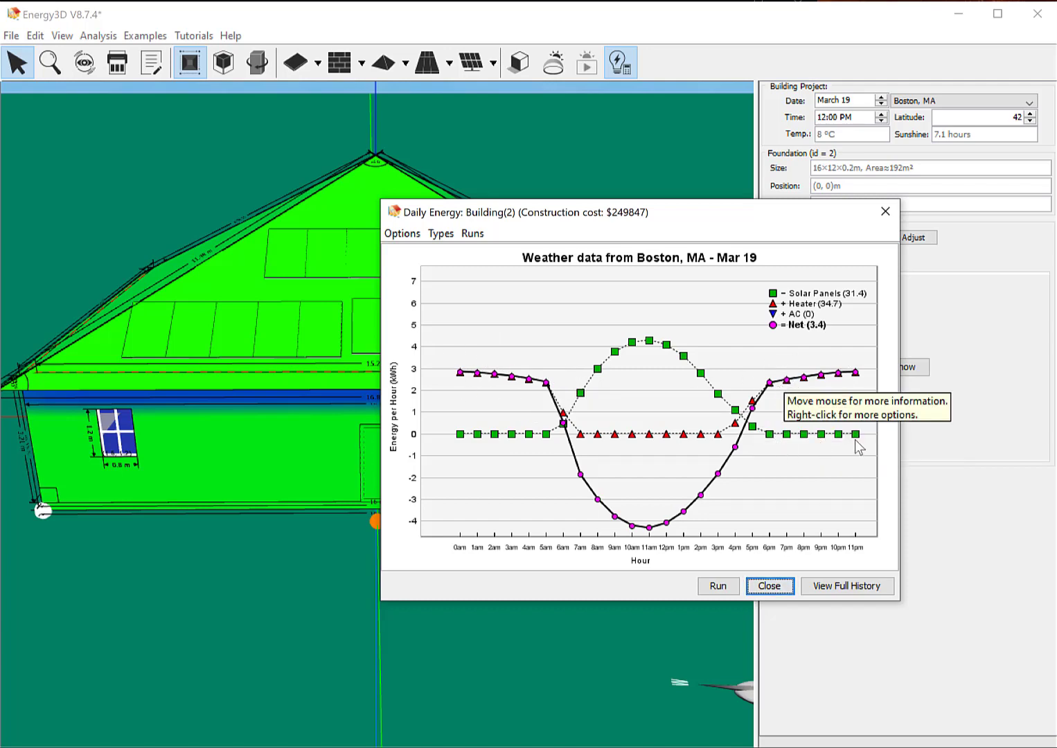
mouse_move(818, 444)
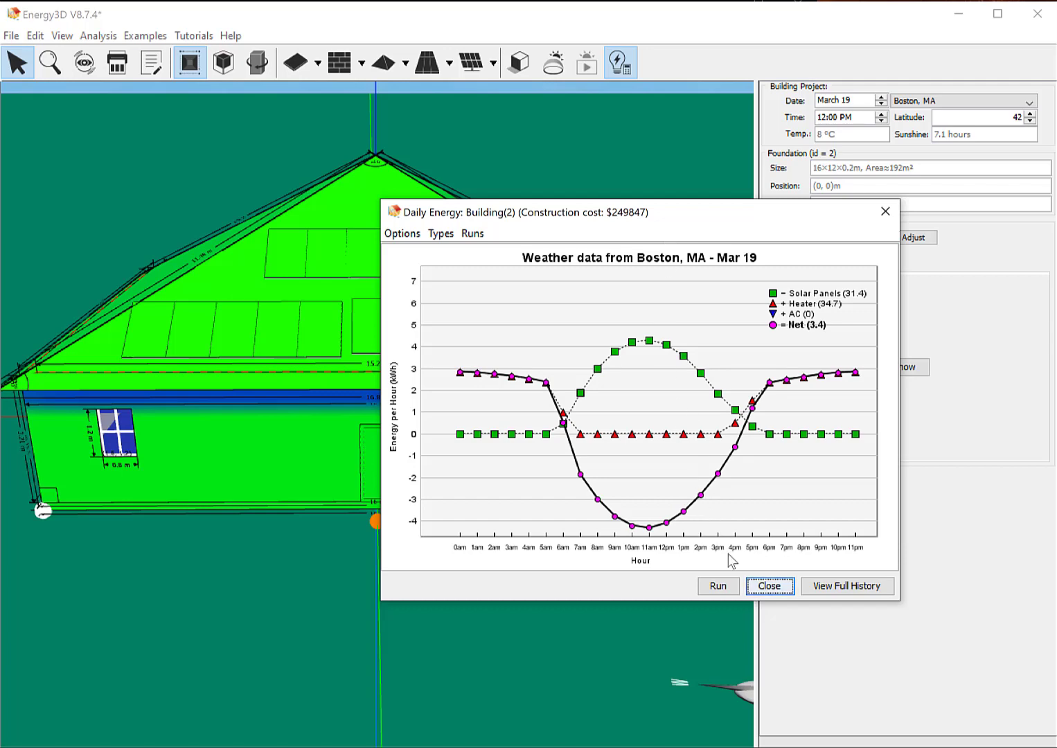
click(762, 588)
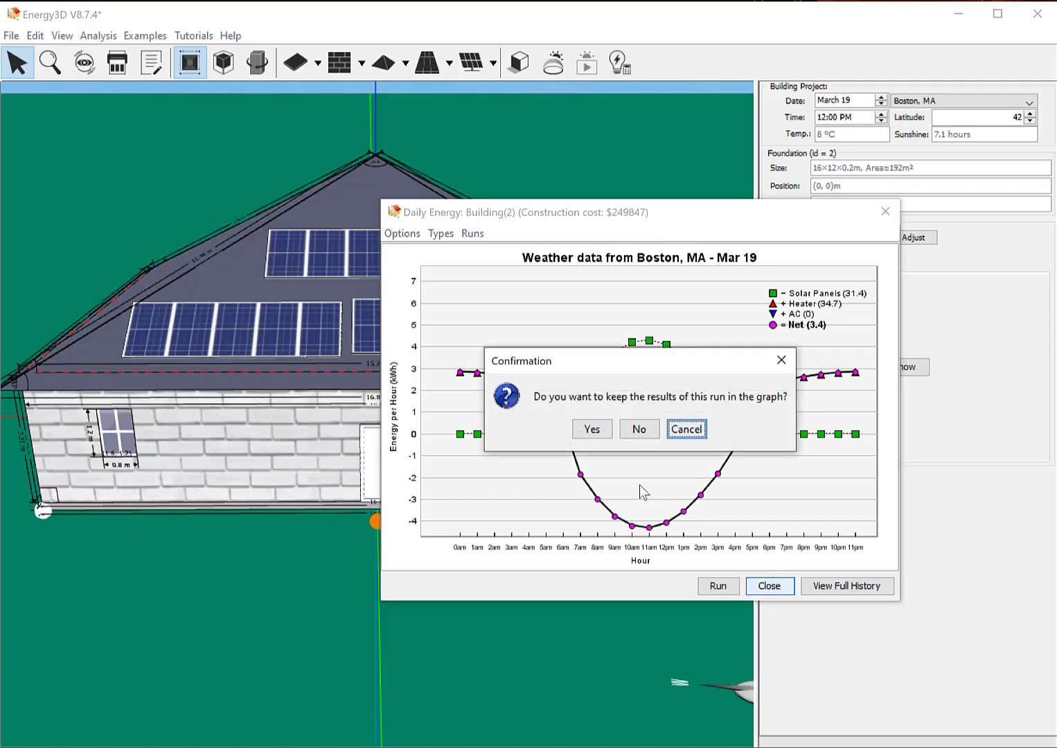
click(644, 432)
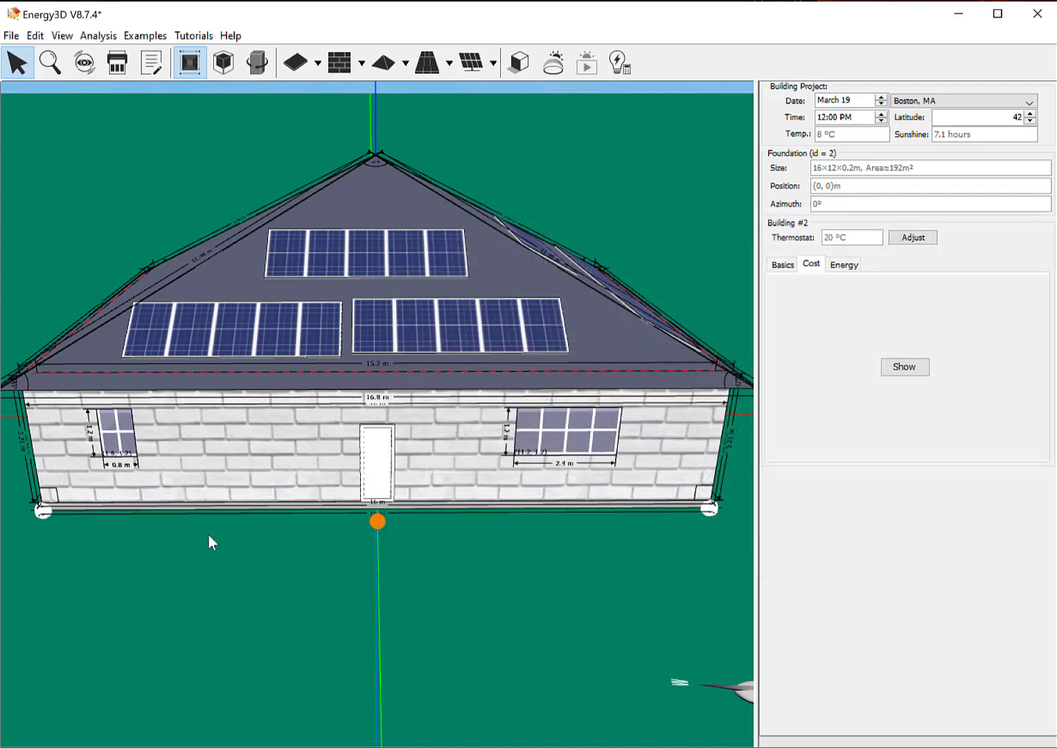
- Set the building project's location to Córdoba, Spain
drag(262, 524, 202, 477)
click(203, 477)
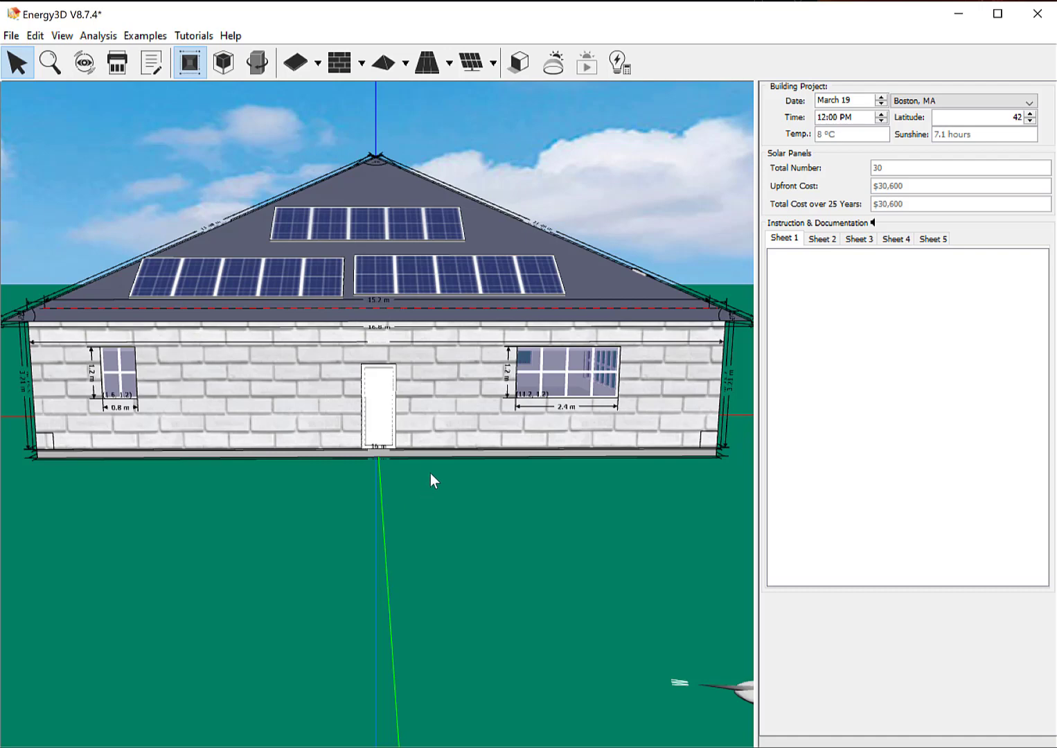
click(938, 101)
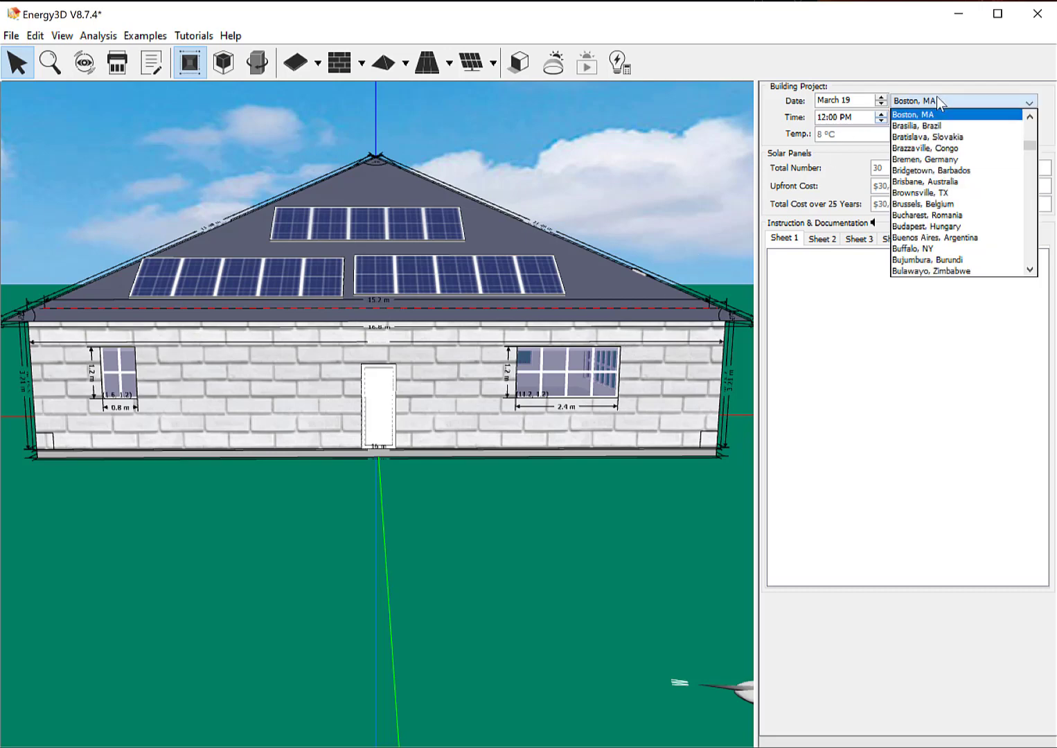
scroll(943, 187, down, 8)
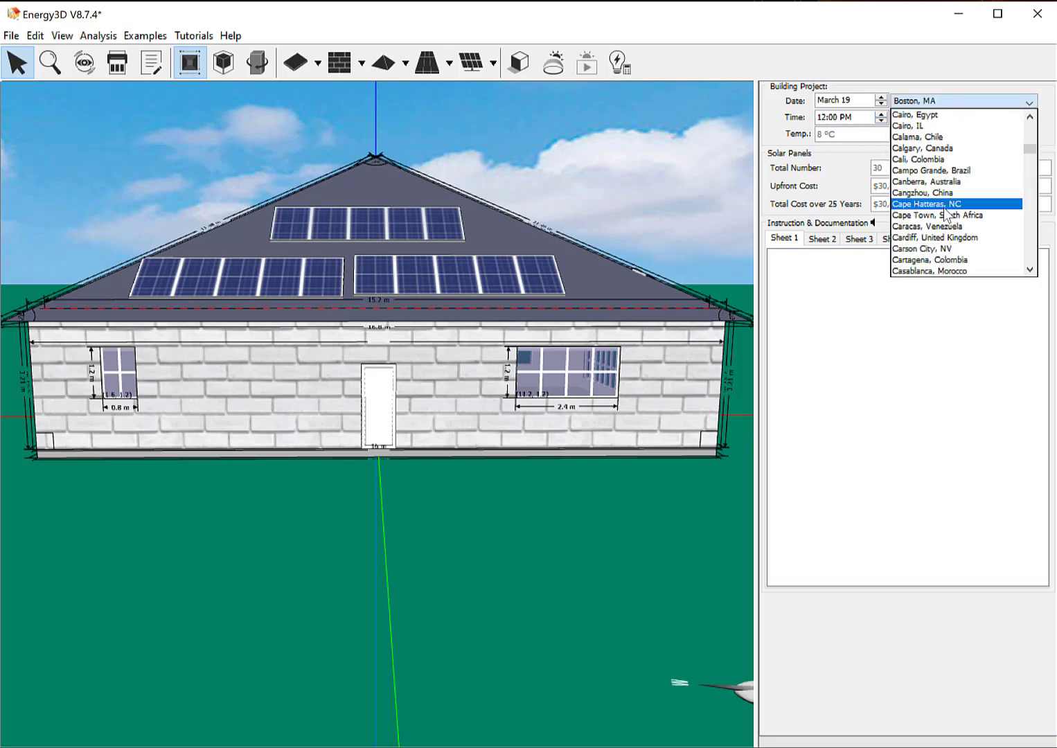
scroll(931, 197, down, 2)
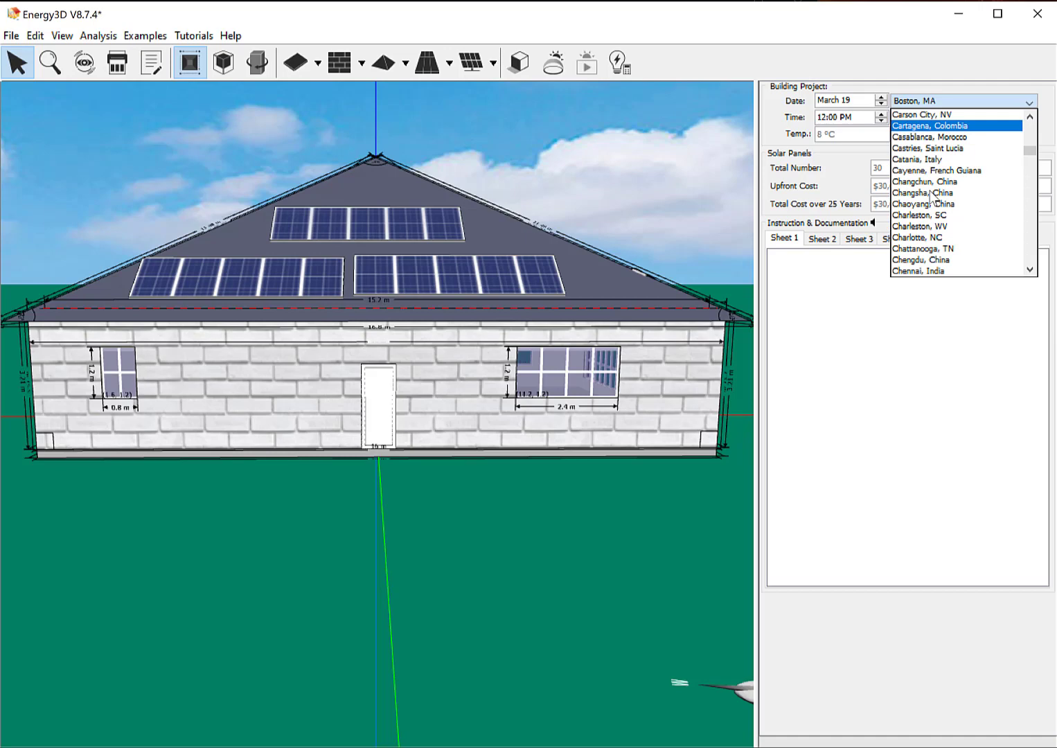
scroll(942, 228, down, 2)
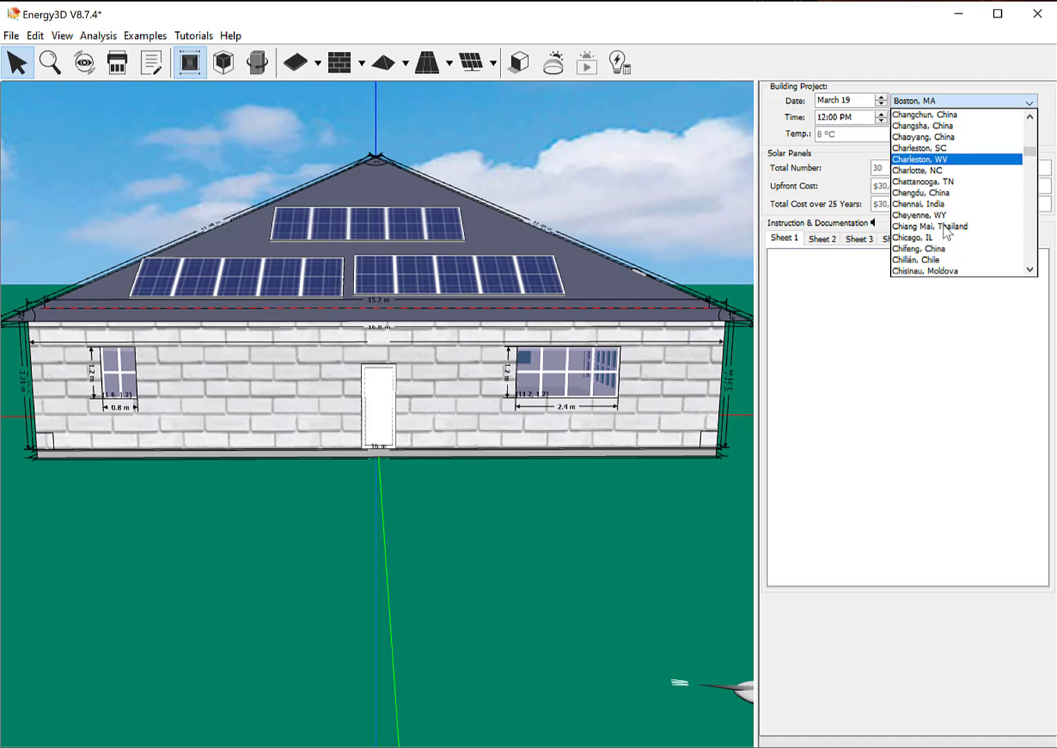
scroll(946, 233, down, 2)
scroll(944, 229, down, 5)
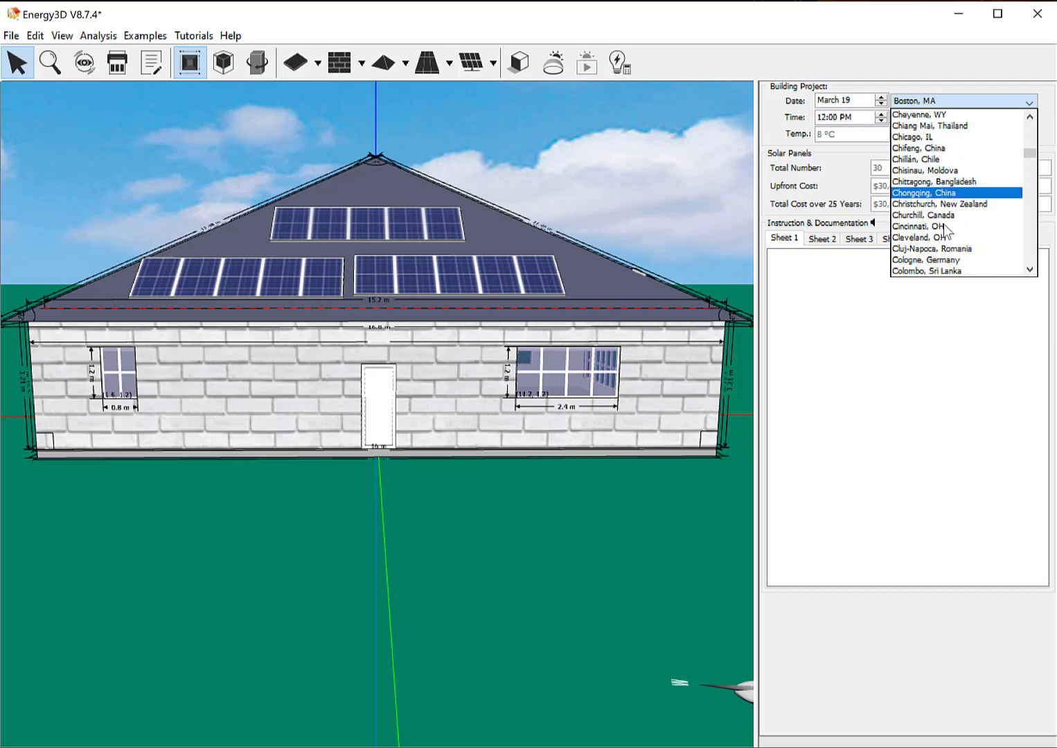
scroll(943, 225, down, 3)
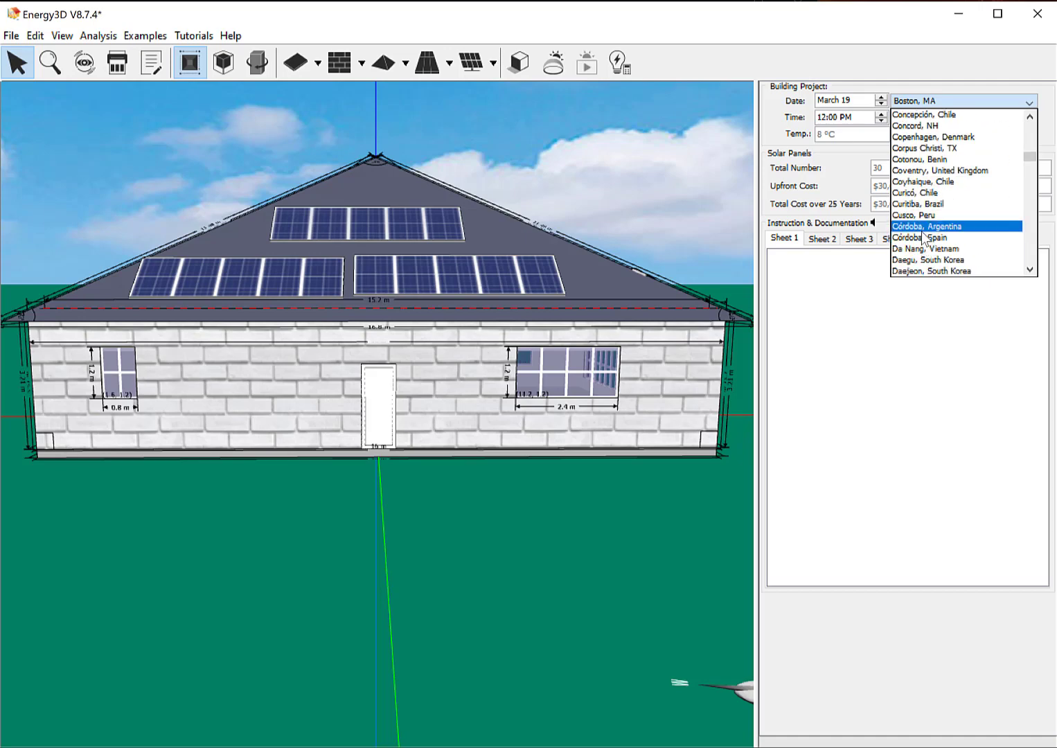
click(920, 239)
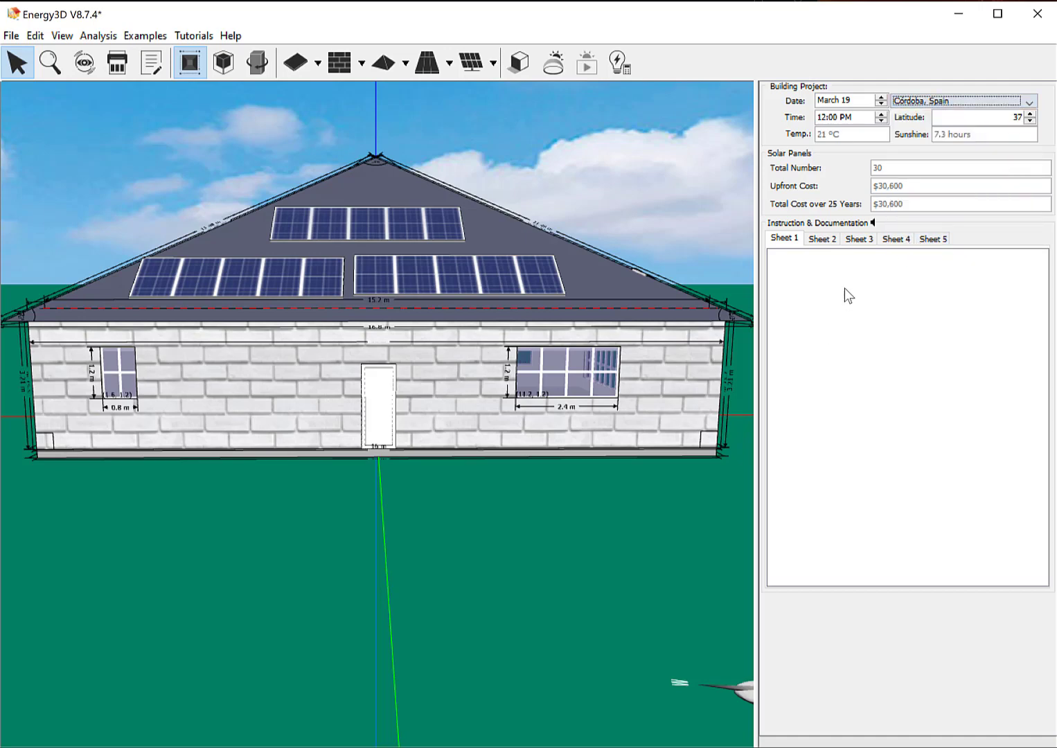
- Change the building project's location to Darwin, Australia
click(956, 103)
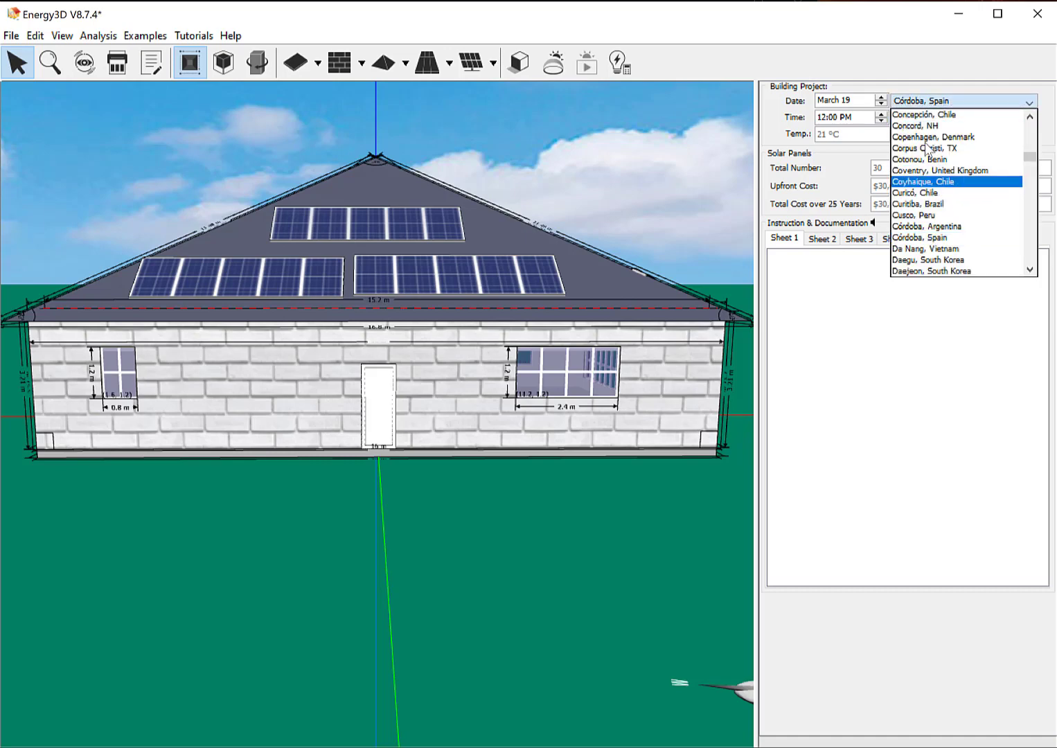
scroll(924, 197, down, 4)
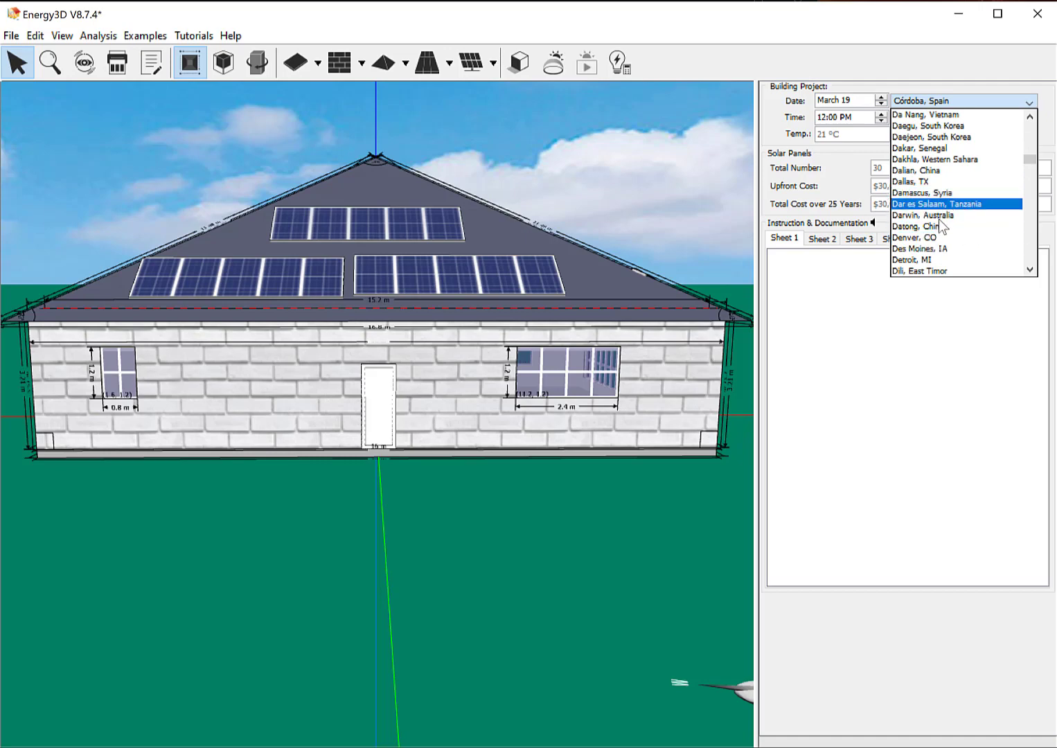
click(939, 216)
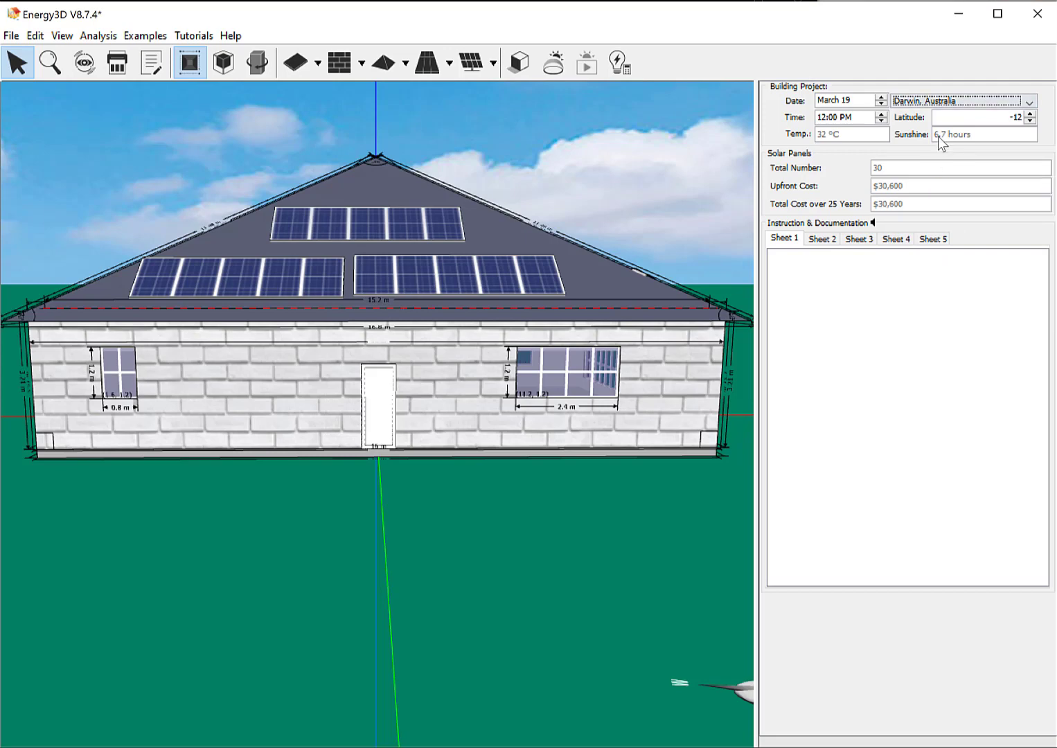
- Switch the building project's location to Doha, Qatar
click(952, 101)
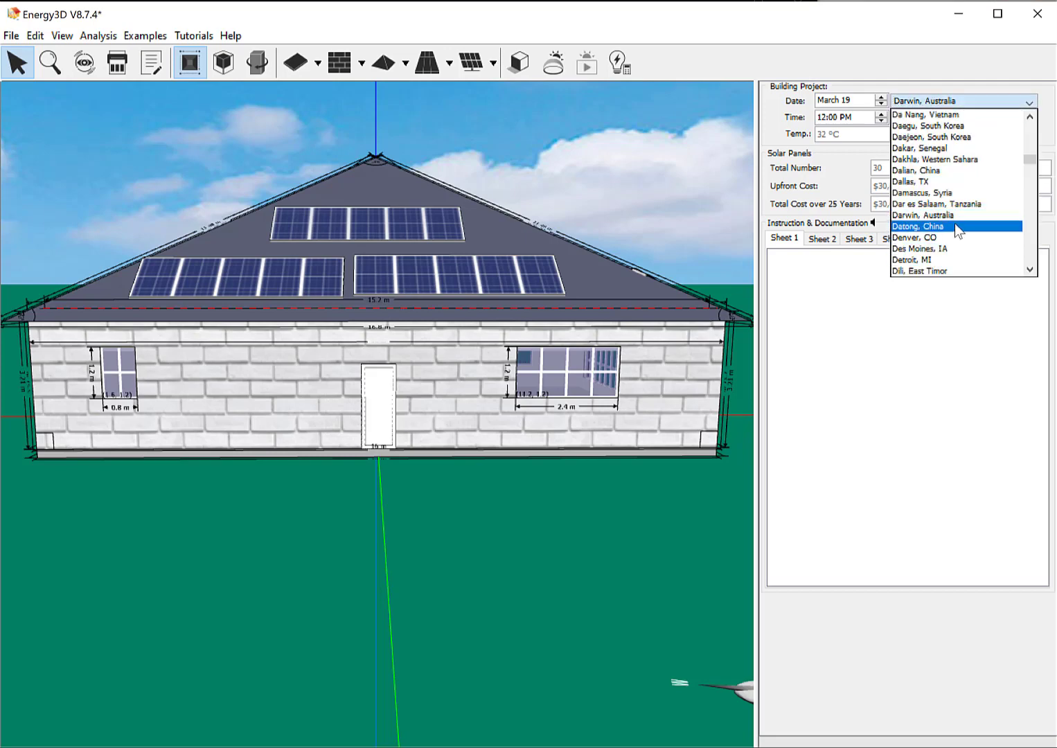
scroll(956, 219, down, 3)
scroll(964, 213, down, 1)
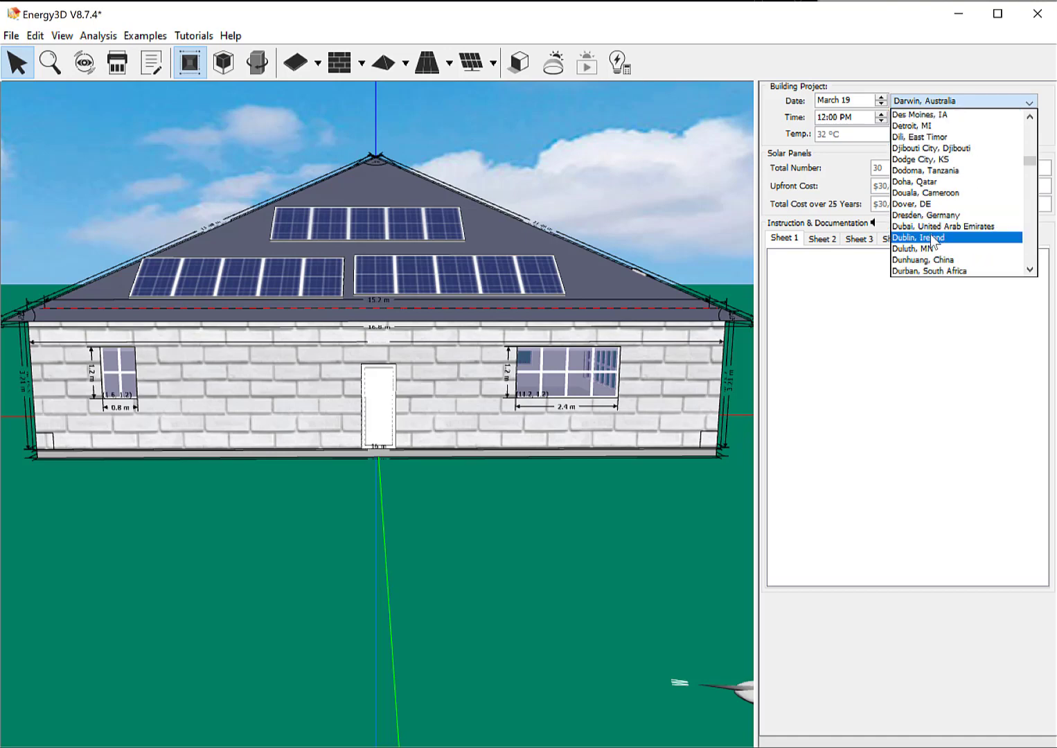
click(928, 181)
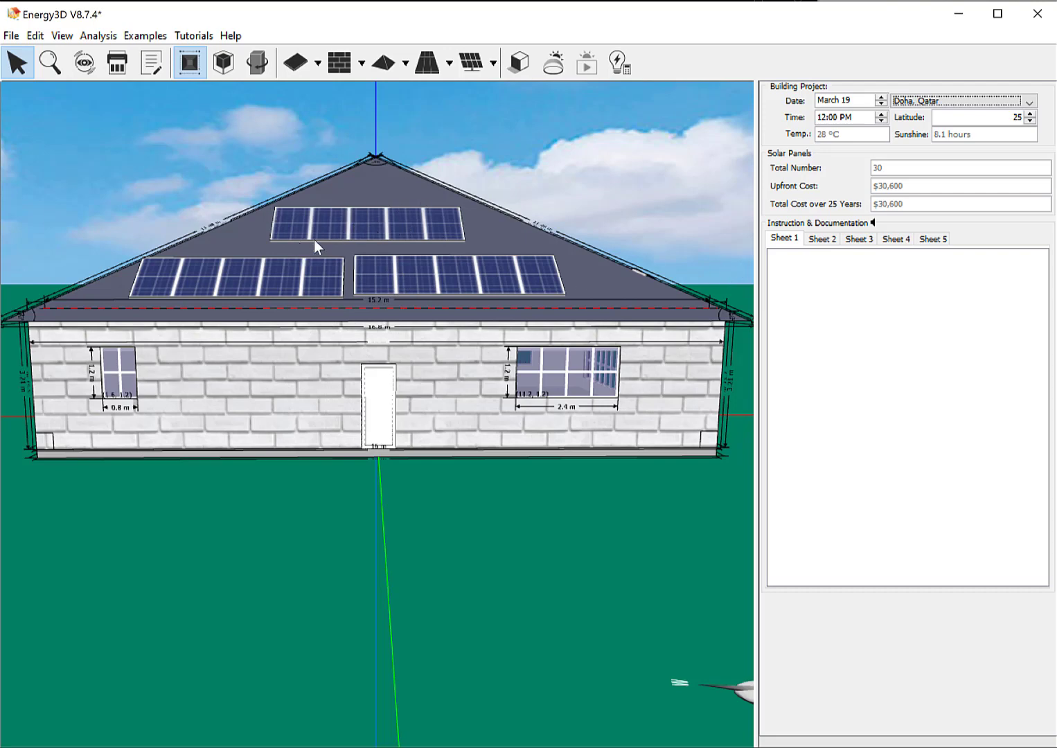
- Open the Building Science Basics tutorial "Two Houses of Different Sizes"
click(178, 37)
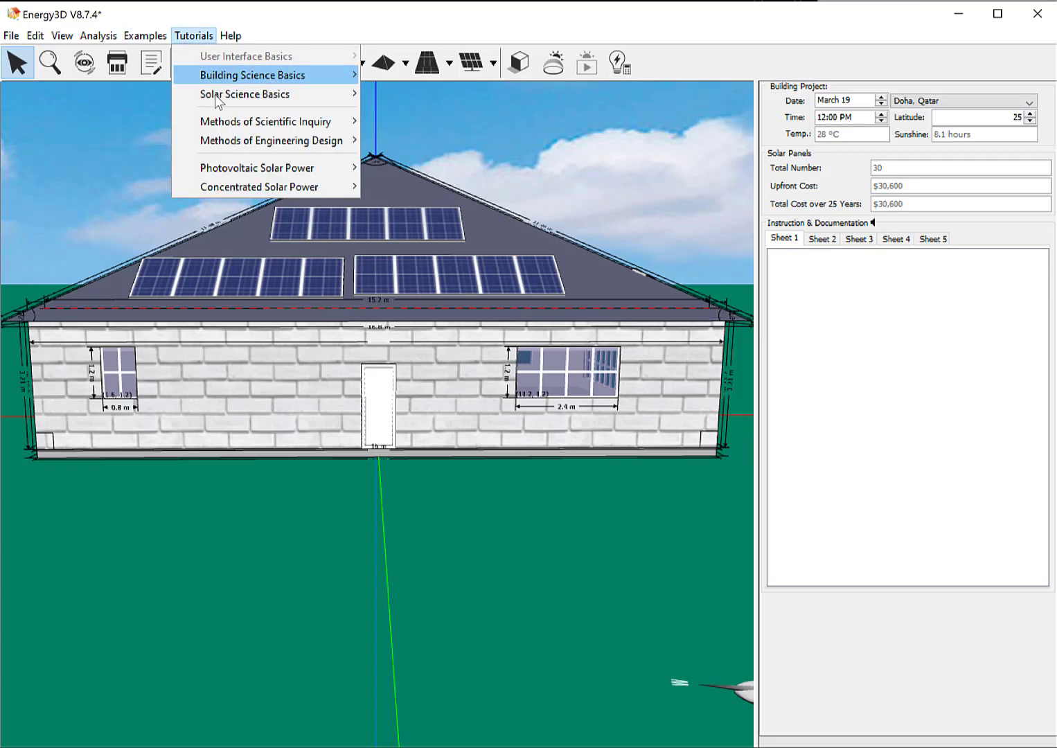
mouse_move(218, 102)
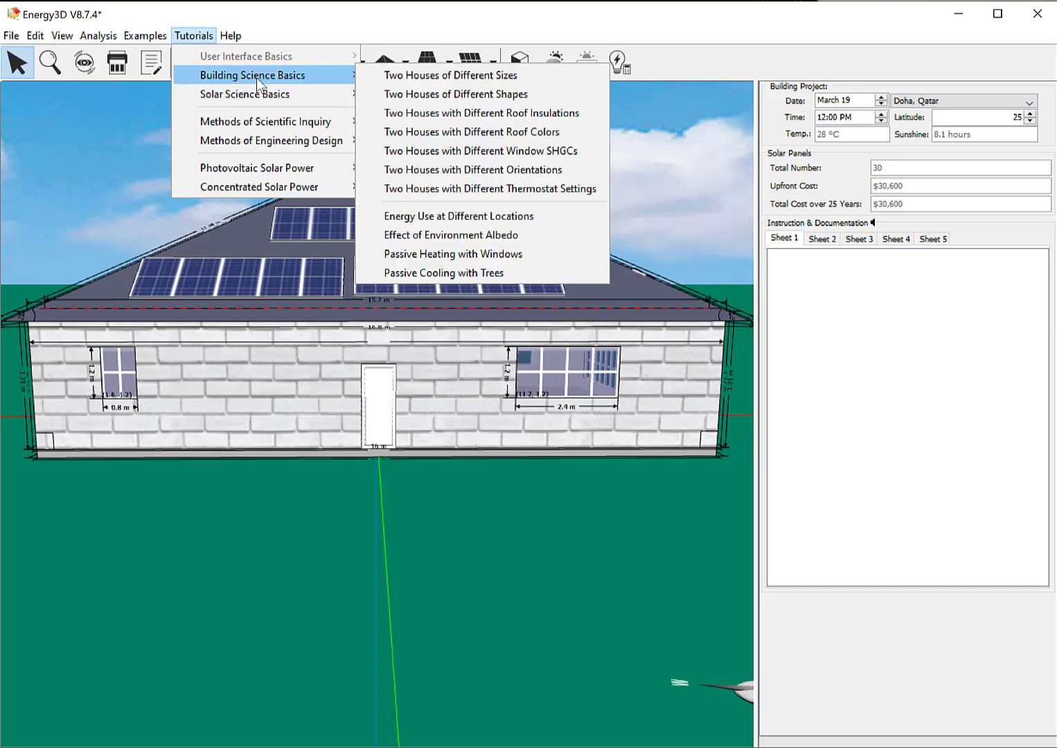
mouse_move(337, 75)
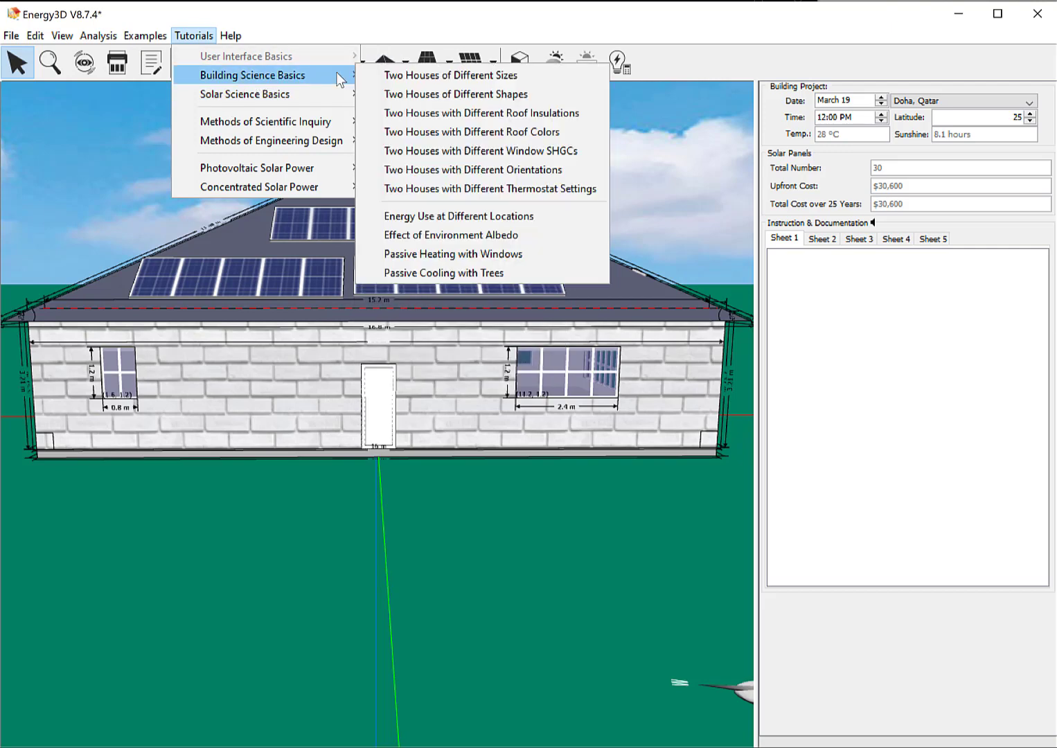
click(402, 73)
click(516, 402)
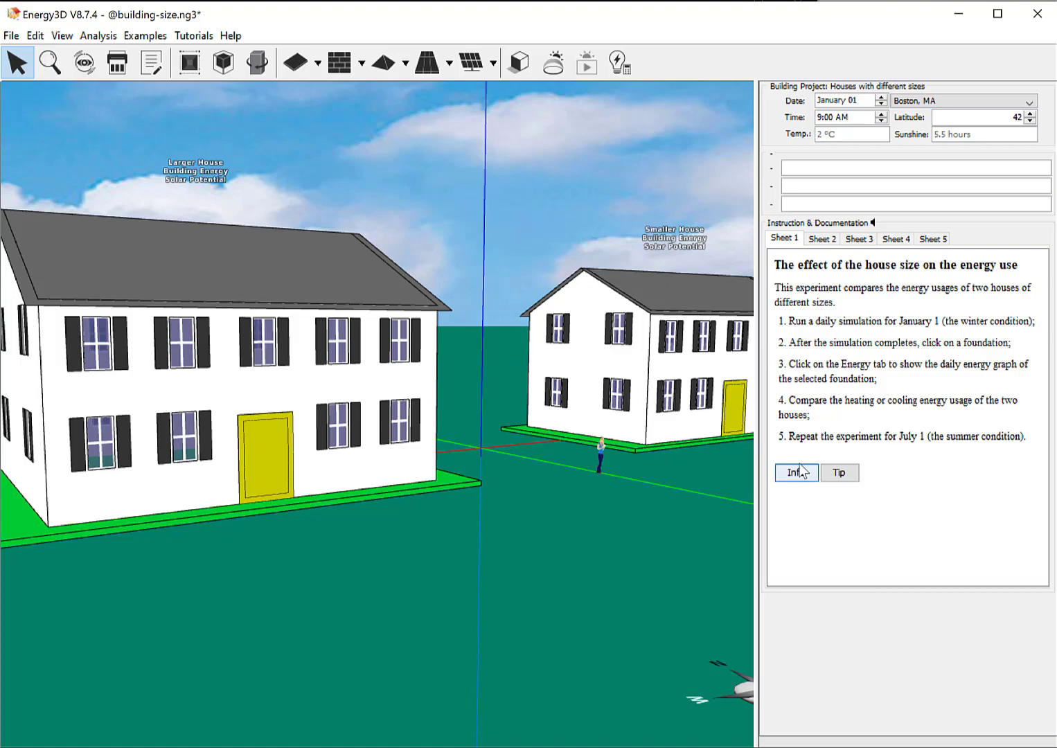
- Examine the larger and smaller tutorial houses from different sides and select the larger house's roof to view its properties
drag(481, 312, 693, 352)
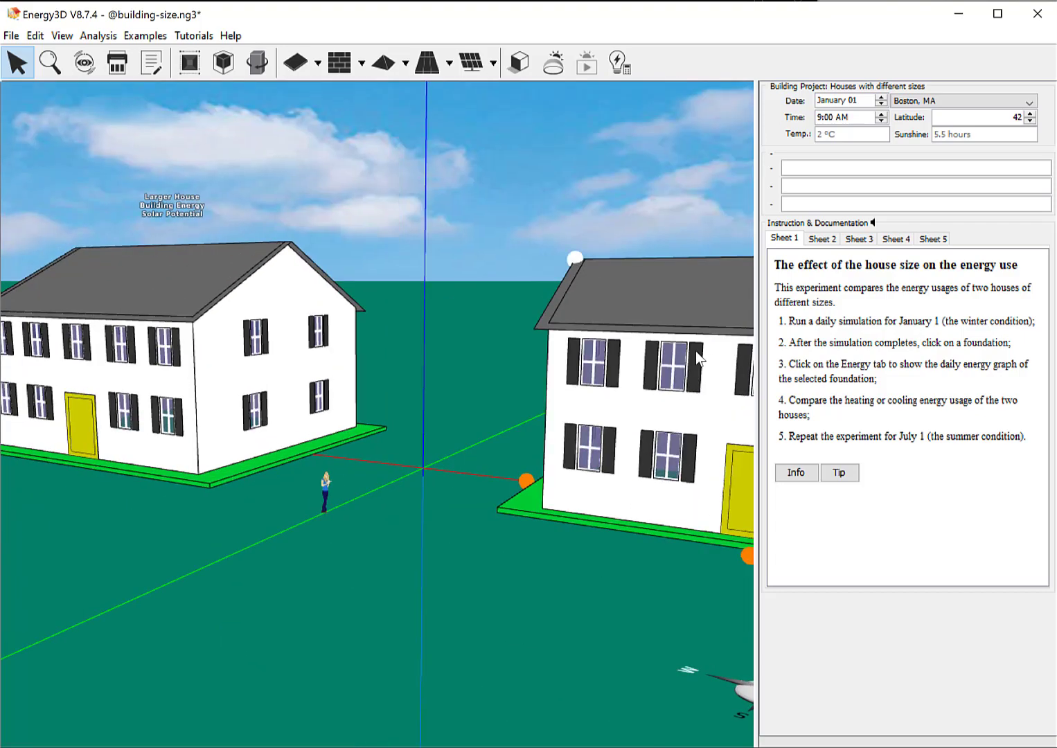
click(693, 352)
drag(165, 378, 175, 311)
click(180, 308)
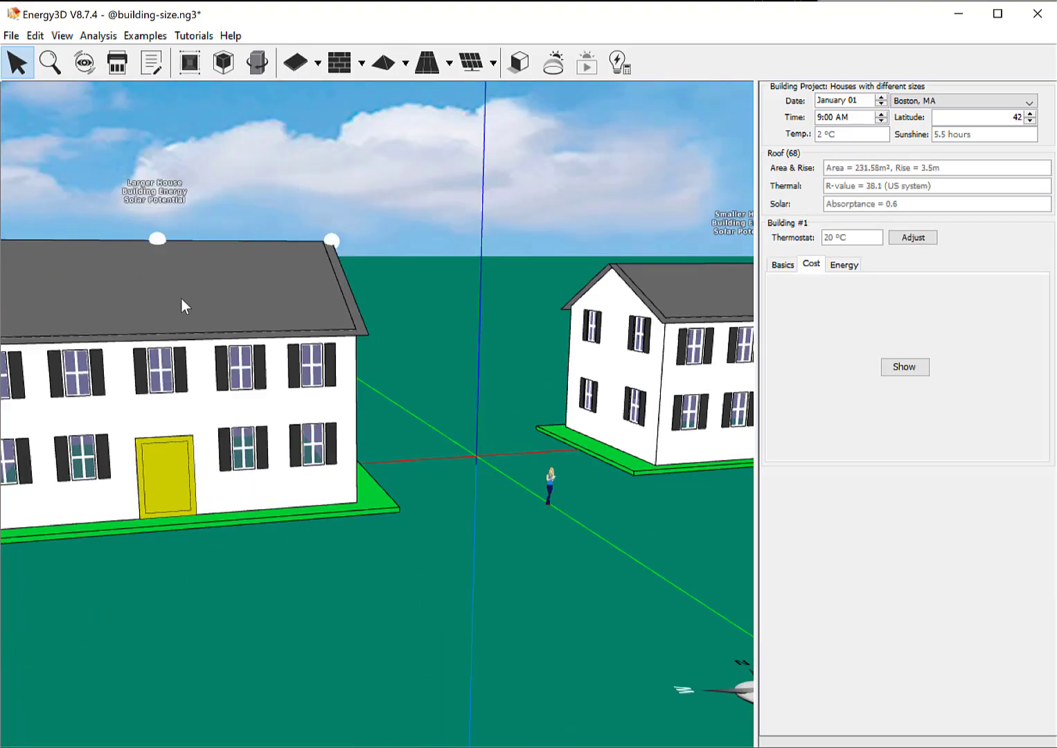